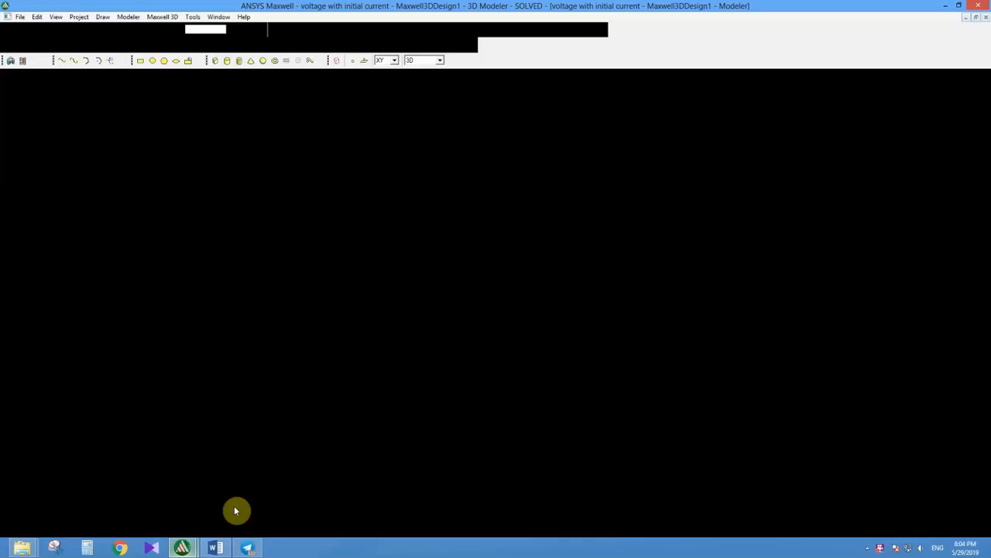
Step: Open the result reports XY Plot 3 through XY Plot 7 one after another to view the current, voltage and loss curves
double_click(57, 179)
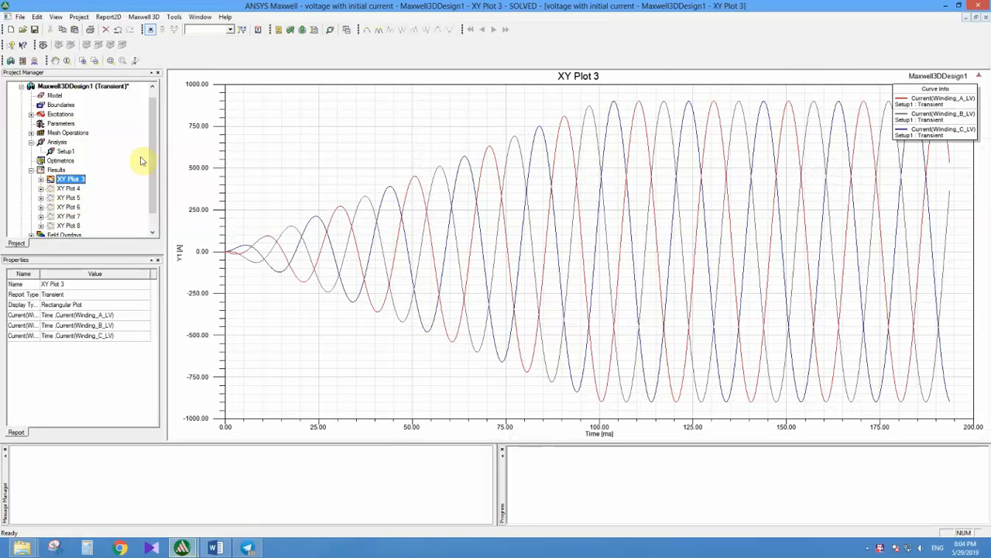
double_click(51, 190)
double_click(62, 198)
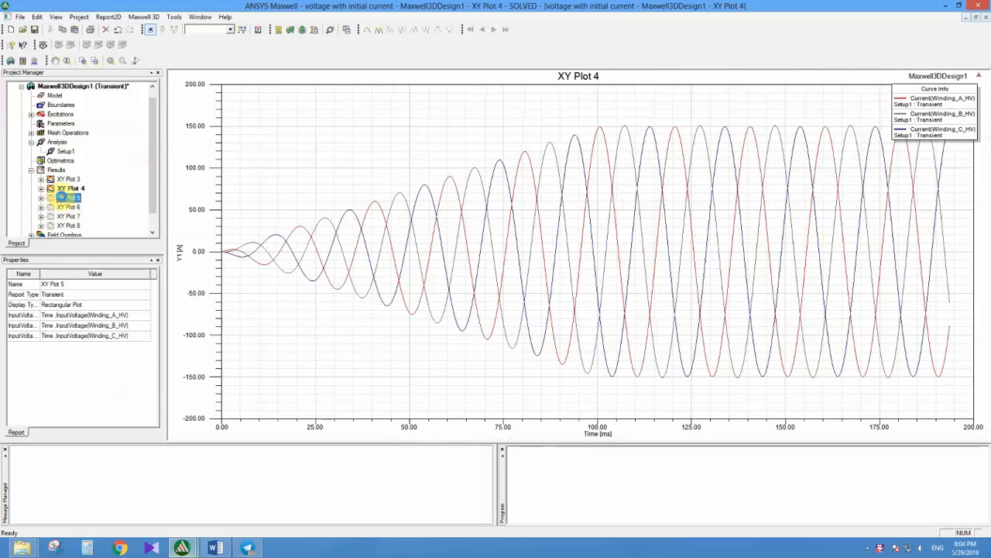
double_click(63, 208)
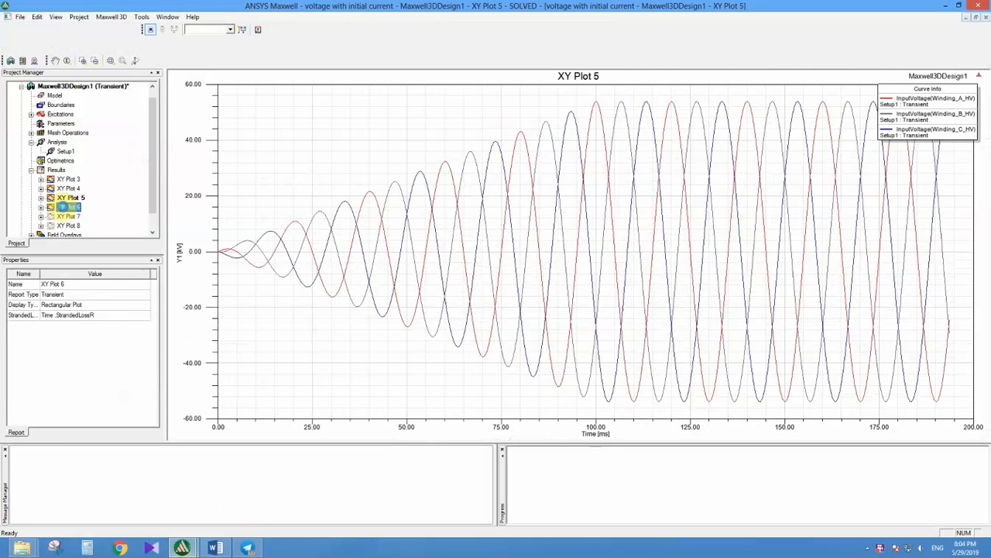
double_click(67, 217)
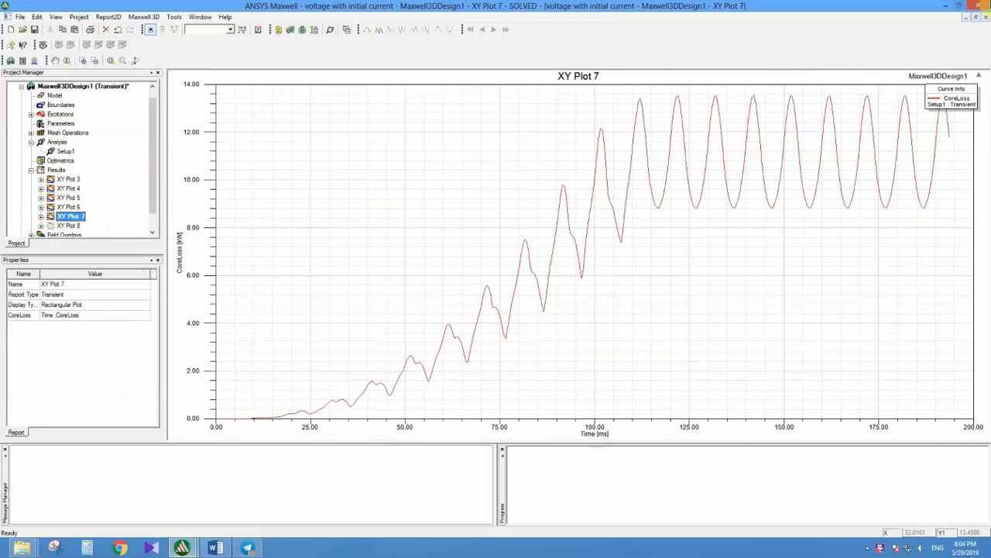
Step: Switch to the Word document and review the numbered topic list from Boundaries to Linear voltage excitation
left_click(960, 5)
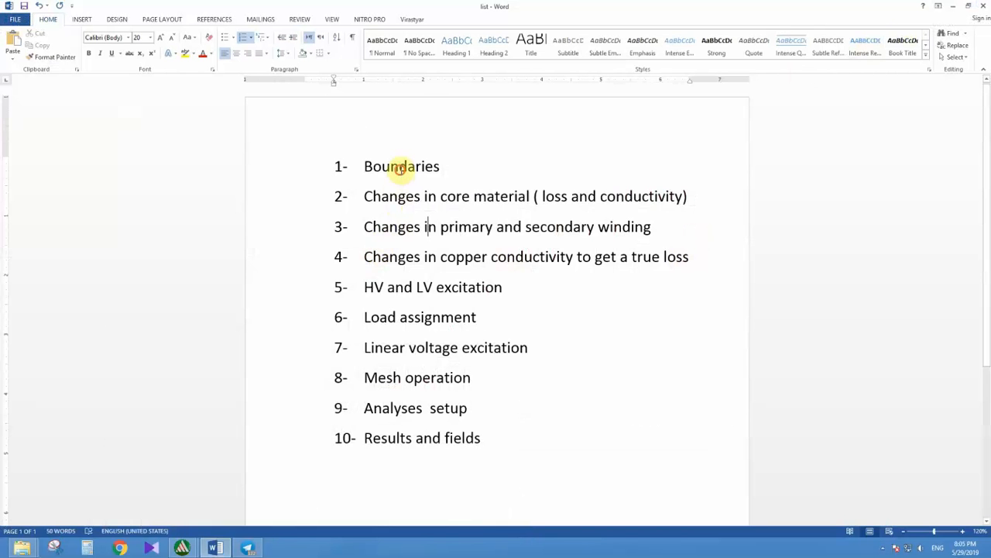
left_click_drag(403, 164, 401, 347)
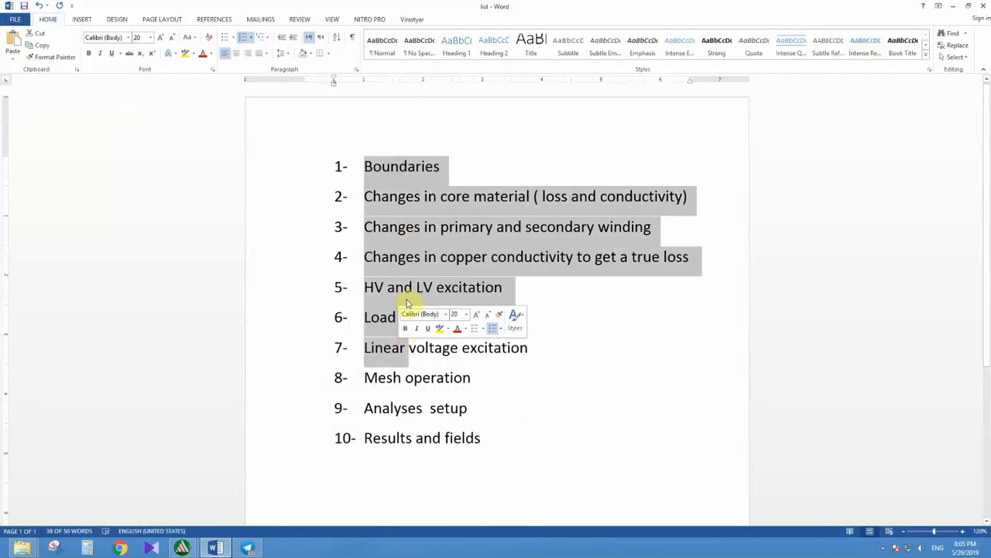
left_click(424, 167)
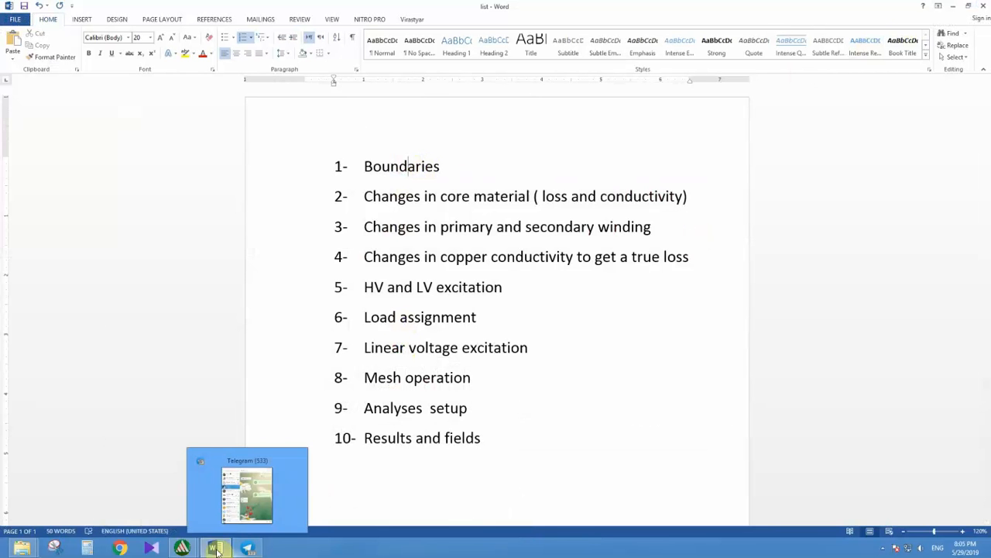
Step: Switch to the Maxwell project "voltage with initial current", open the Maxwell3DDesign1 model and widen its object tree
mouse_move(182, 548)
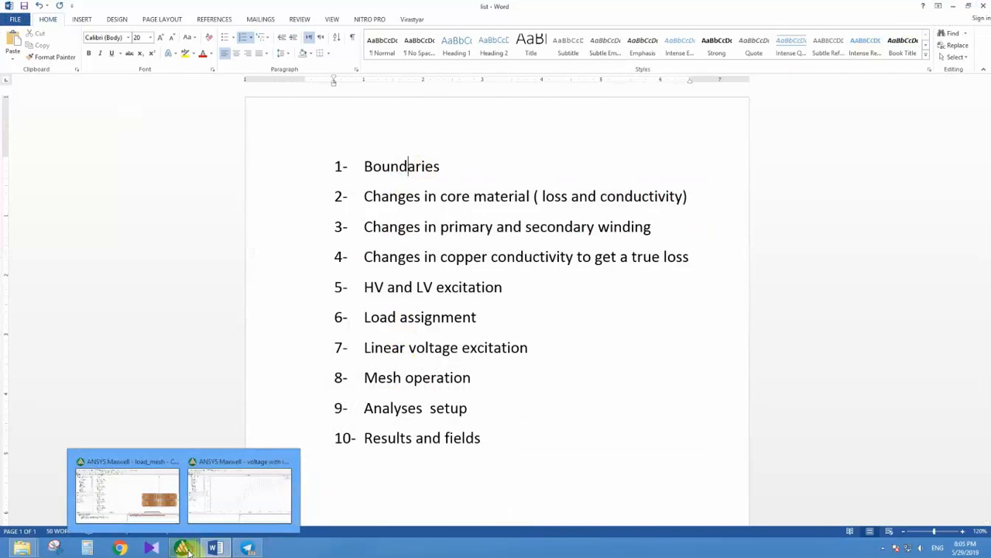
left_click(259, 483)
left_click_drag(148, 170, 155, 126)
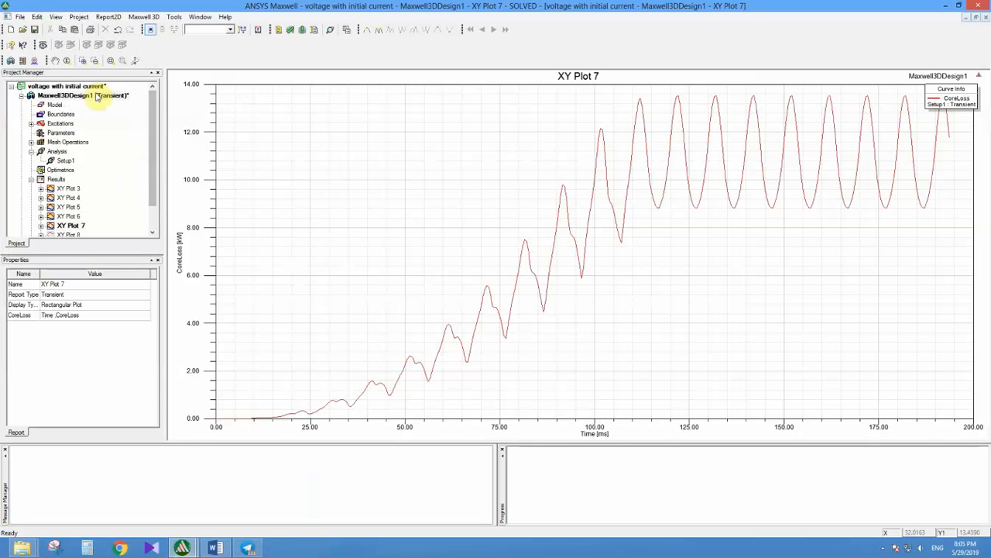
double_click(97, 95)
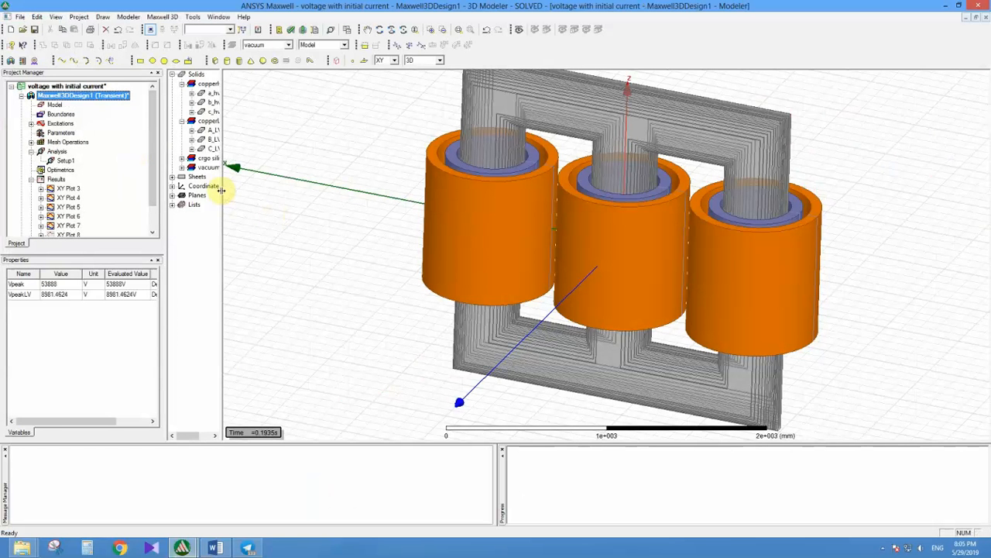
left_click_drag(236, 188, 306, 187)
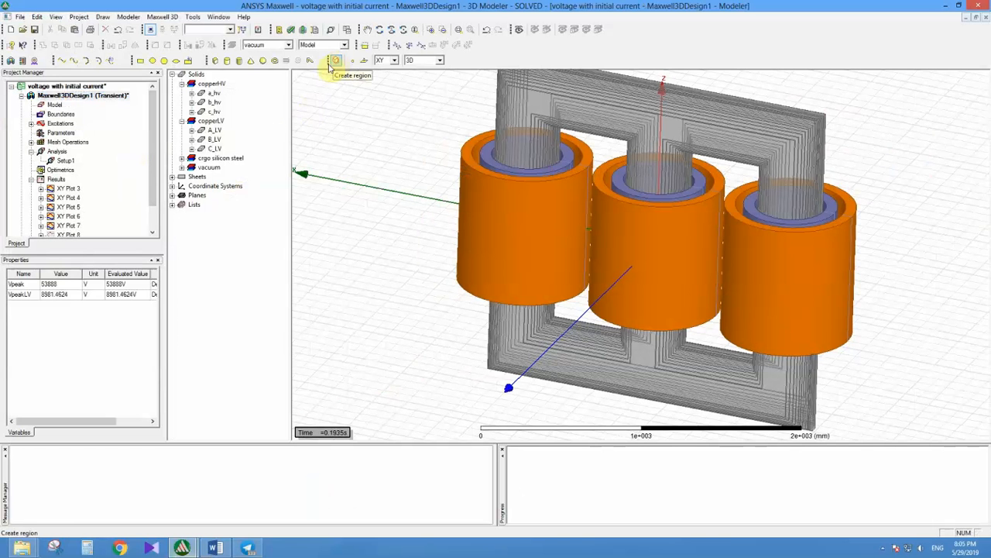
Step: Expand the vacuum group, highlight its Region object and inspect the enclosure around the transformer from different angles
left_click(182, 168)
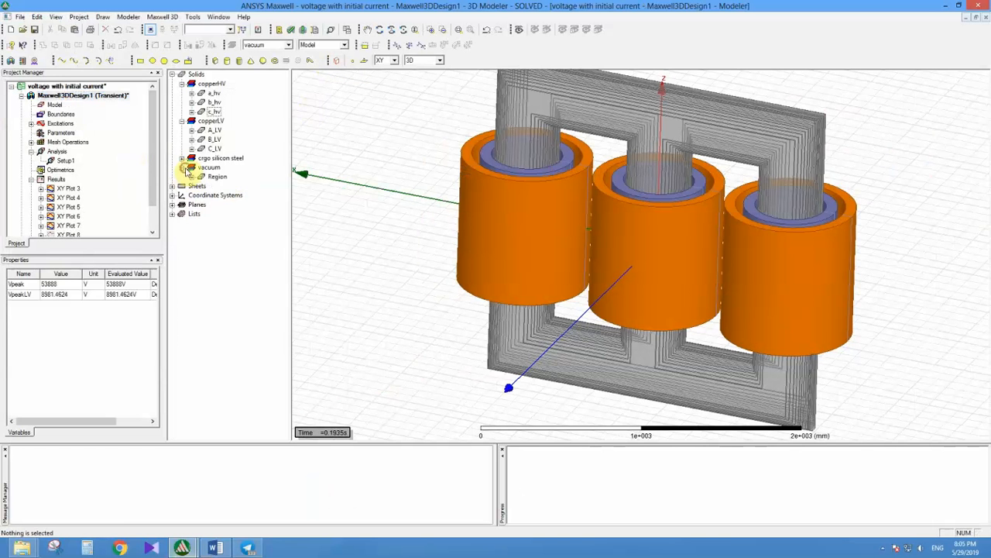
left_click(217, 176)
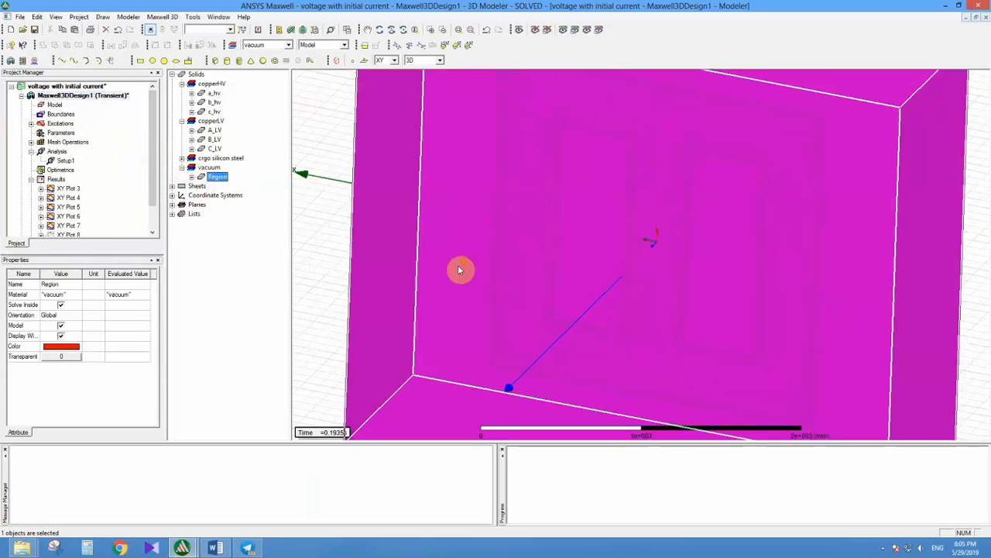
left_click(332, 261)
scroll(335, 261, "down", 3)
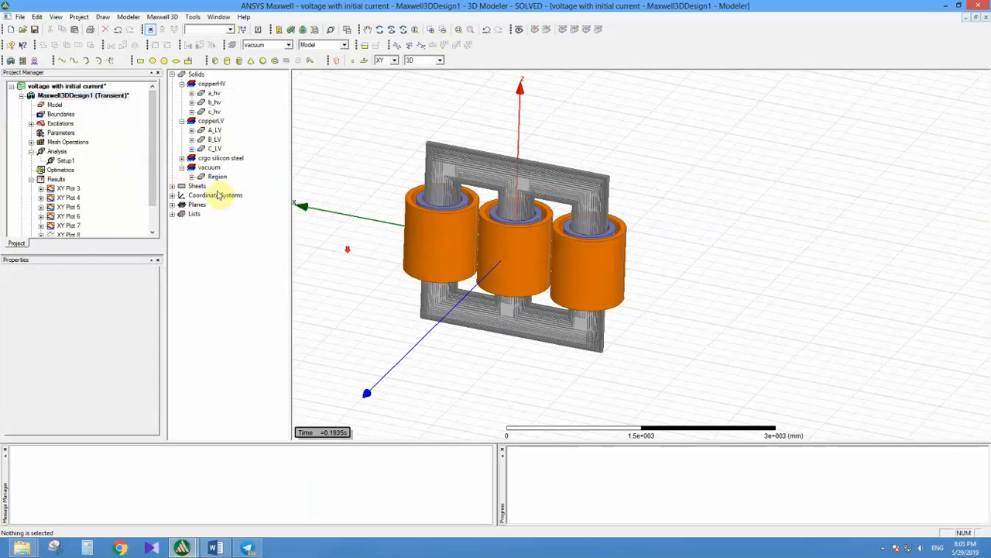
left_click(217, 177)
left_click_drag(476, 267, 394, 240, "alt")
left_click(387, 236)
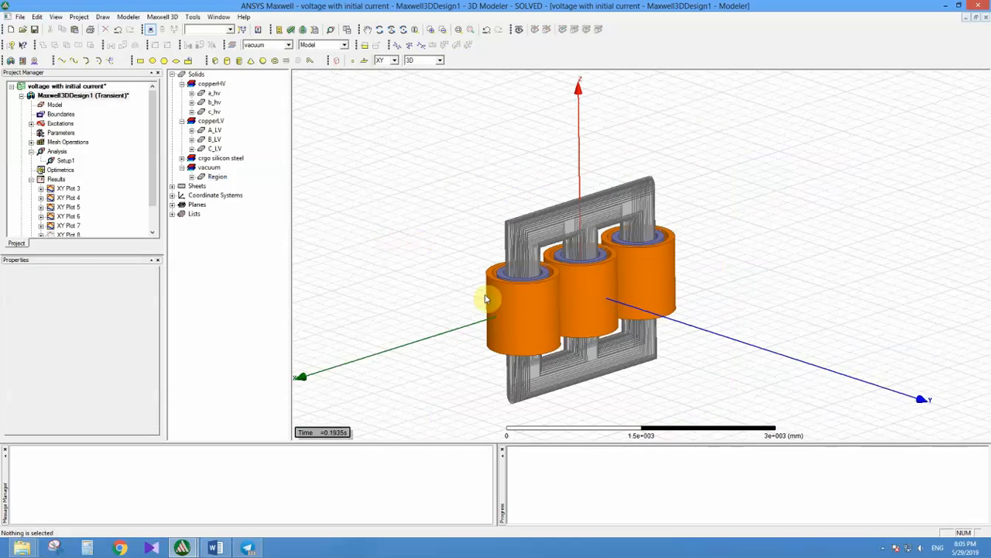
left_click(212, 177)
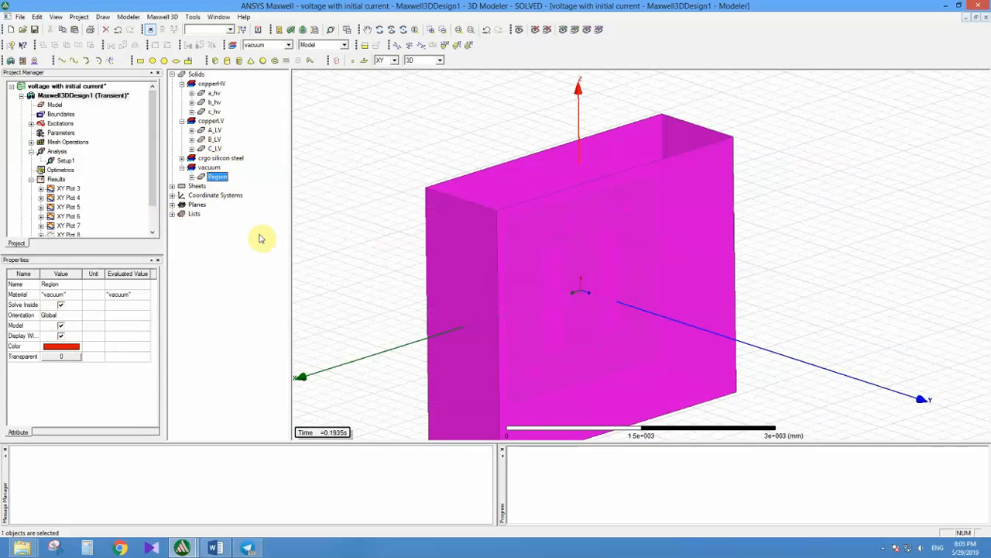
left_click(399, 140)
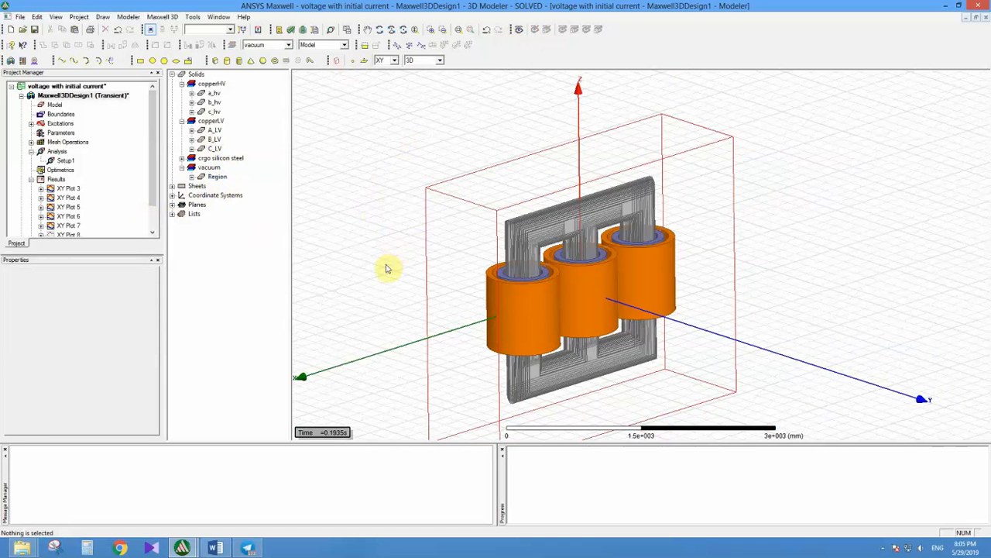
left_click_drag(387, 268, 425, 277, "alt")
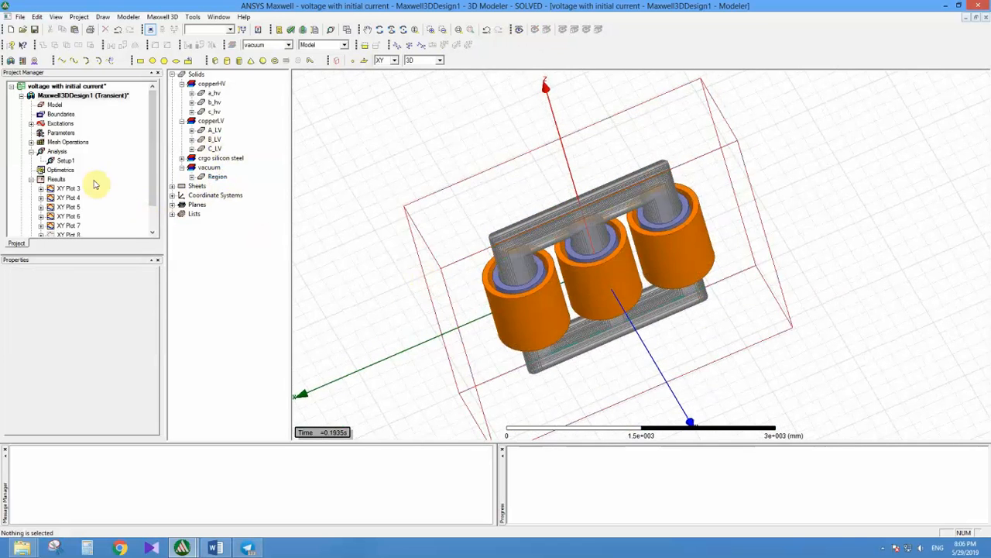
Step: Look at the boundary types offered for assignment, including Zero Tangential H Field, and dismiss them without assigning any
right_click(398, 127)
mouse_move(480, 290)
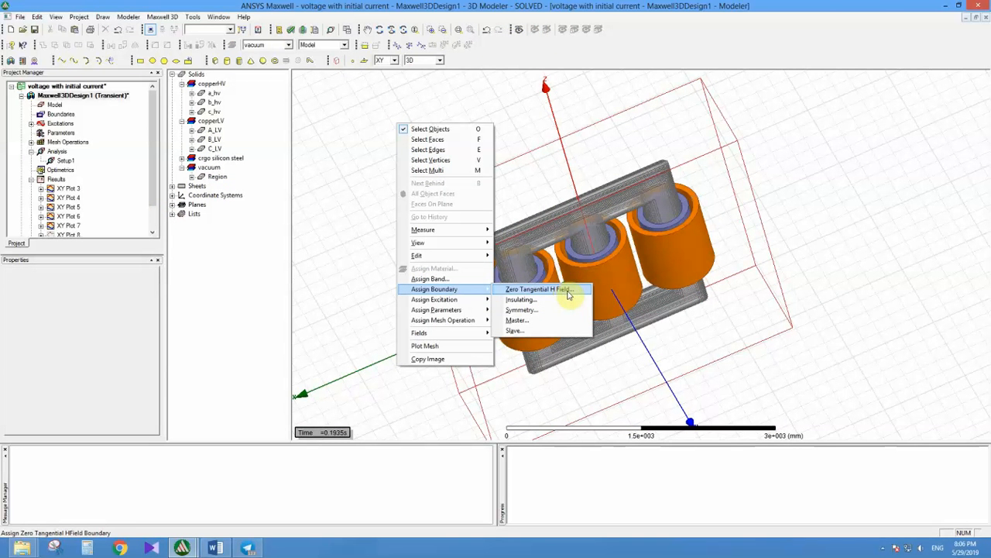
left_click(758, 230)
left_click(786, 190)
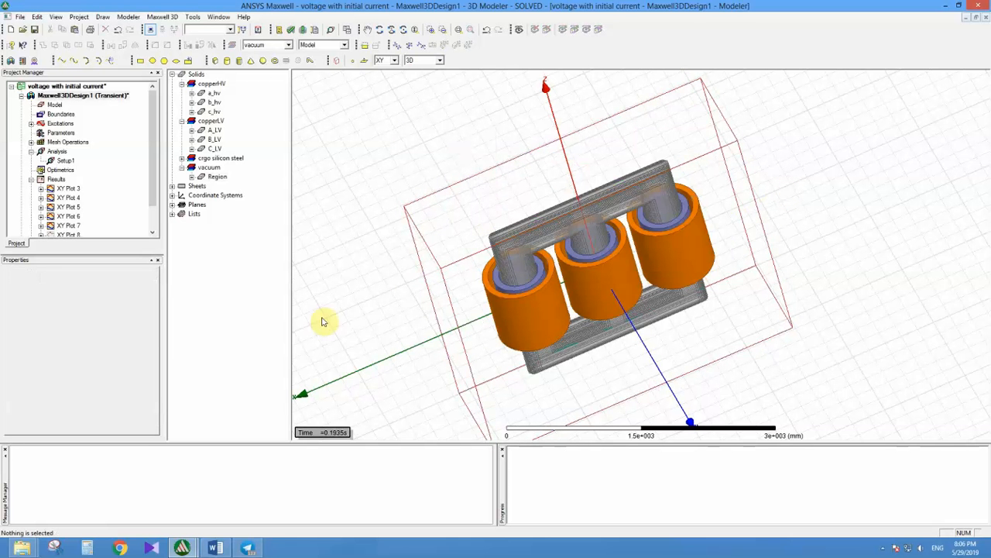
Step: Check the topic list in Word, return to the Maxwell model, and briefly highlight the vacuum region
left_click(216, 548)
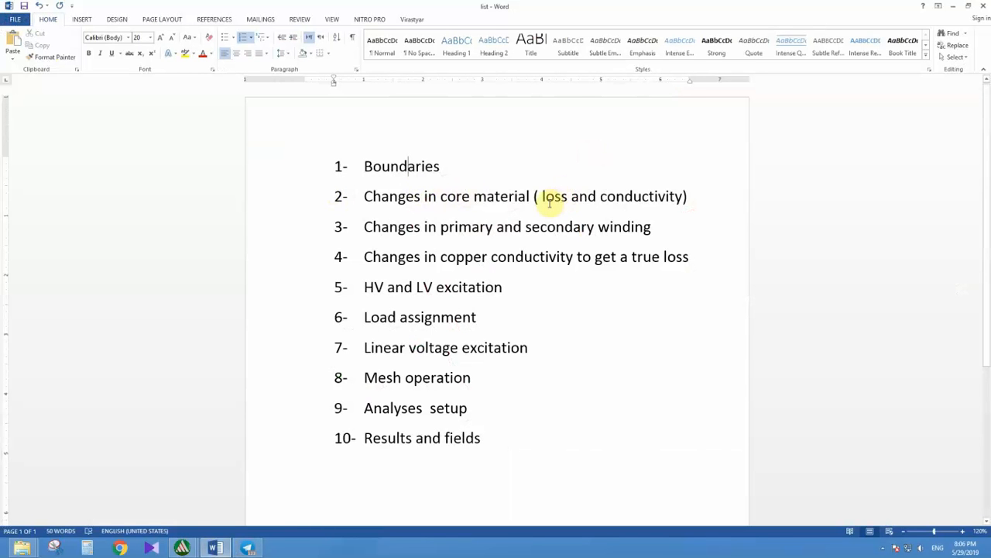
left_click(953, 5)
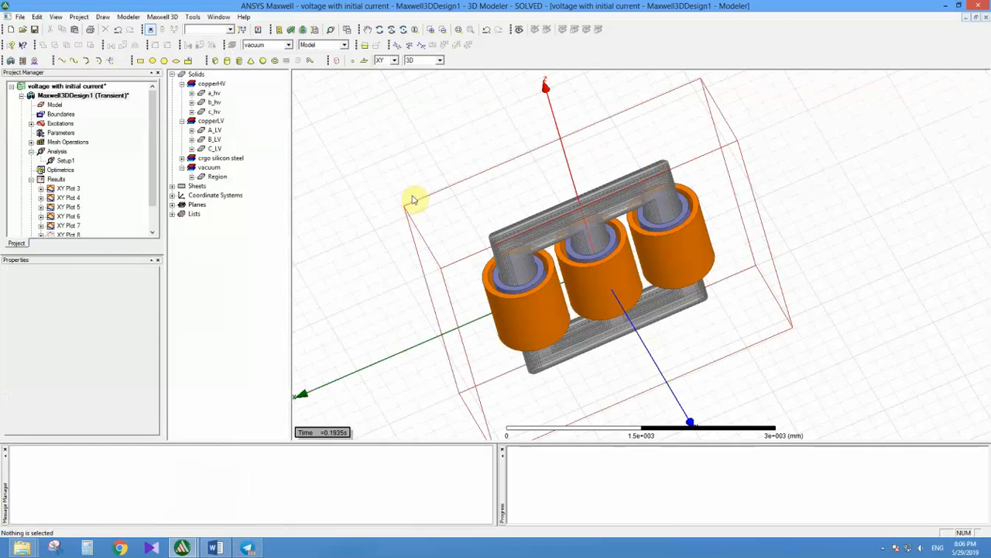
left_click(424, 216)
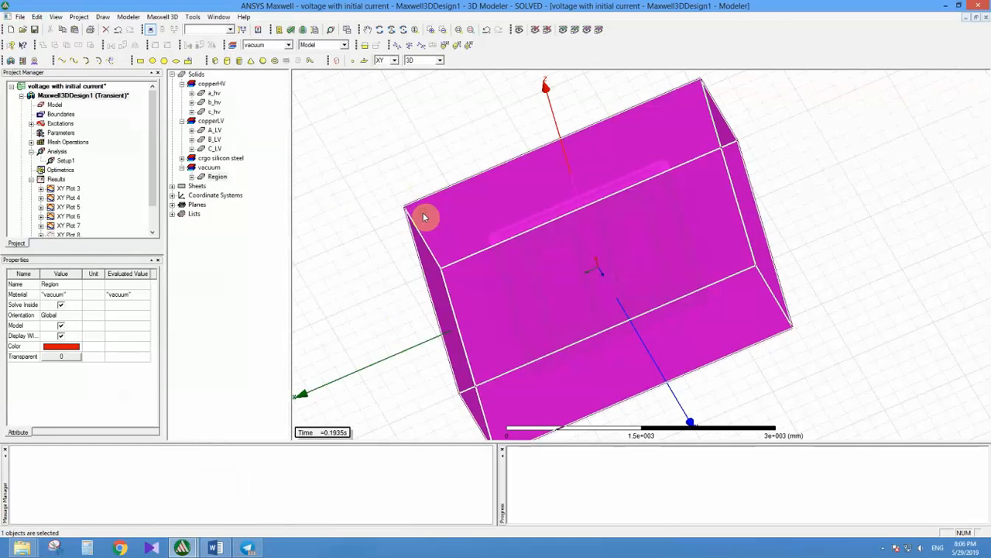
left_click(423, 217)
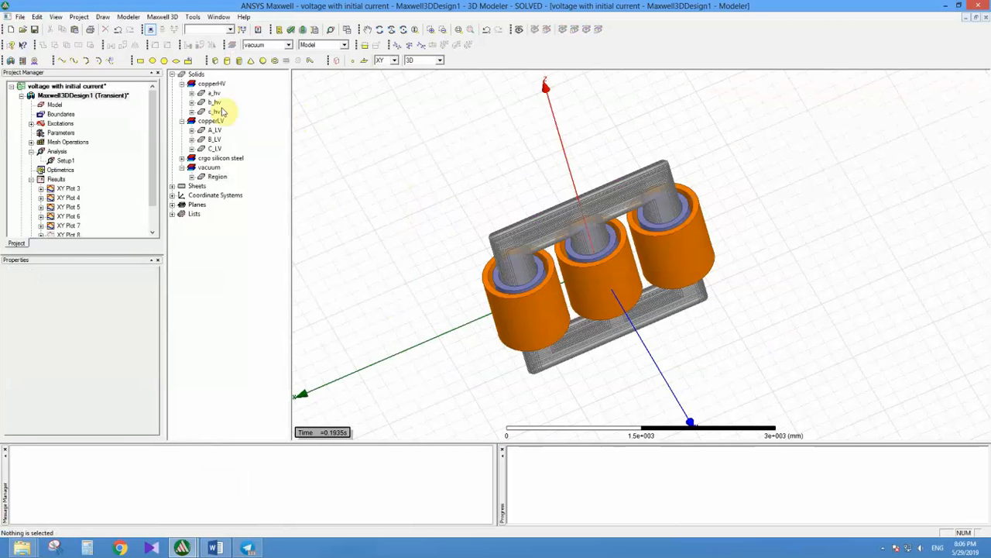
Step: Open the material definition of the core's crgo silicon steel for viewing and editing
left_click(208, 159)
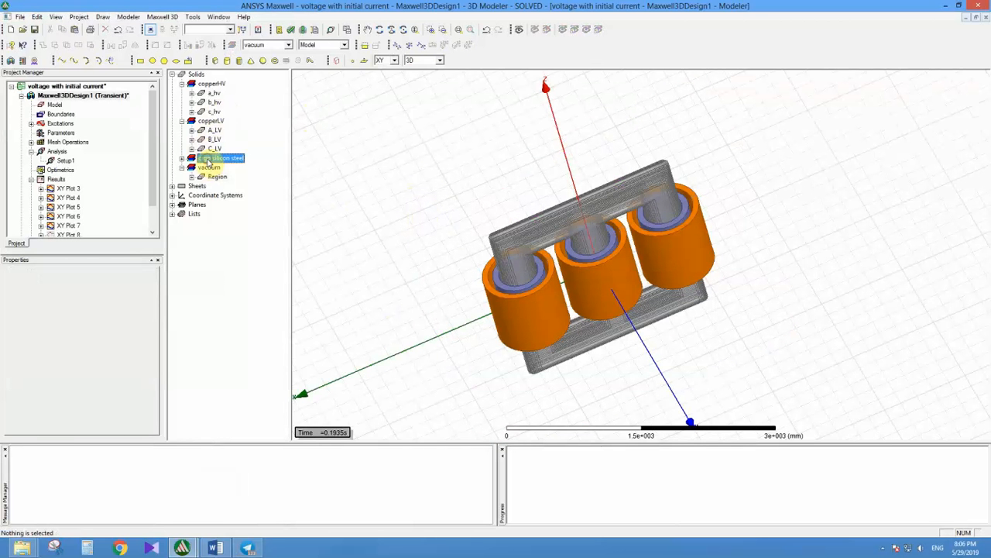
right_click(206, 159)
left_click(230, 197)
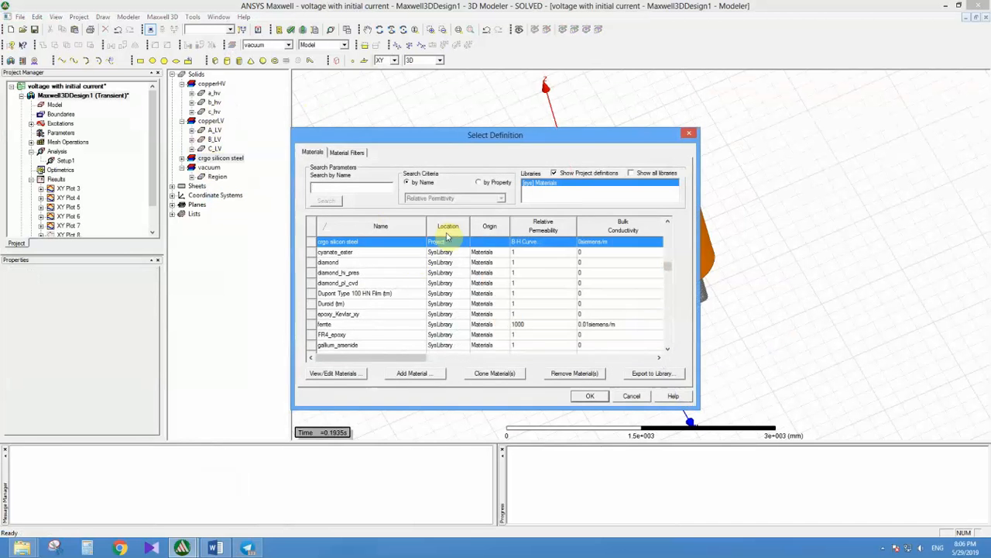
left_click(319, 372)
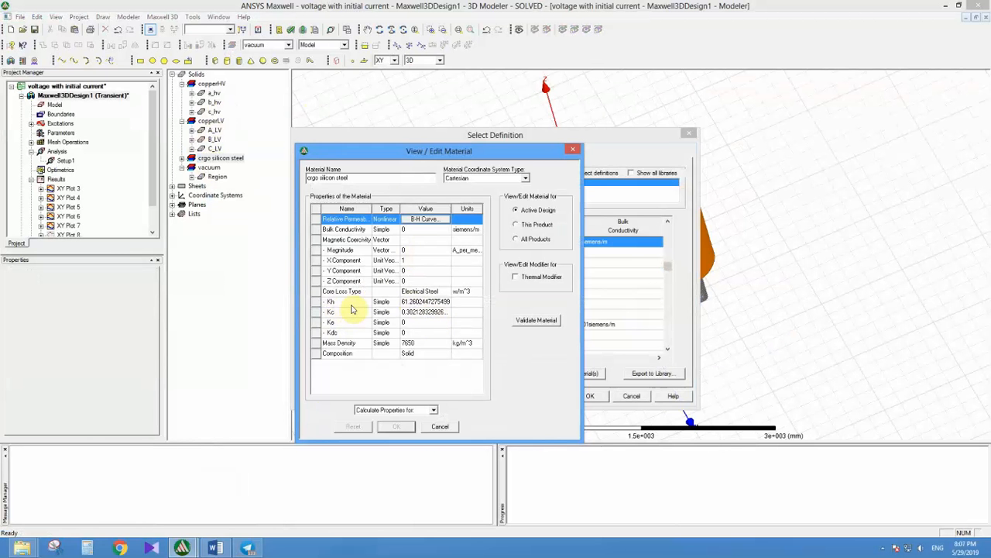
Step: Examine the B-H curve data points of crgo silicon steel, then accept the curve
left_click(425, 220)
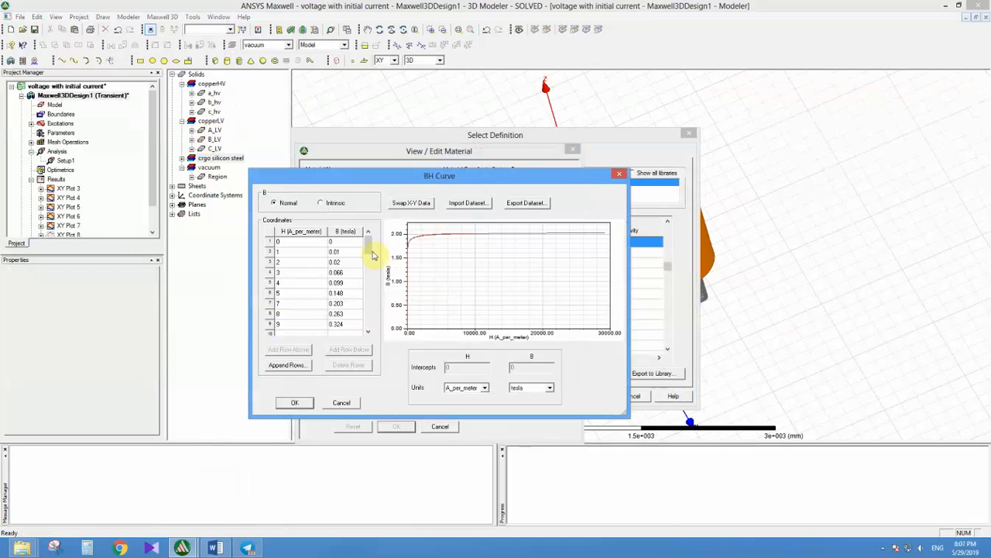
mouse_move(369, 254)
left_mouse_down()
mouse_move(366, 306)
mouse_move(372, 244)
left_mouse_up()
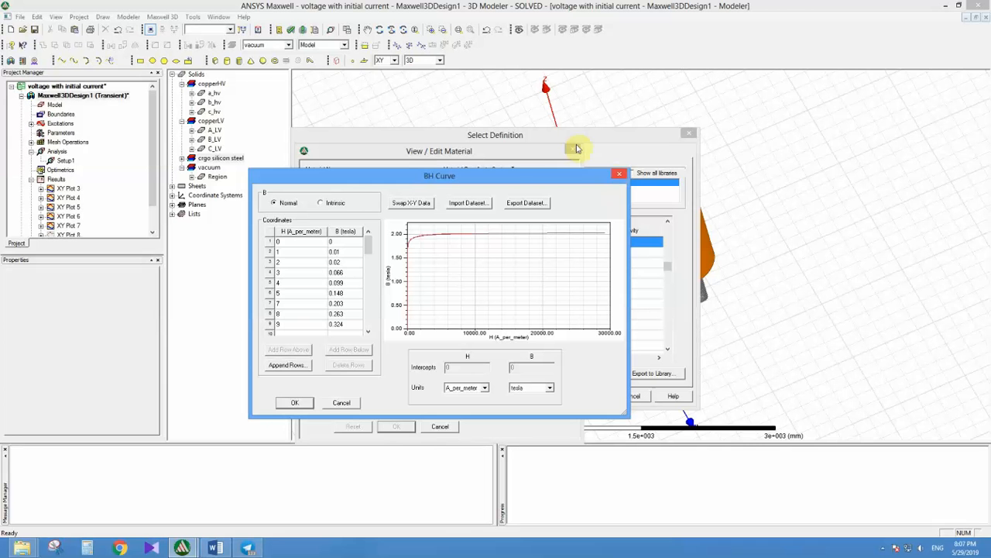
left_click_drag(369, 247, 369, 269)
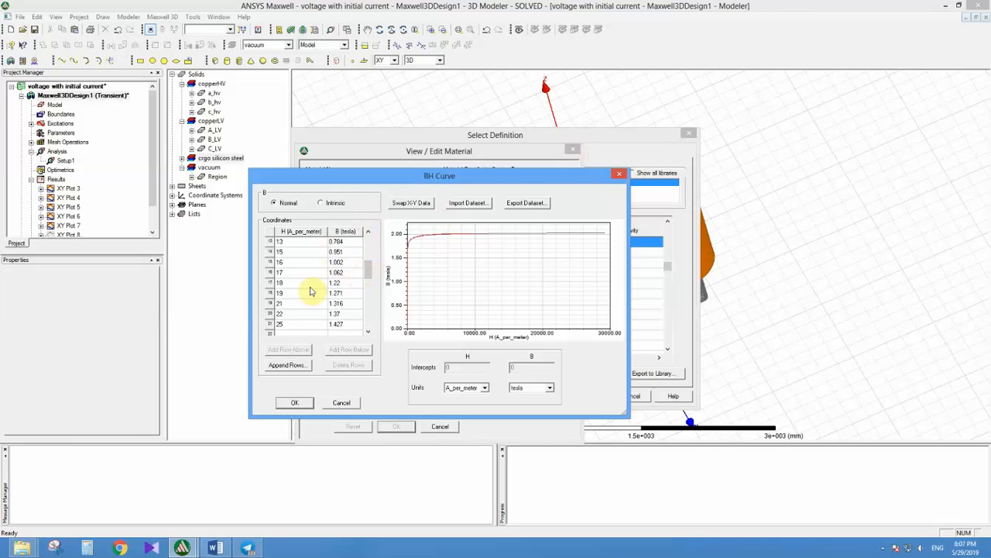
left_click(294, 405)
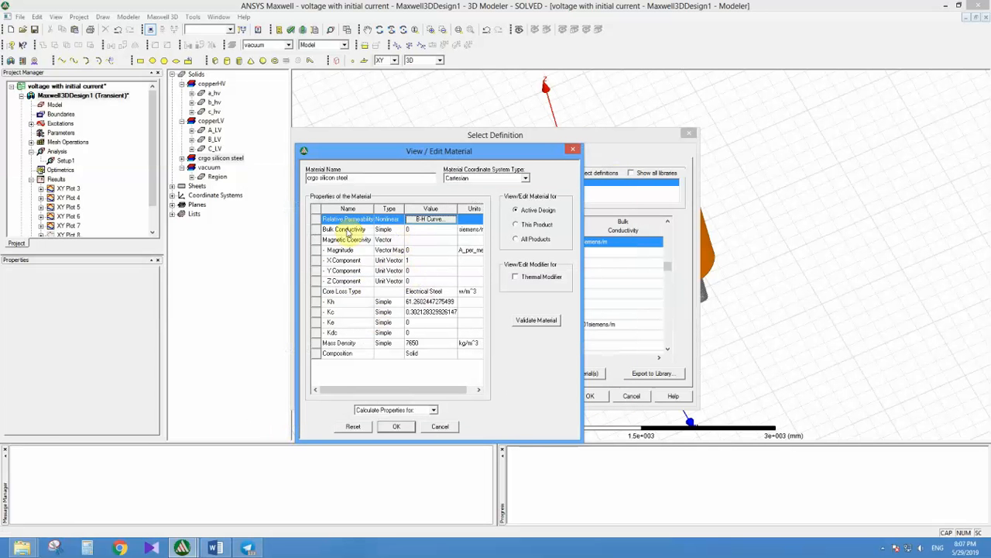
Step: Examine the core steel's bulk conductivity and its BP curve for core loss at one frequency, closing the curve without changes
left_click(416, 230)
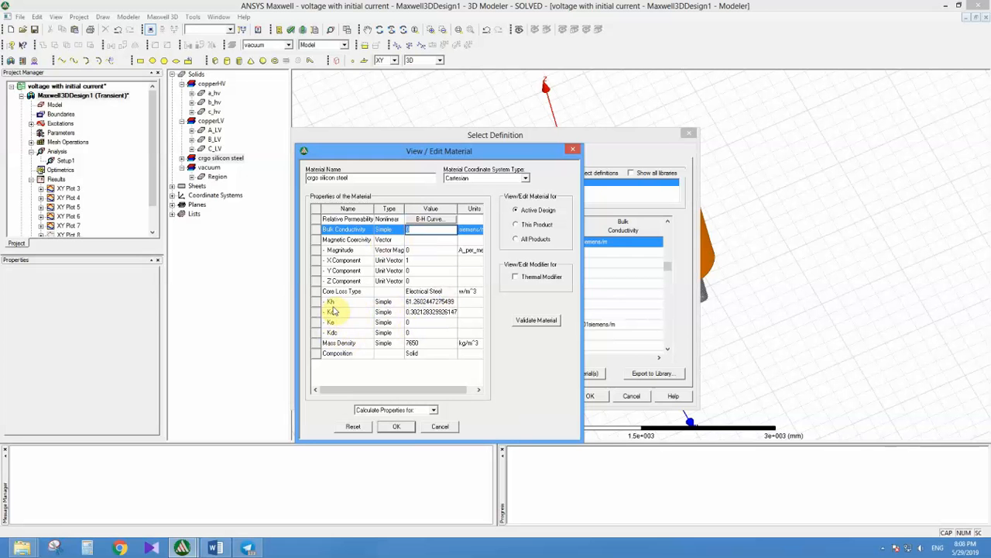
left_click(435, 412)
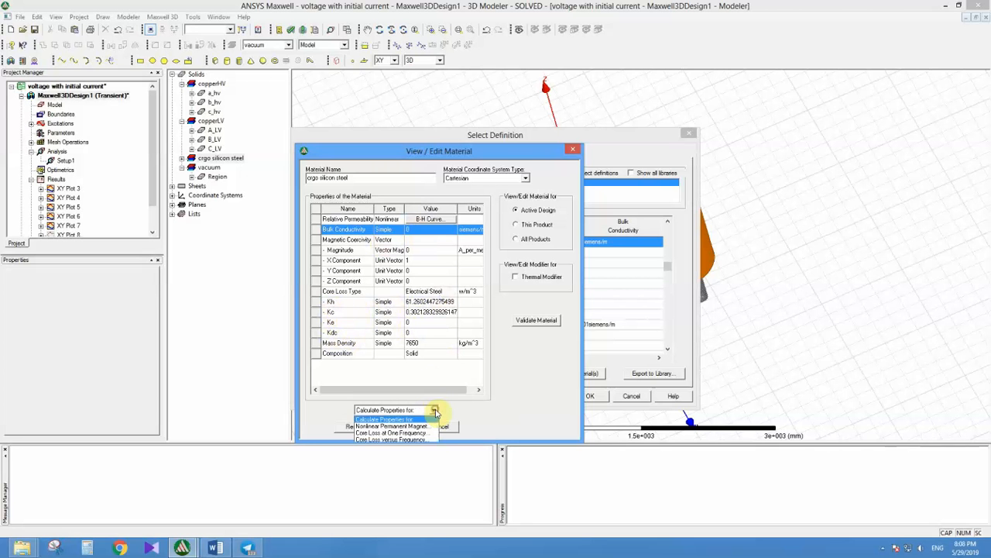
left_click(386, 432)
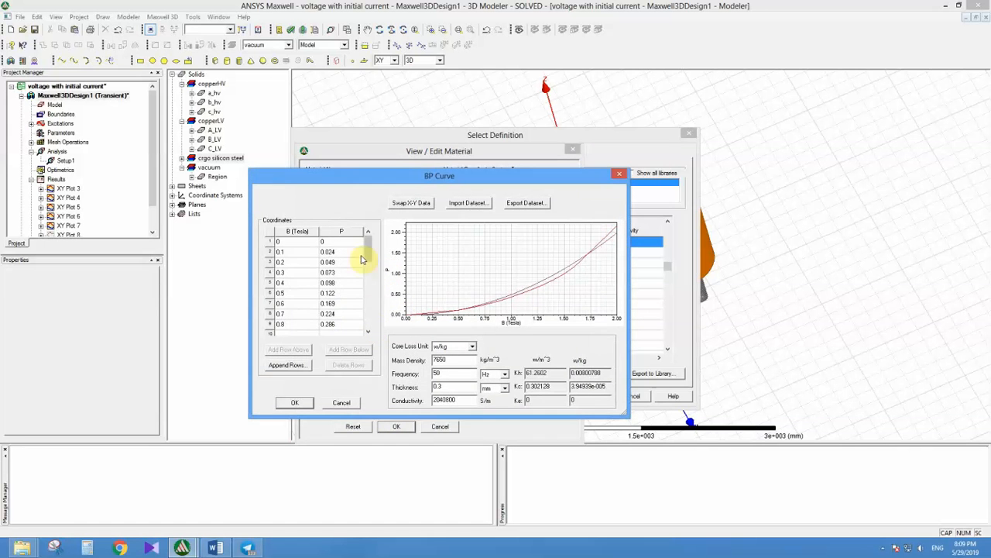
scroll(295, 264, "down", 6)
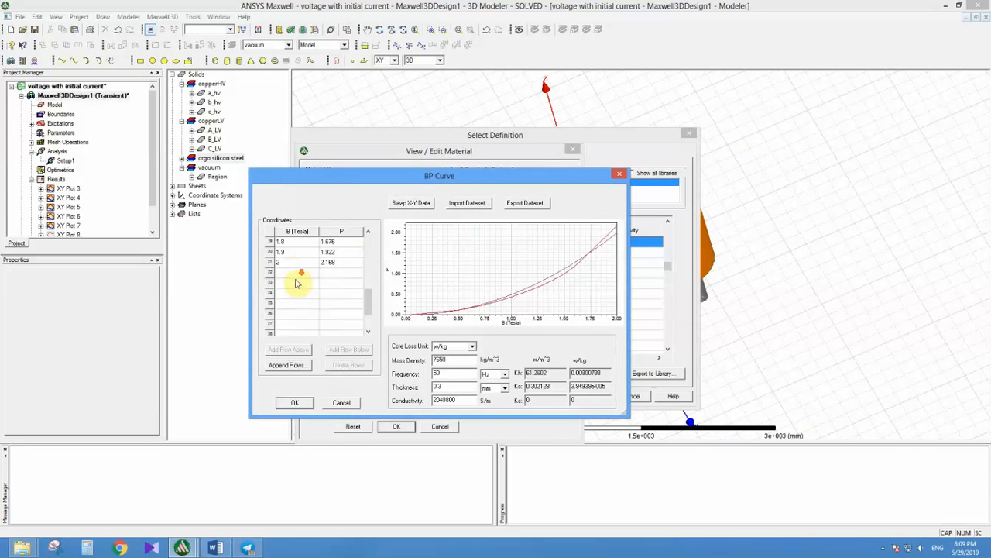
scroll(295, 284, "up", 3)
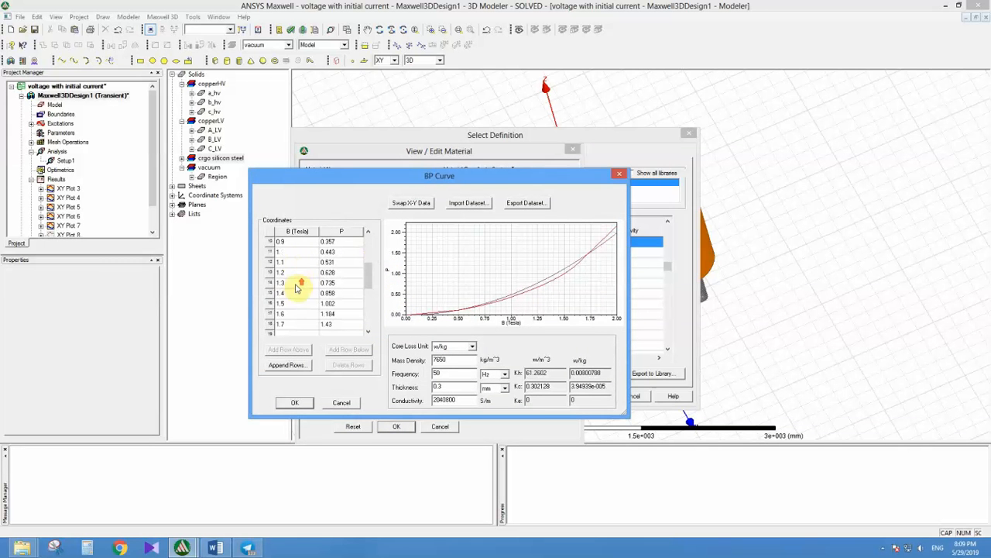
scroll(303, 294, "up", 2)
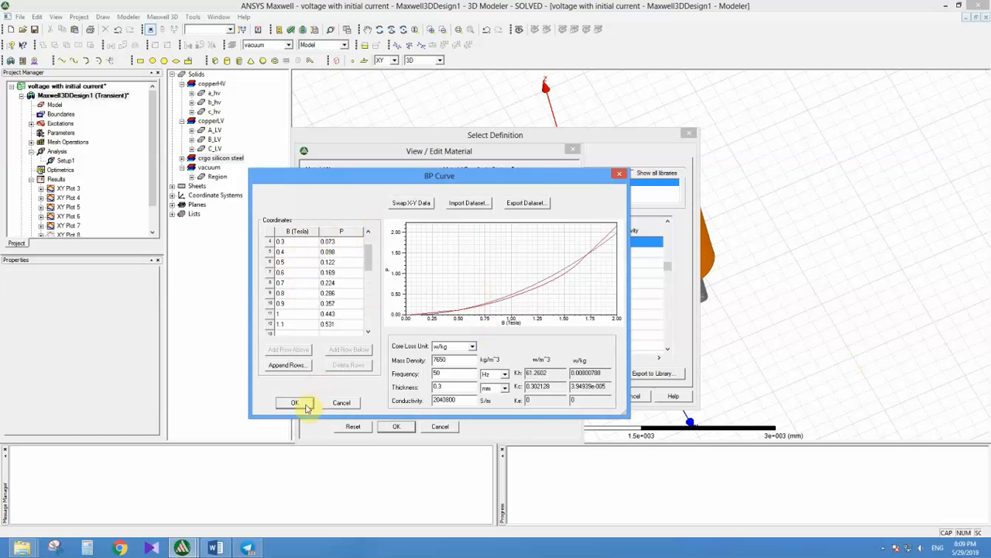
left_click(618, 174)
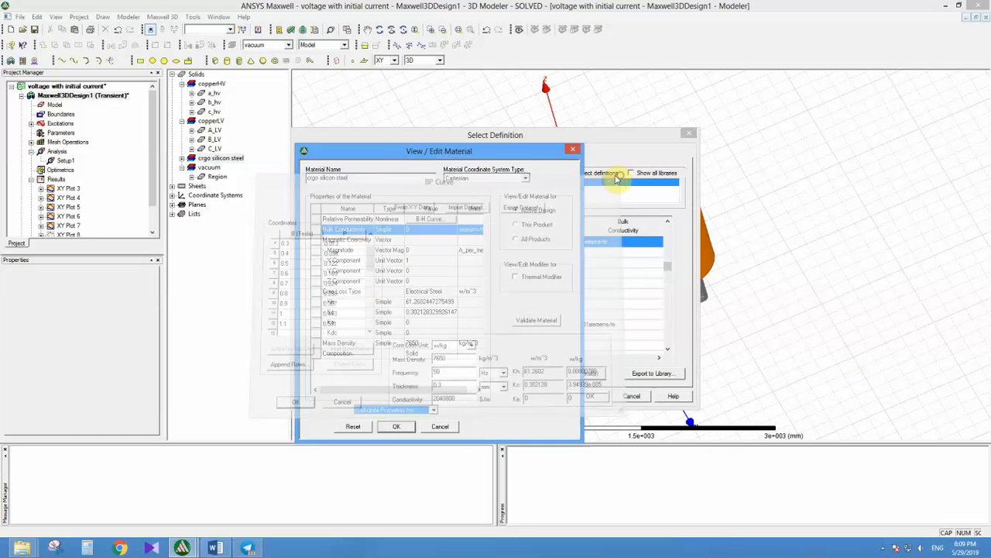
Step: Decline invalidating the existing solutions and close the crgo silicon steel definition and material selection without saving
left_click(394, 426)
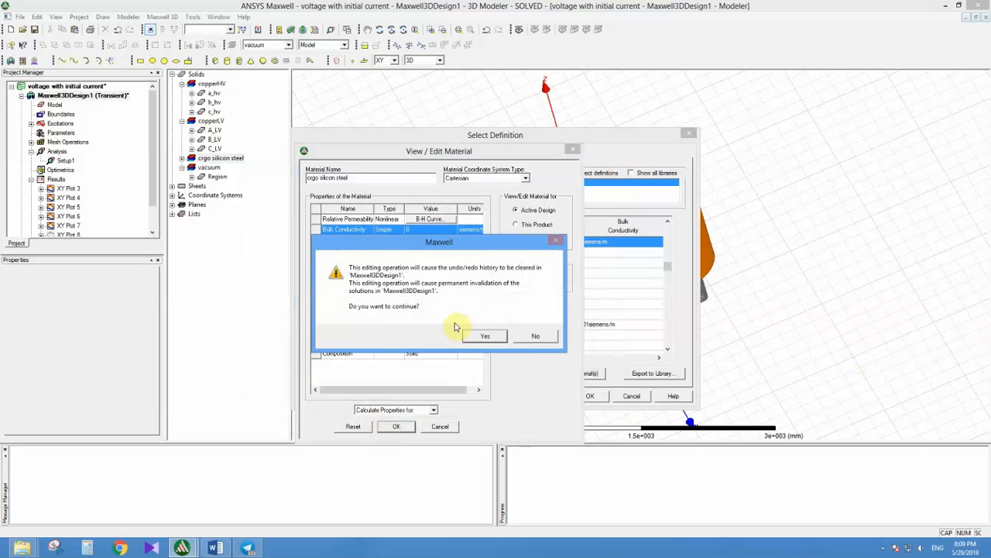
left_click(532, 336)
left_click(440, 426)
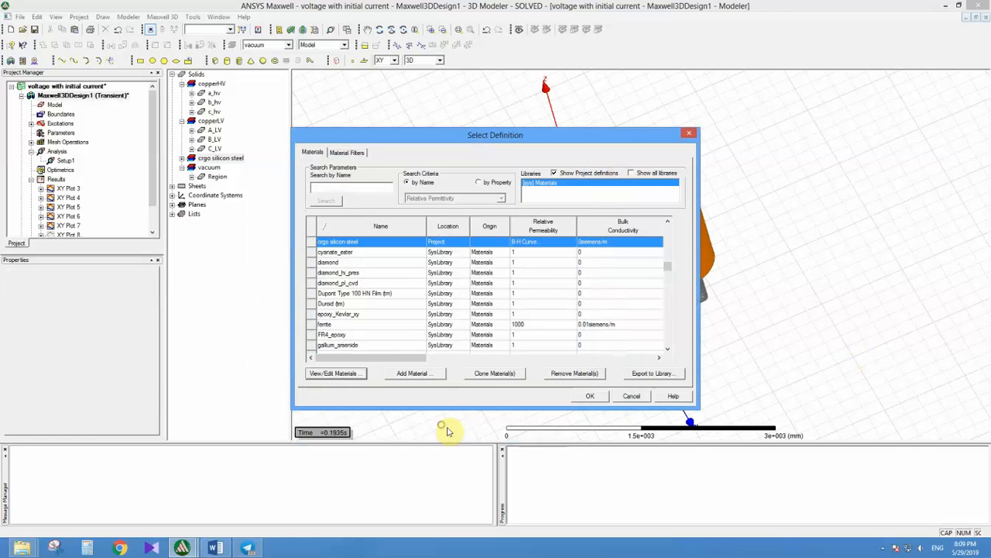
left_click(634, 396)
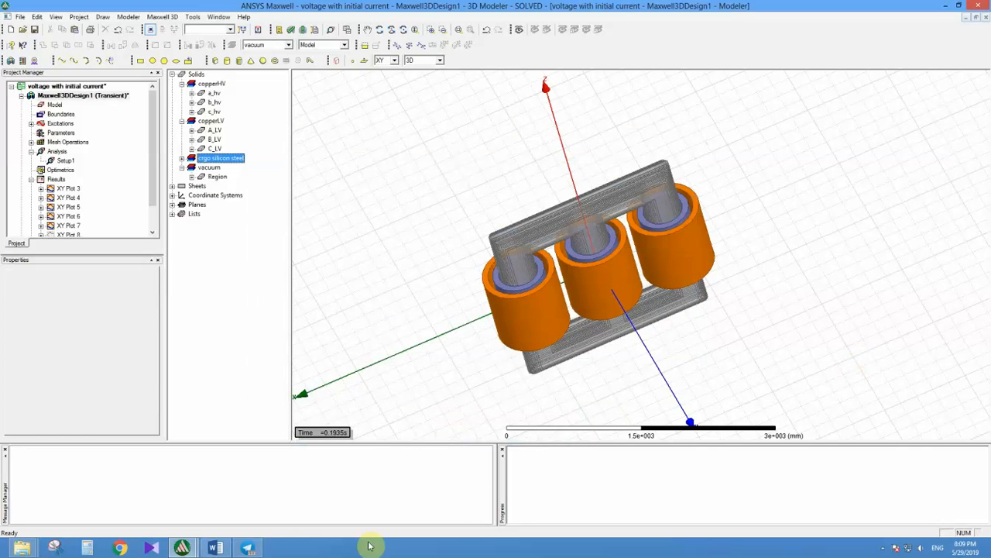
Step: Check the winding topics in the Word list, return to the Maxwell model, and view the core and windings from different angles
left_click(216, 547)
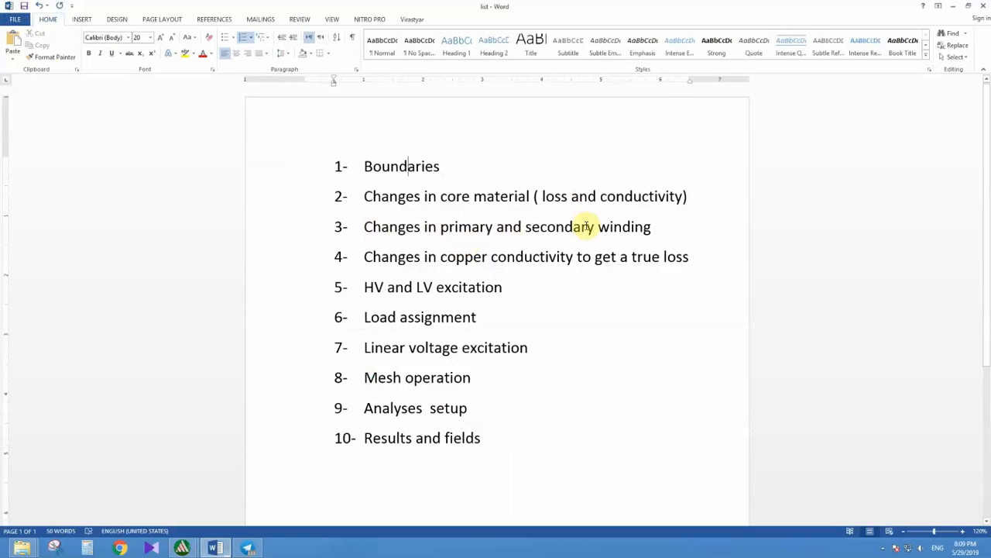
left_click(952, 6)
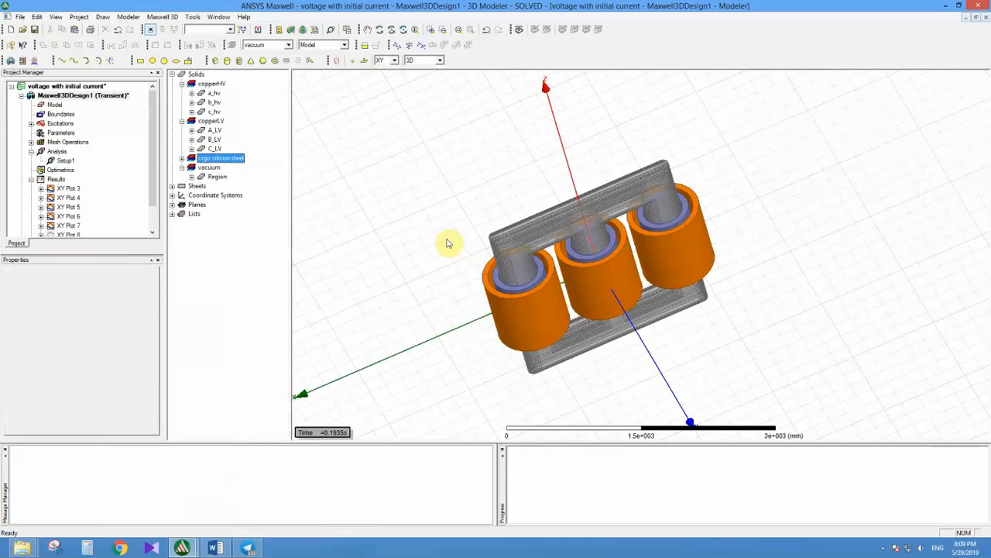
mouse_move(507, 265)
middle_mouse_down()
mouse_move(537, 248)
mouse_move(518, 237)
mouse_move(472, 255)
mouse_move(479, 261)
mouse_move(460, 210)
mouse_move(458, 231)
mouse_move(503, 245)
mouse_move(502, 259)
middle_mouse_up()
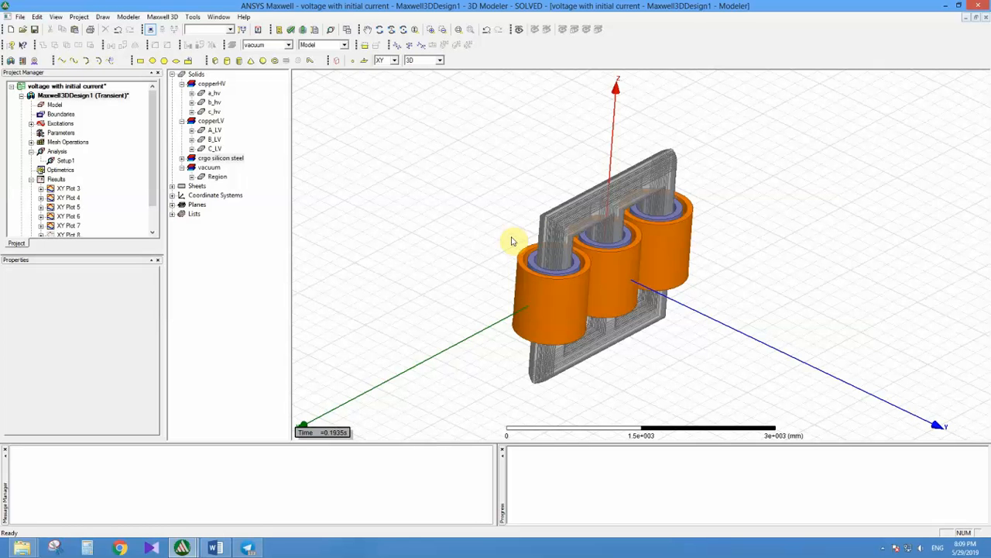
left_click_drag(531, 254, 523, 282, "alt")
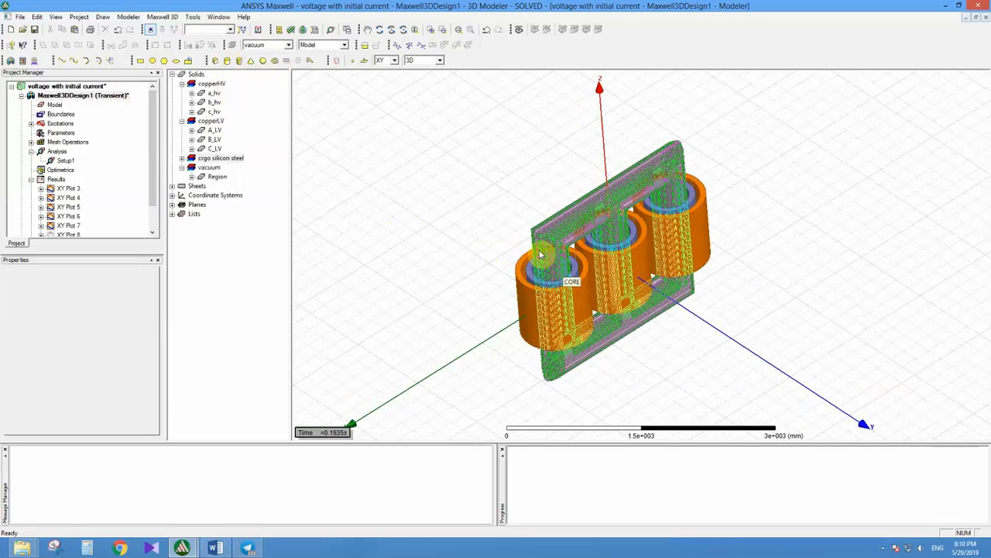
middle_click_drag(541, 255, 516, 244)
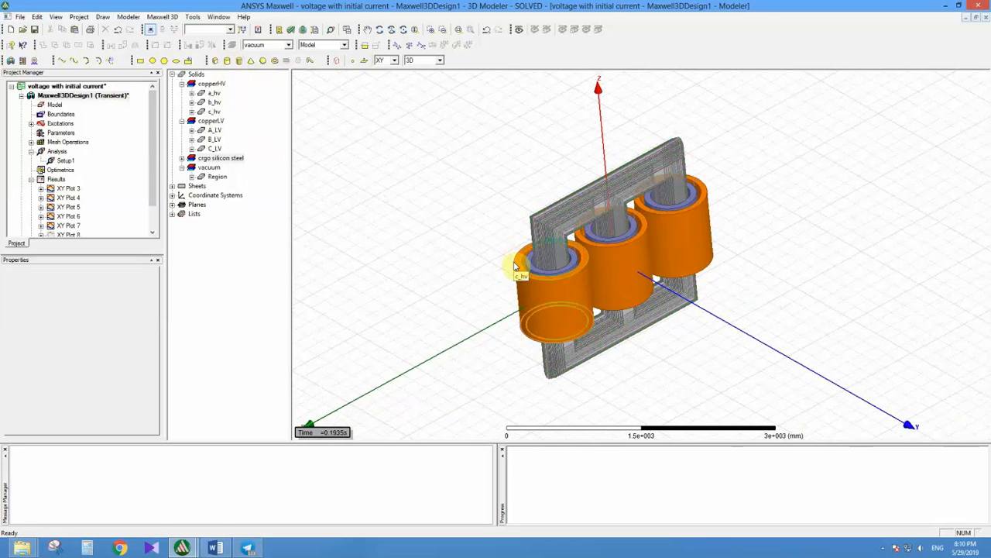
Step: Inspect the c_hv winding and the modelling history of a_hv, including its CreateCylinder and DuplicateAlongLine properties
left_click(515, 264)
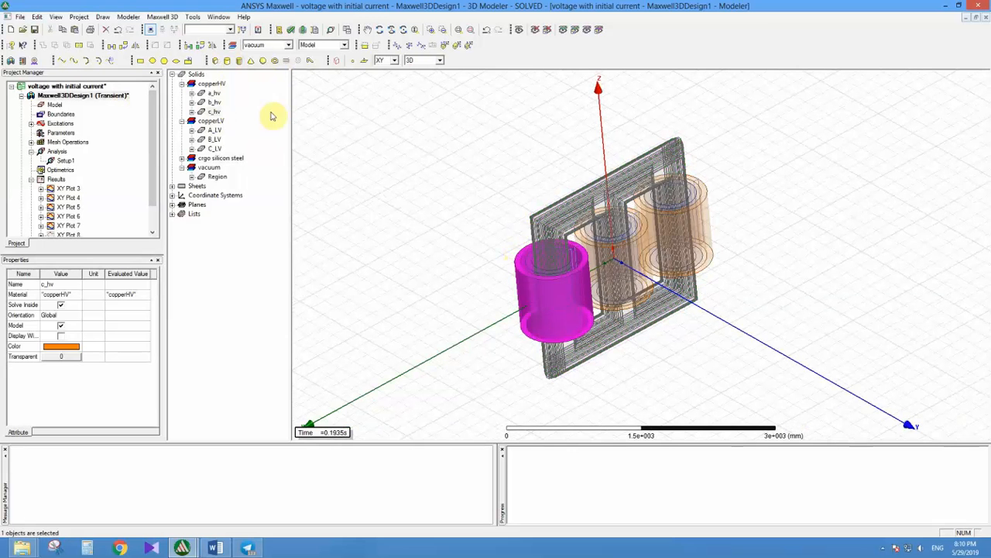
left_click(191, 111)
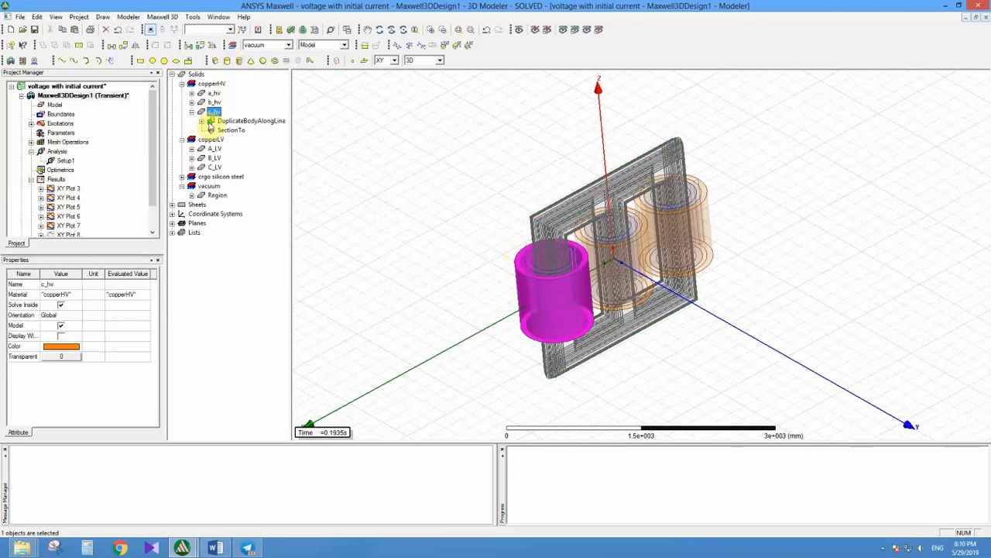
left_click(191, 93)
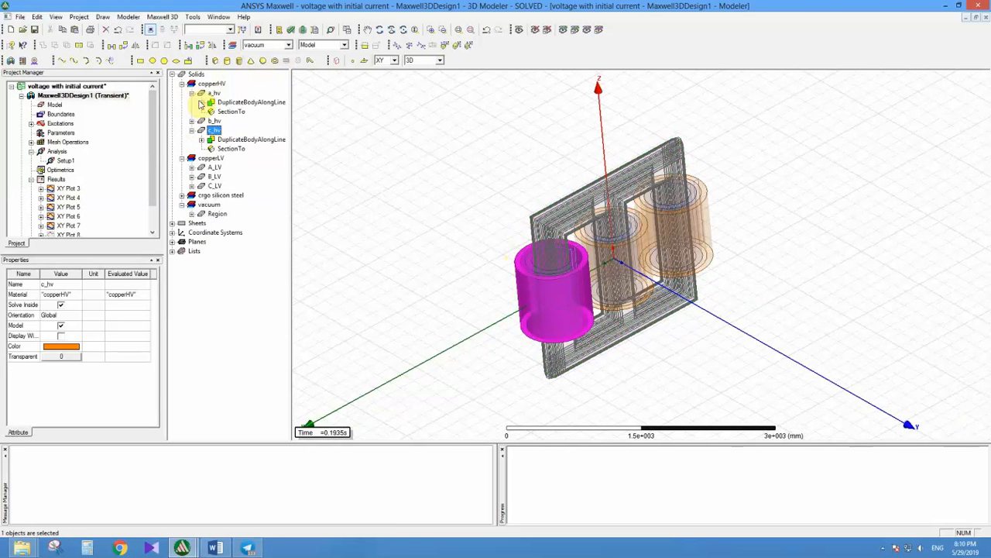
left_click(202, 103)
left_click(210, 112)
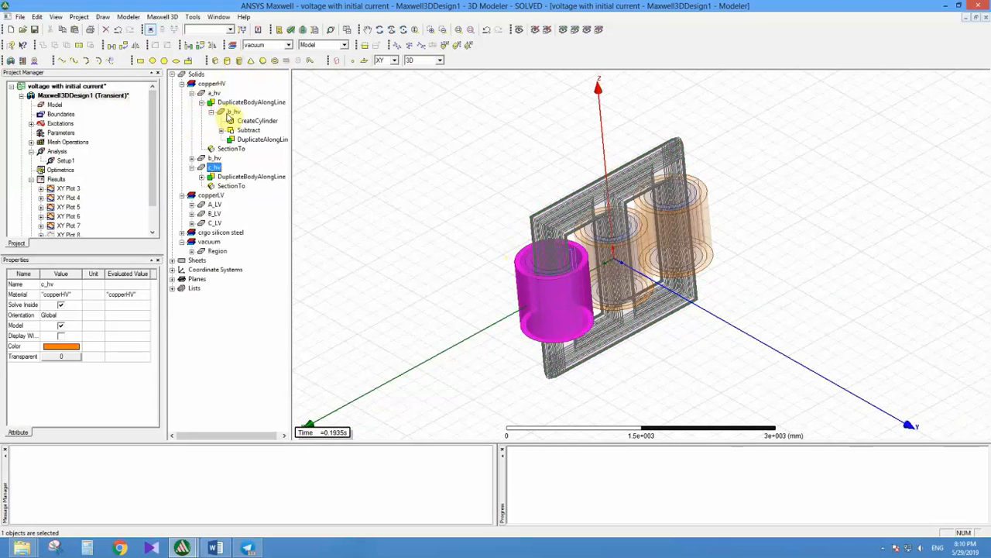
left_click(232, 112)
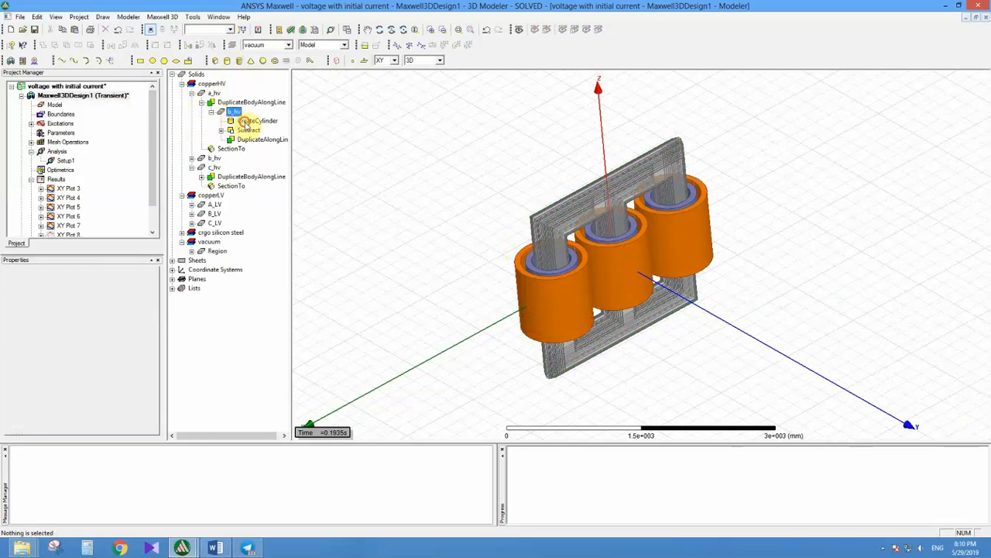
left_click(246, 122)
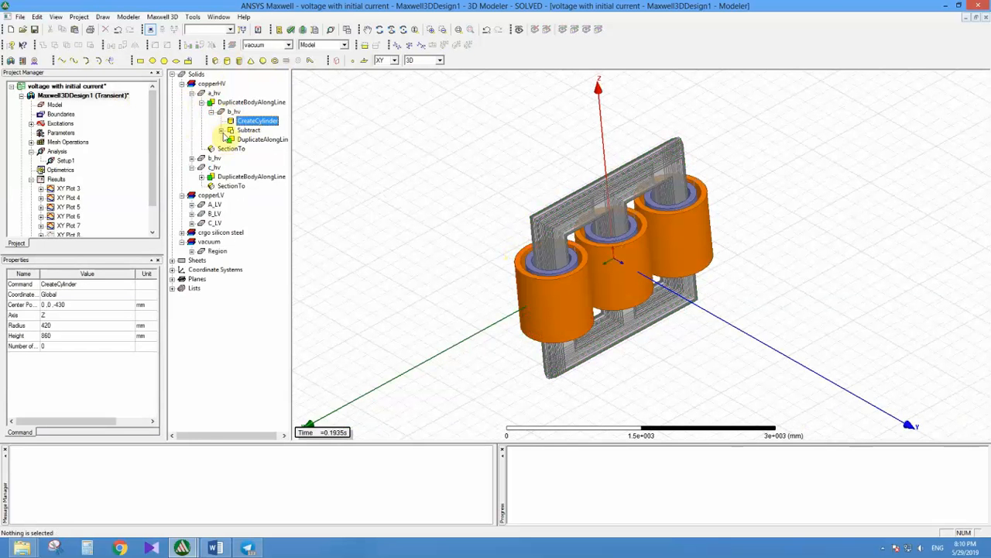
left_click(241, 141)
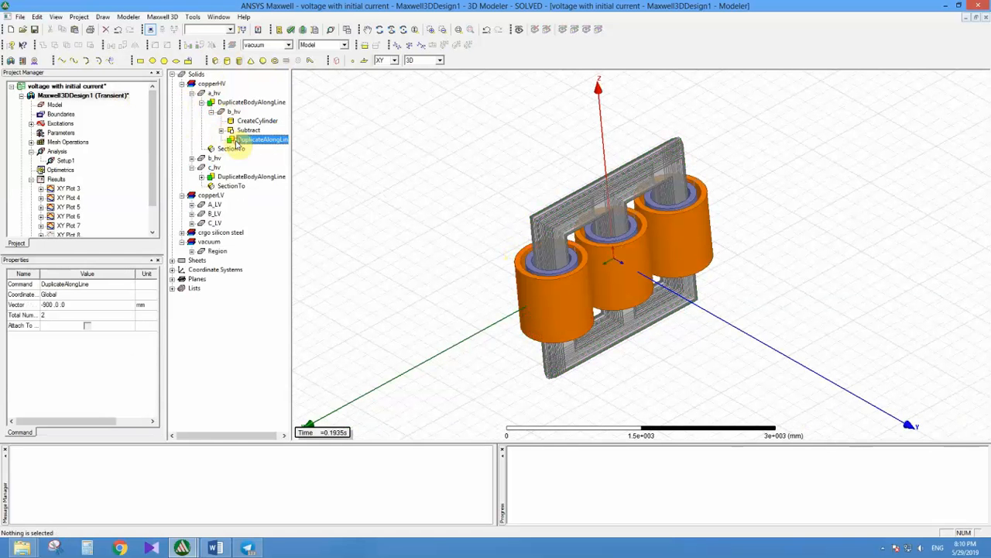
left_click(200, 102)
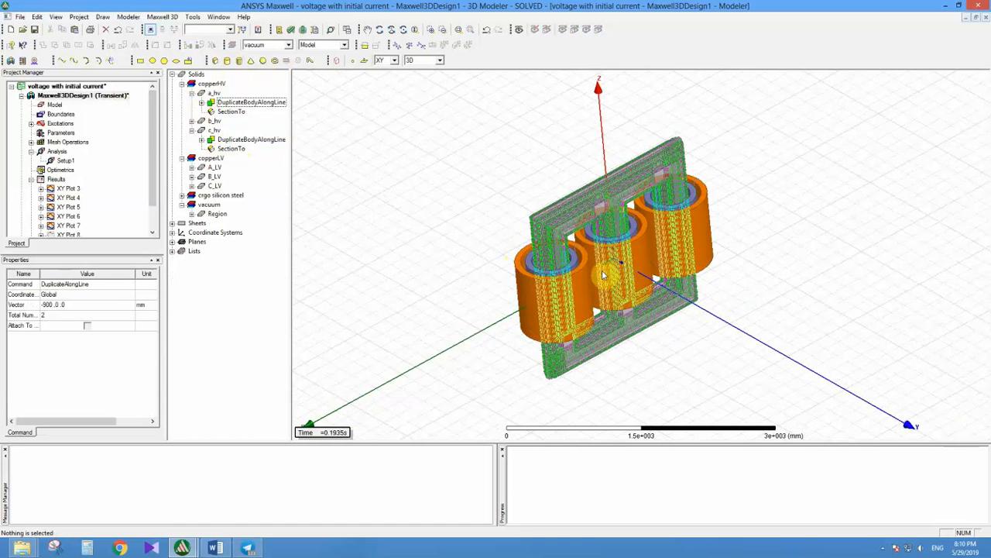
middle_click_drag(603, 277, 576, 269)
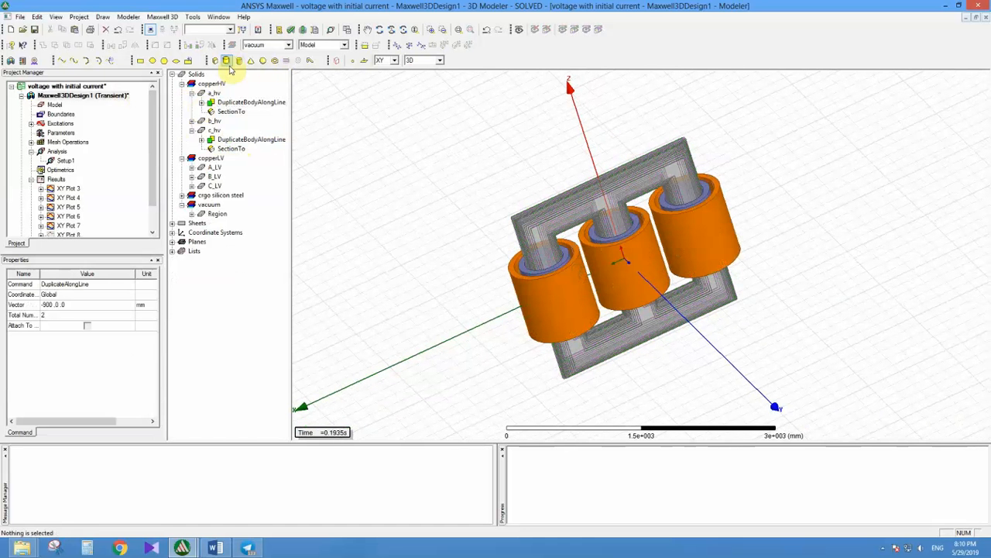
left_click(226, 61)
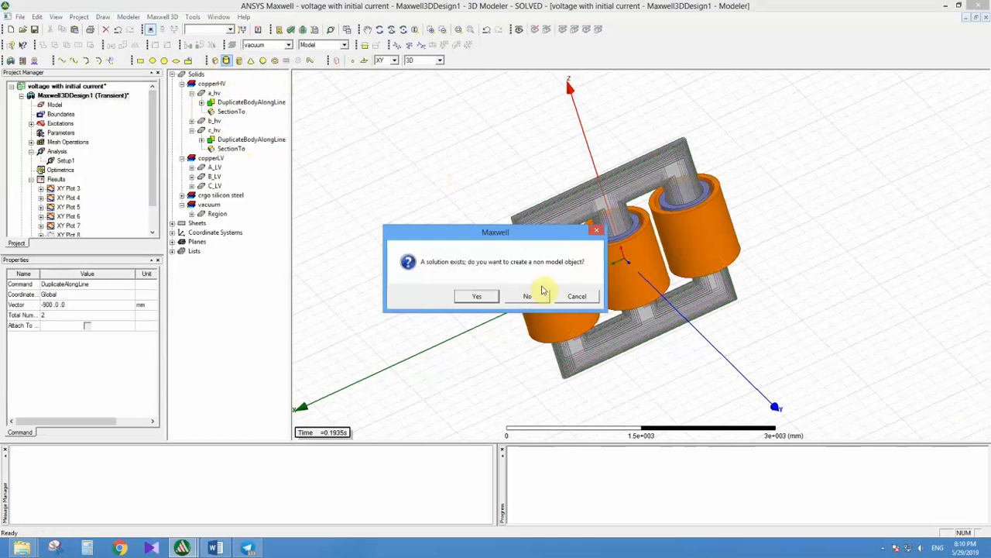
left_click(577, 297)
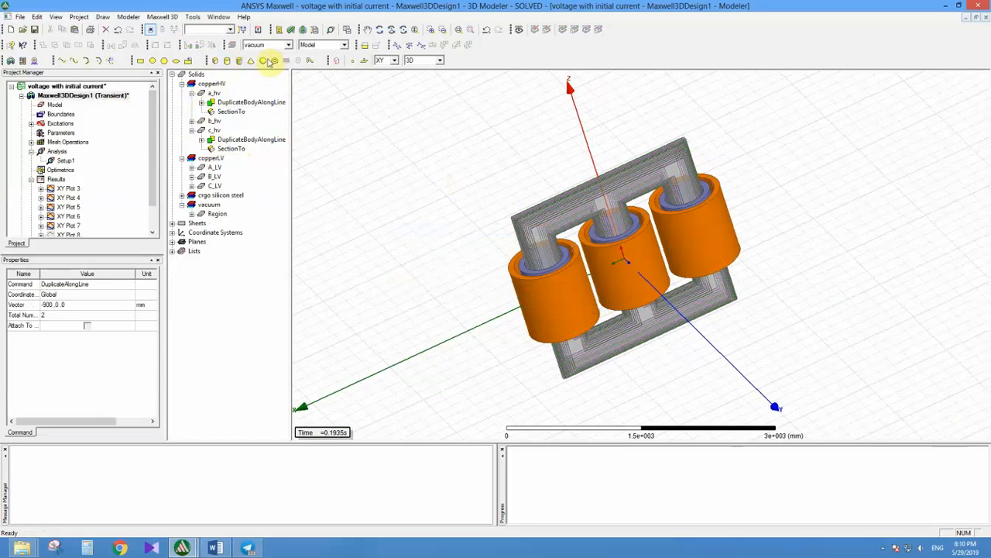
left_click(228, 60)
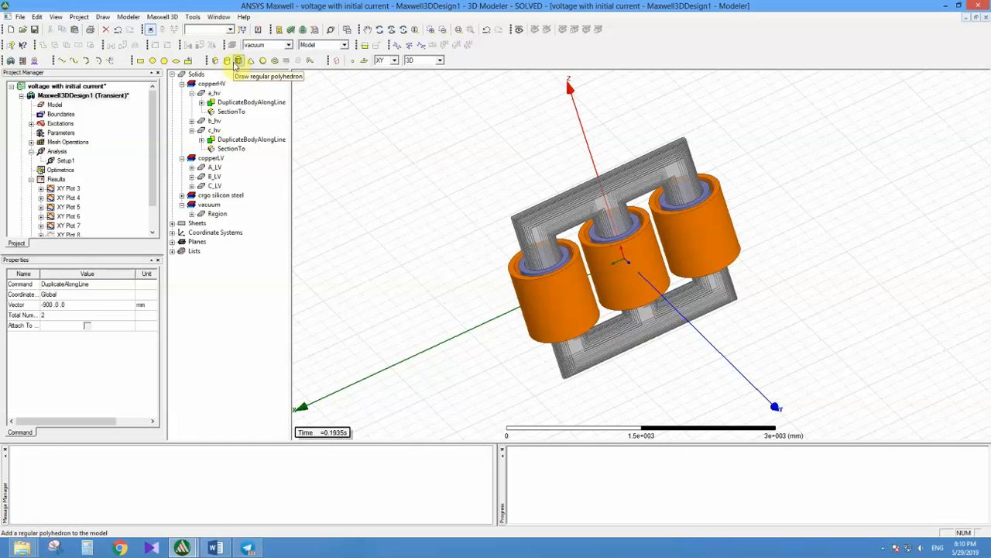
left_click_drag(504, 204, 496, 268, "alt")
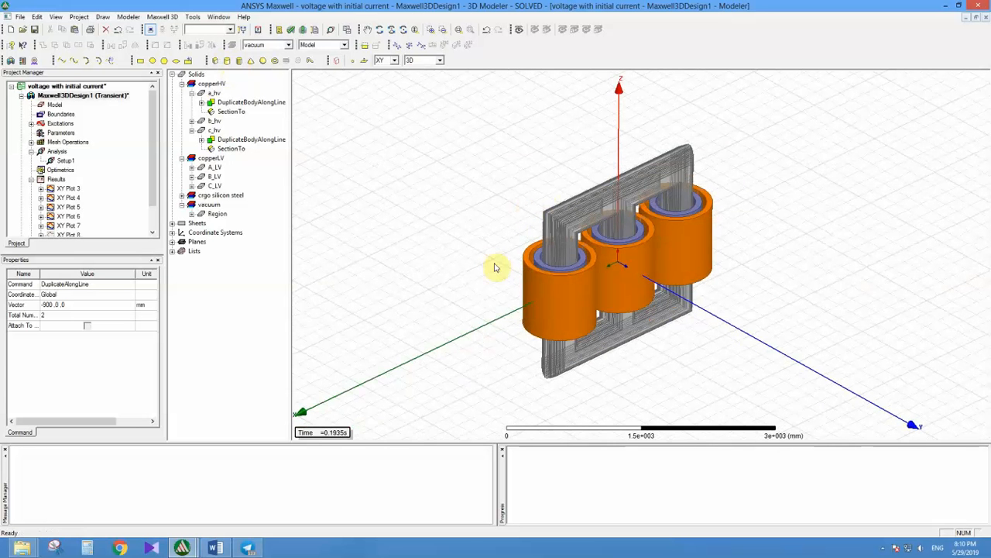
Step: Switch to the Word topic list, briefly highlight the copper conductivity item, and return to the Maxwell model
left_click(185, 547)
left_click(215, 547)
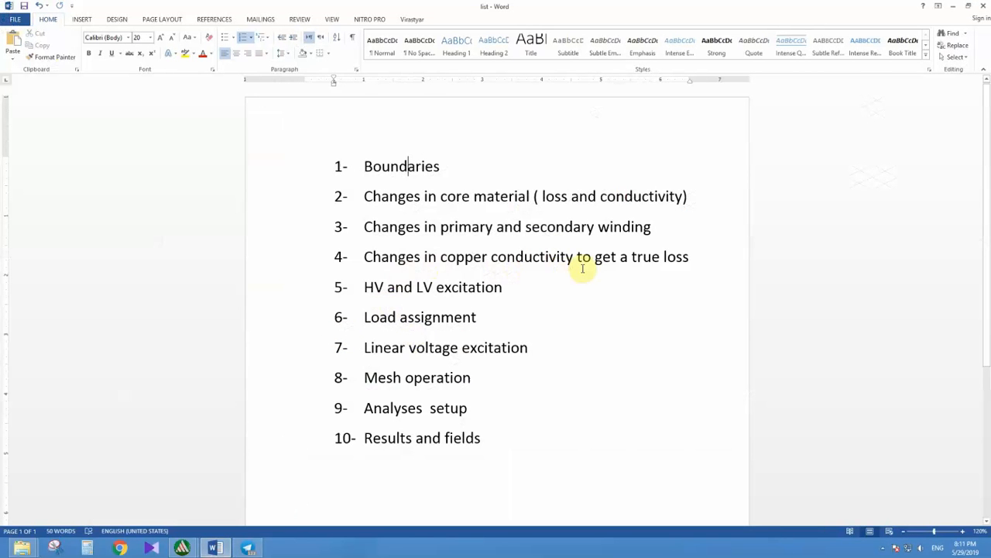
left_click_drag(442, 257, 674, 262)
left_click(651, 258)
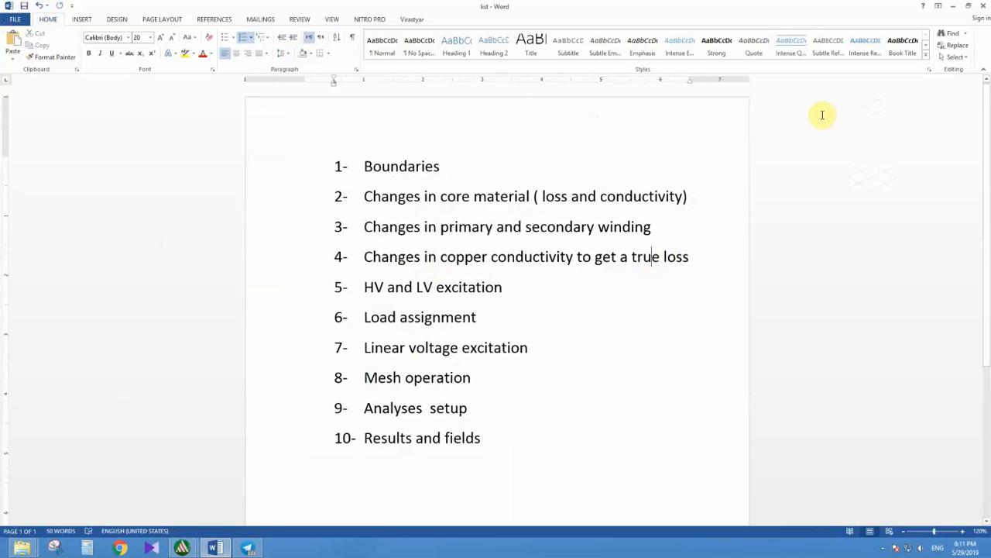
left_click(953, 5)
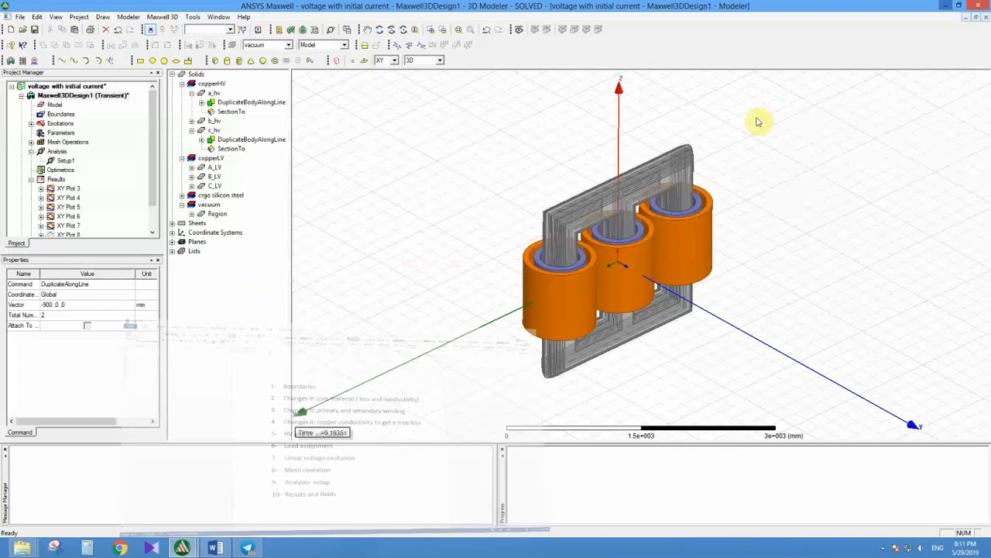
Step: Select the C_LV winding to view it on its own, clear the selection, and examine the LV and HV coils up close
left_click_drag(592, 251, 560, 254, "alt")
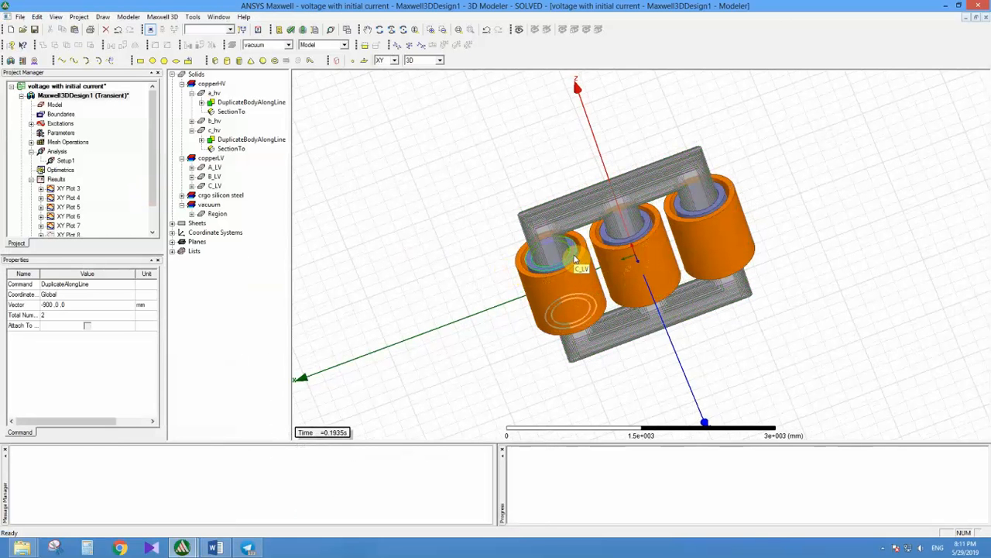
left_click(575, 259)
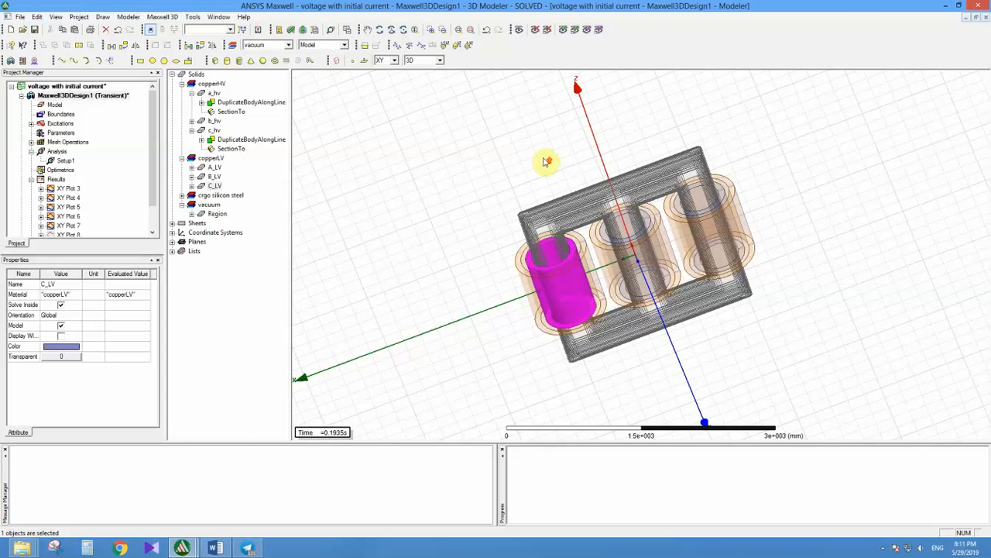
scroll(548, 162, "up", 5)
left_click(465, 232)
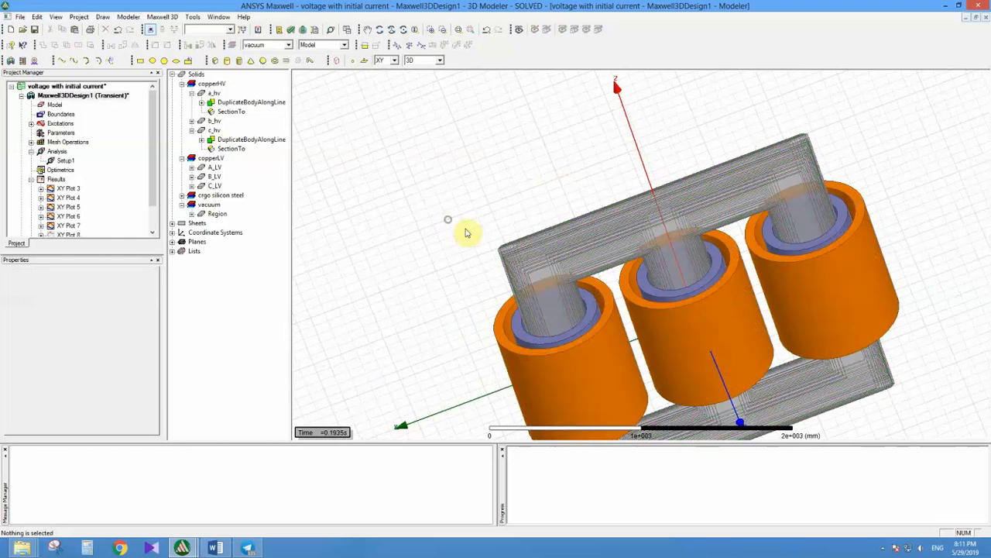
mouse_move(554, 271)
middle_mouse_down()
mouse_move(550, 222)
mouse_move(517, 264)
mouse_move(542, 286)
middle_mouse_up()
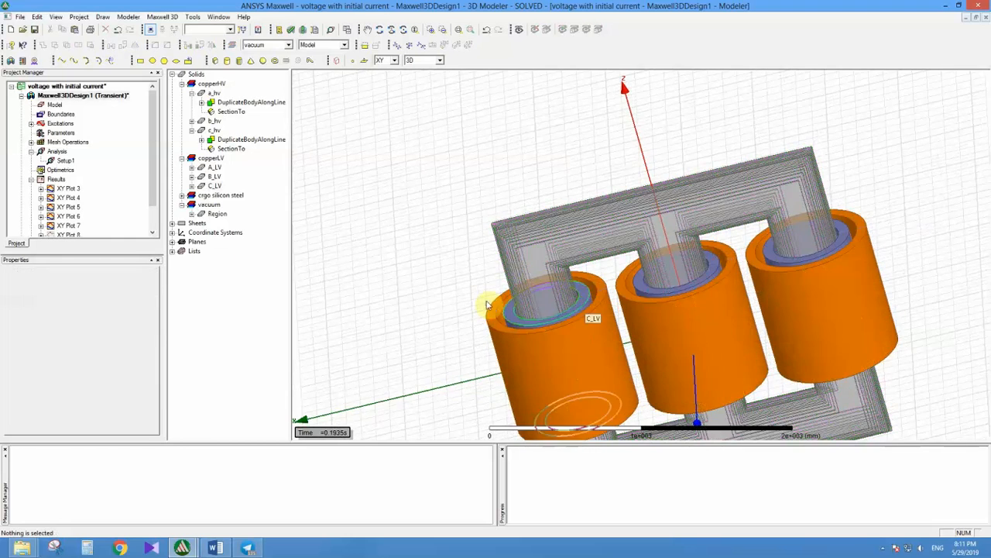
Step: Expand the Sheets group and inspect the a_hv_Section1 sheet on its coil, including the a_hv winding around it
left_click(182, 223)
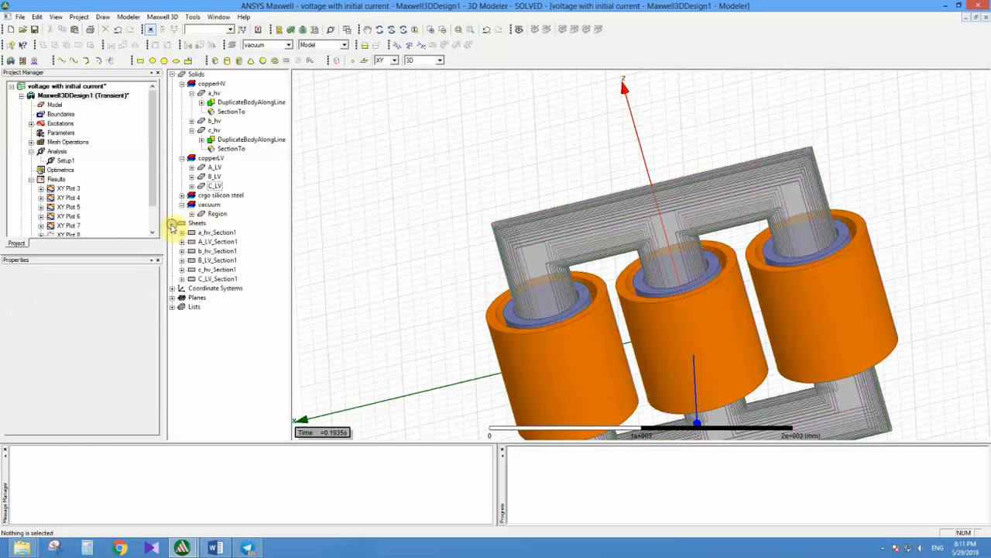
left_click(217, 233)
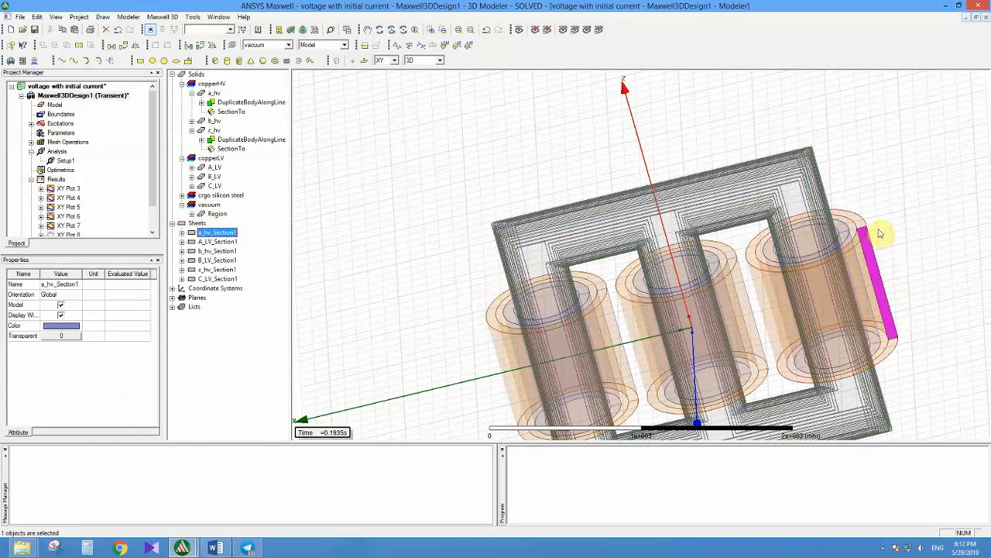
left_click(877, 234)
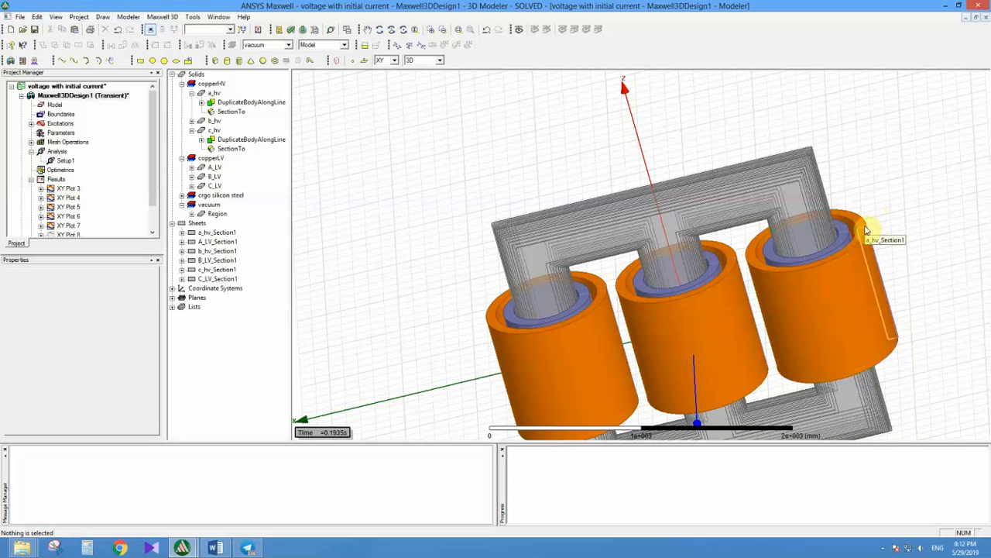
left_click(867, 231)
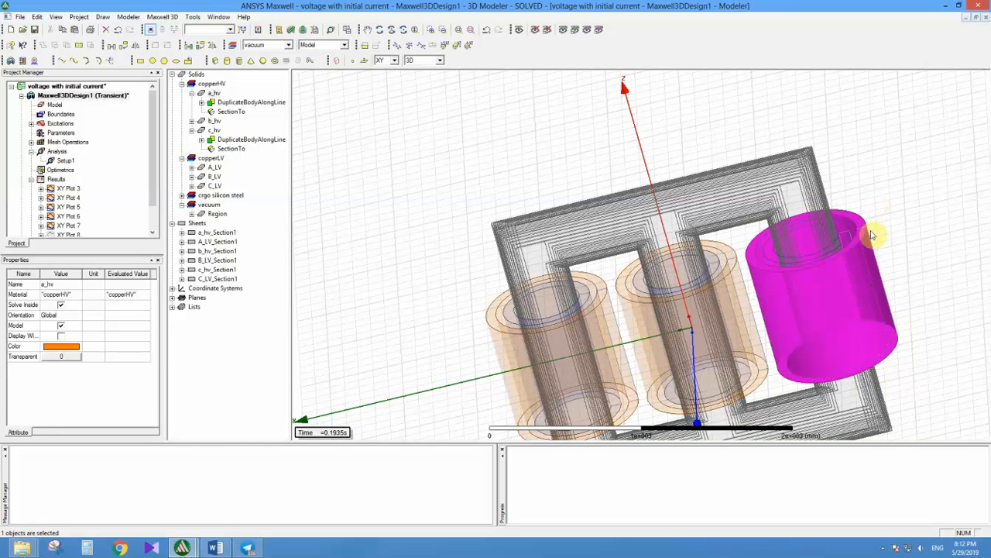
left_click(886, 207)
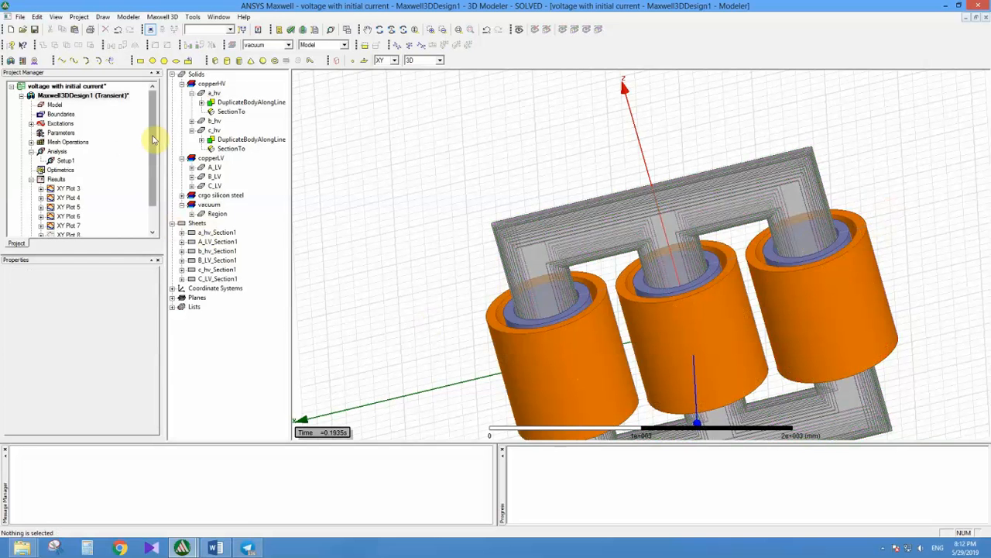
Step: Expand the excitations and examine the resistance and inductance settings of Winding_A_HV
left_click_drag(153, 140, 153, 163)
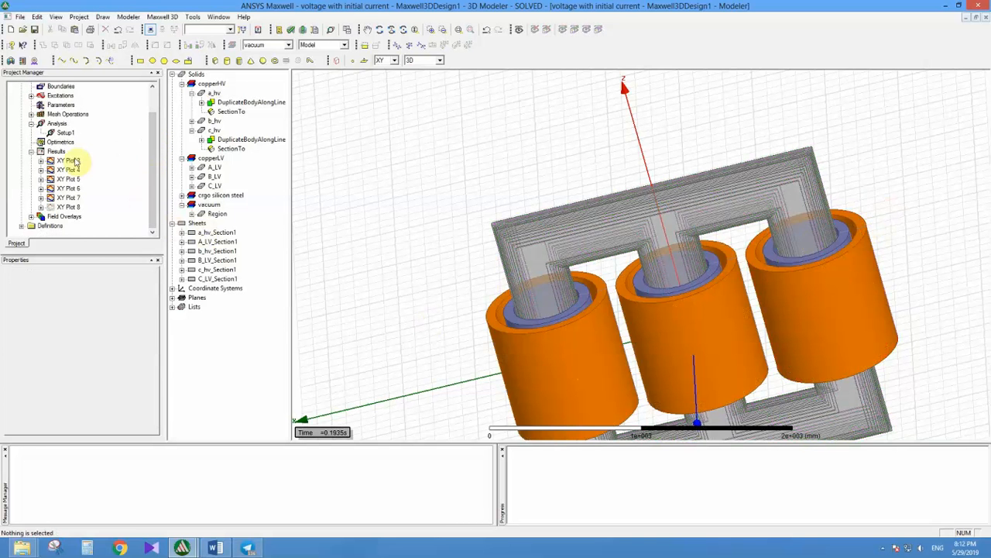
left_click(31, 95)
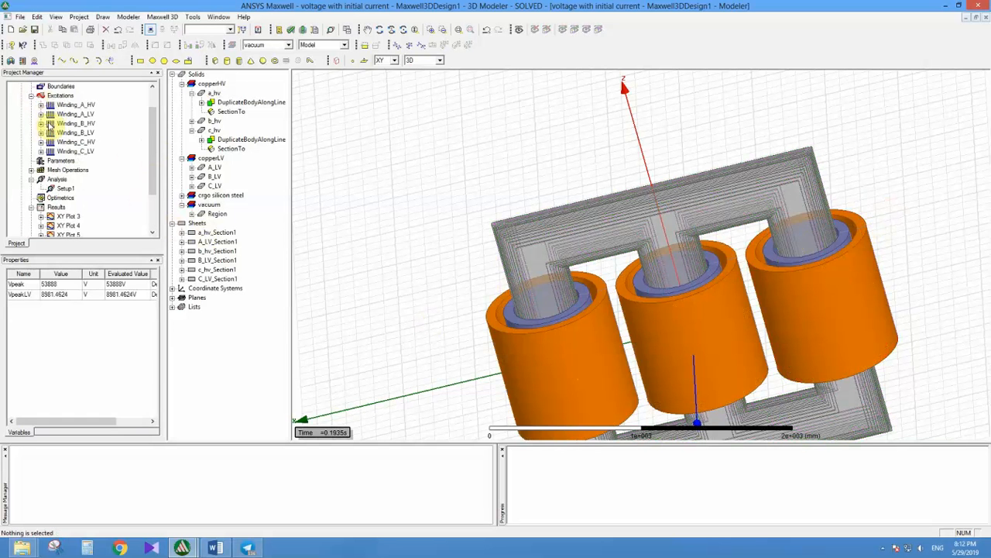
double_click(52, 105)
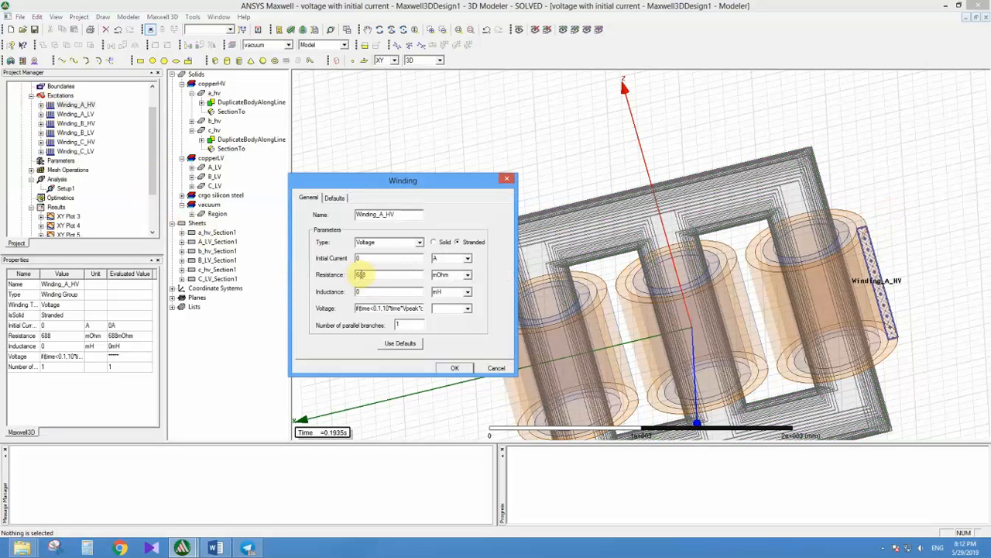
key("Tab")
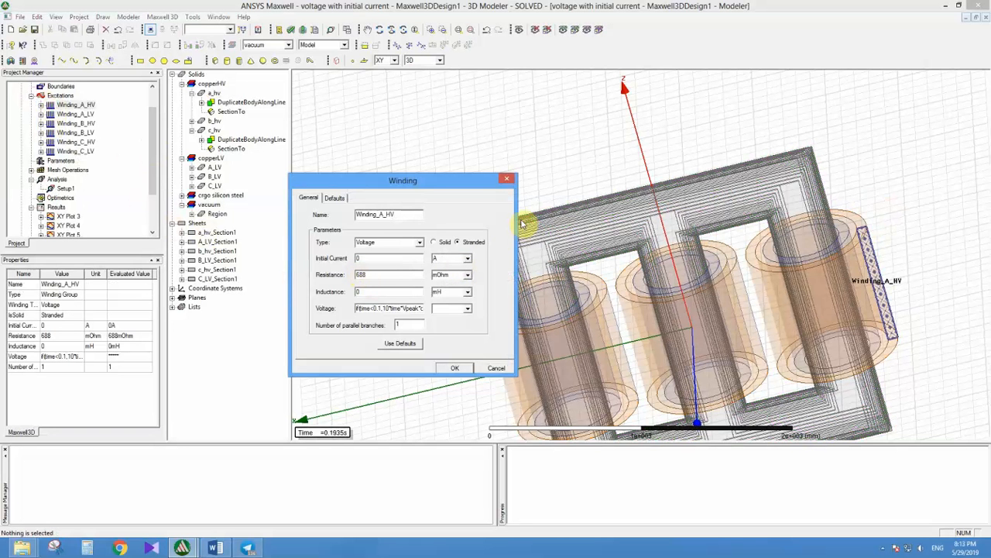
left_click(360, 292)
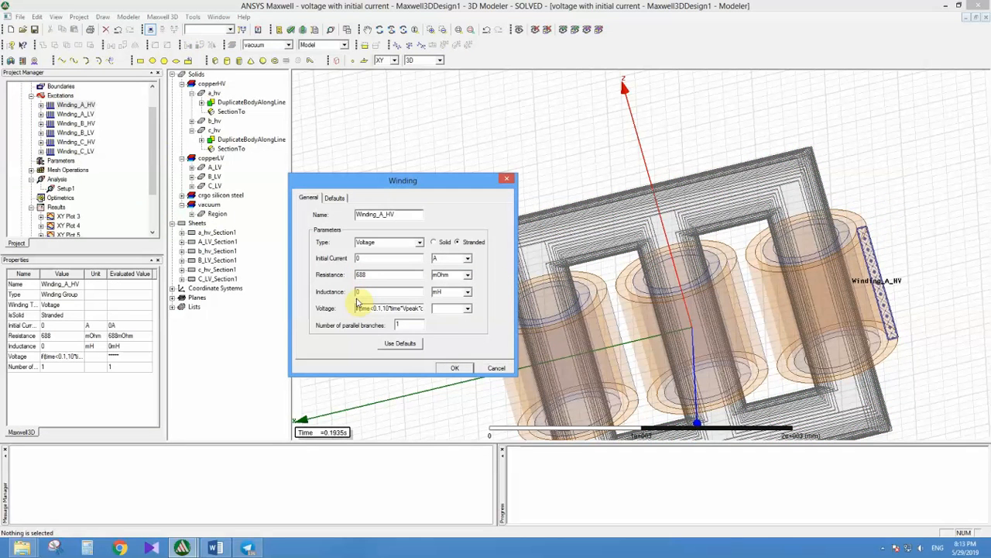
left_click(507, 179)
Step: Start a rectangular transient report, look up the StrandedLoss quantity in the Loss category, and close the report setup
right_click(66, 216)
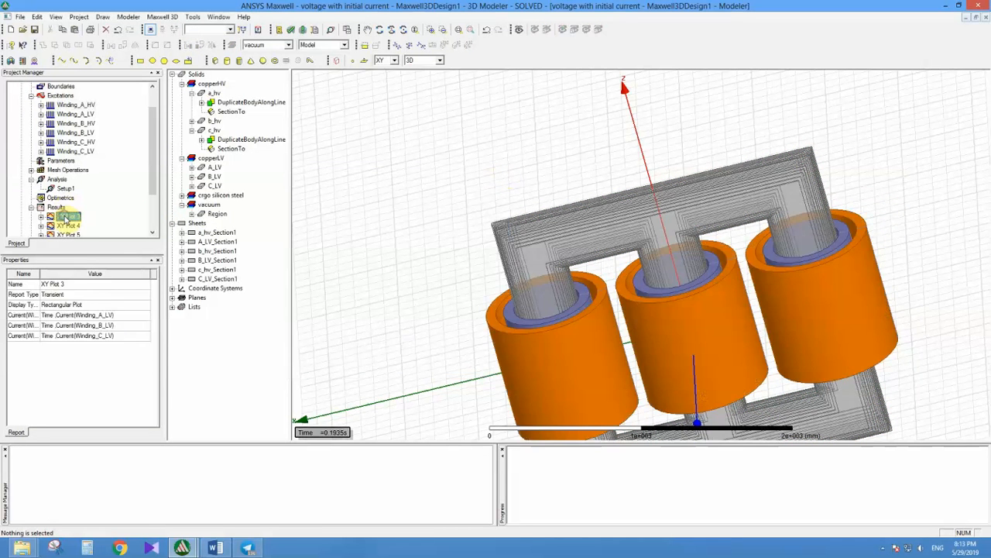
right_click(61, 206)
left_click(107, 225)
left_click(186, 226)
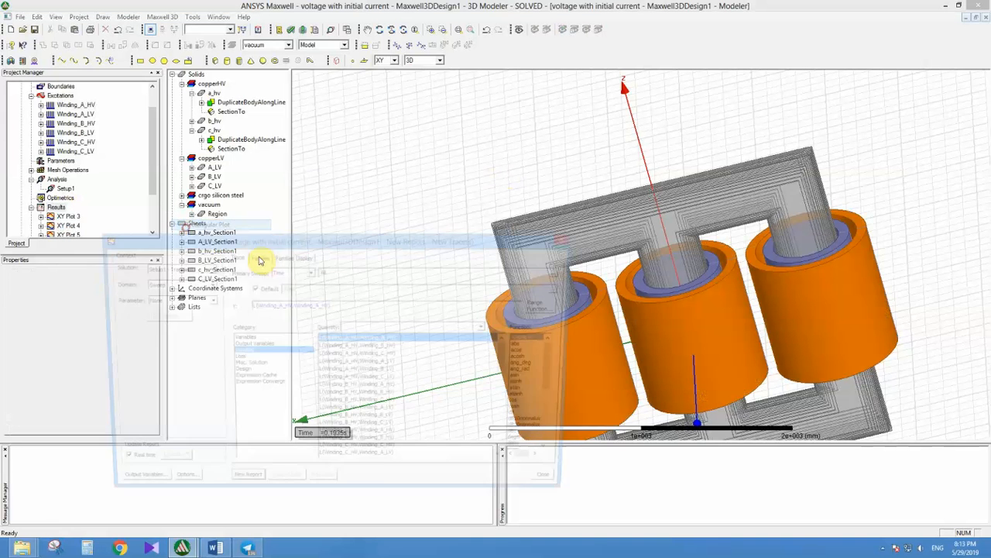
left_click(235, 359)
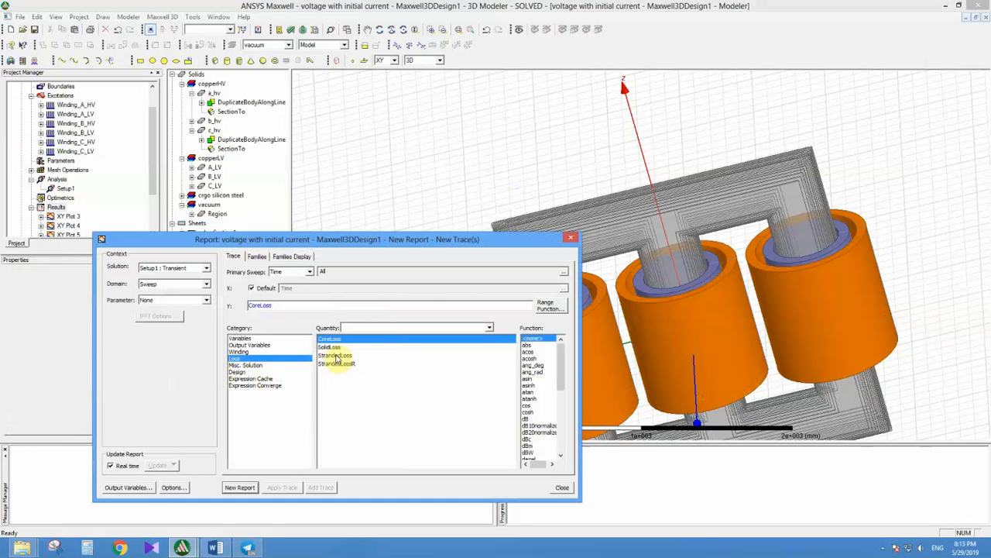
left_click(337, 357)
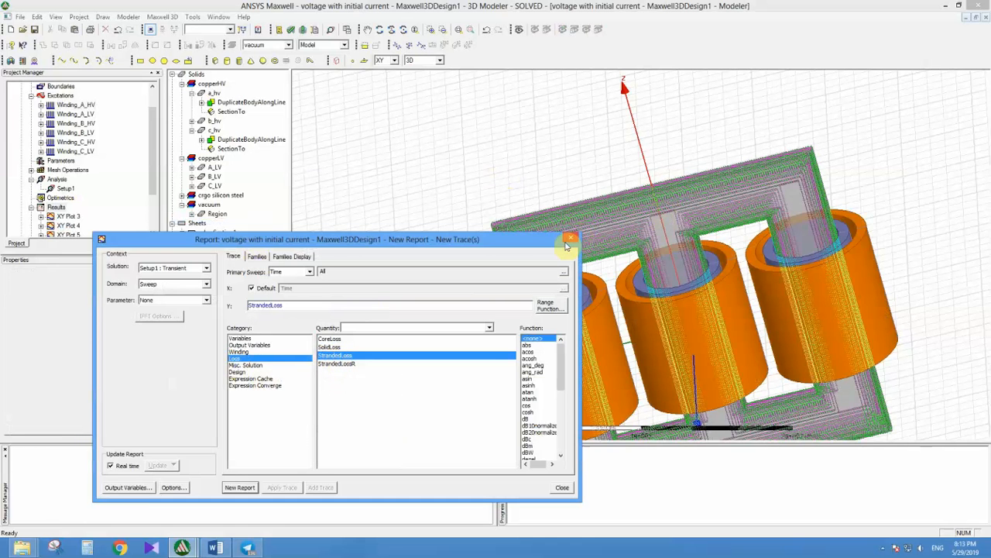
left_click(569, 243)
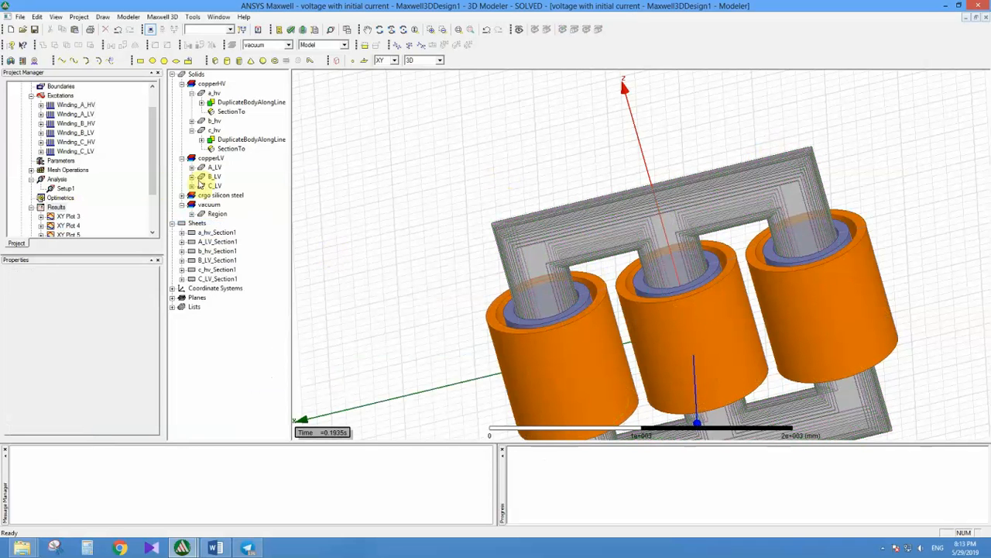
Step: Reopen the Winding_A_HV settings to check the available winding types, and close them
double_click(75, 105)
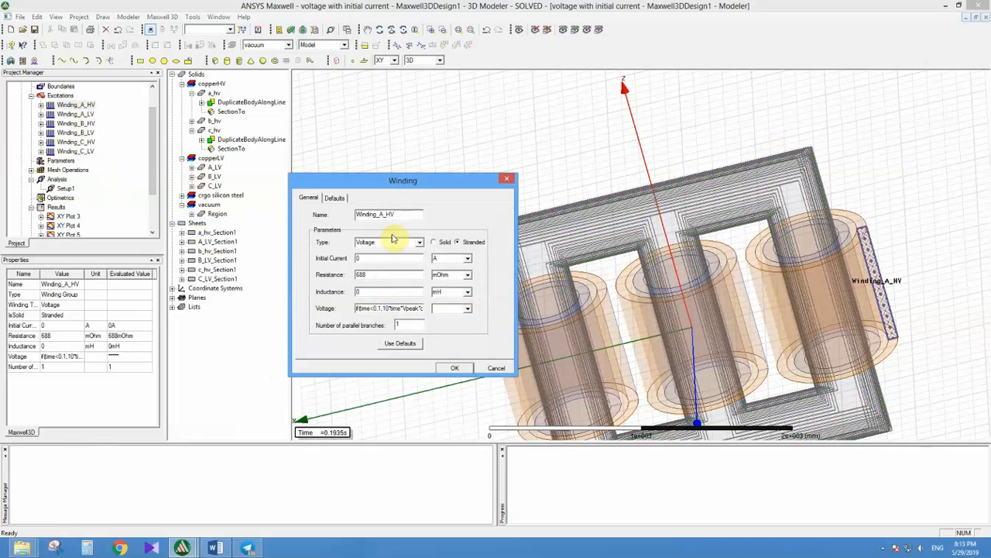
left_click(419, 242)
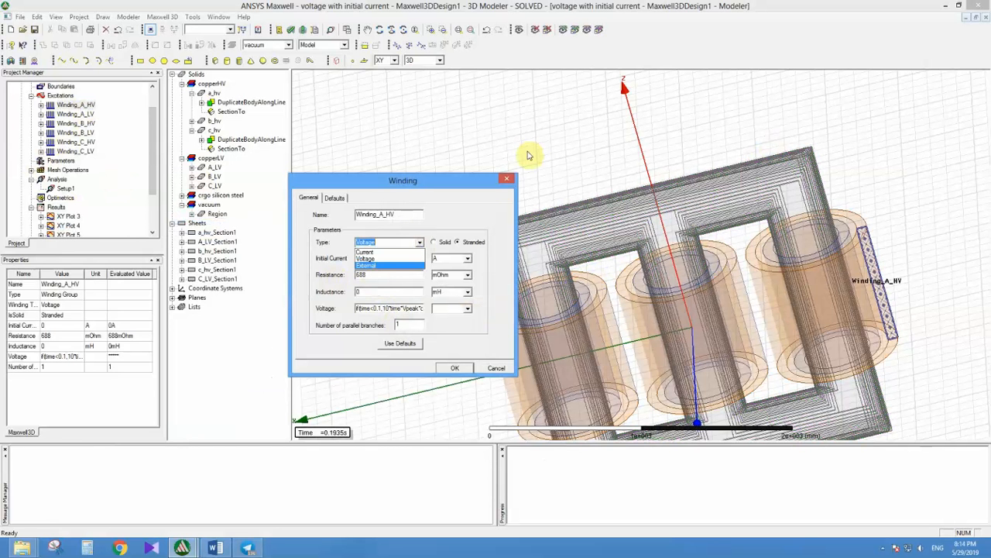
left_click(504, 181)
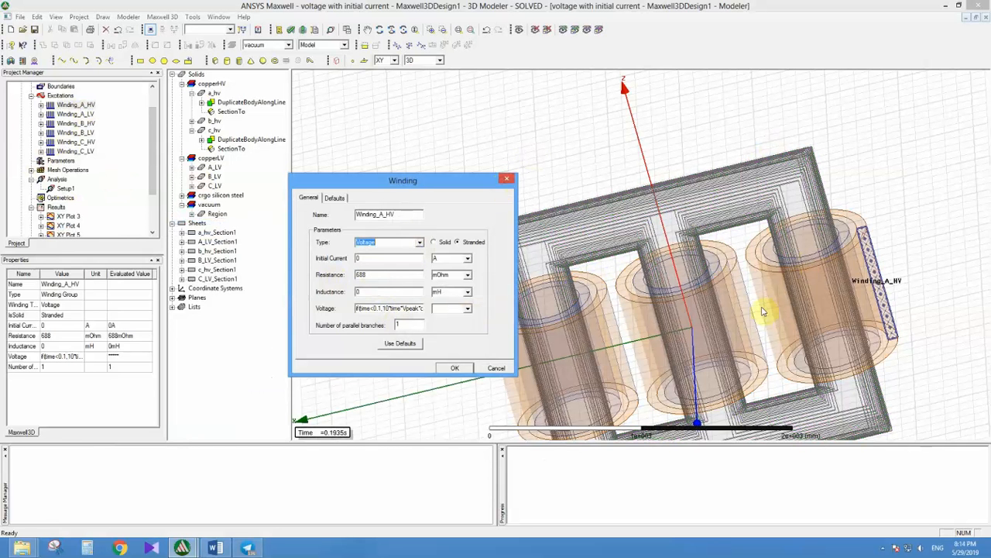
left_click(507, 179)
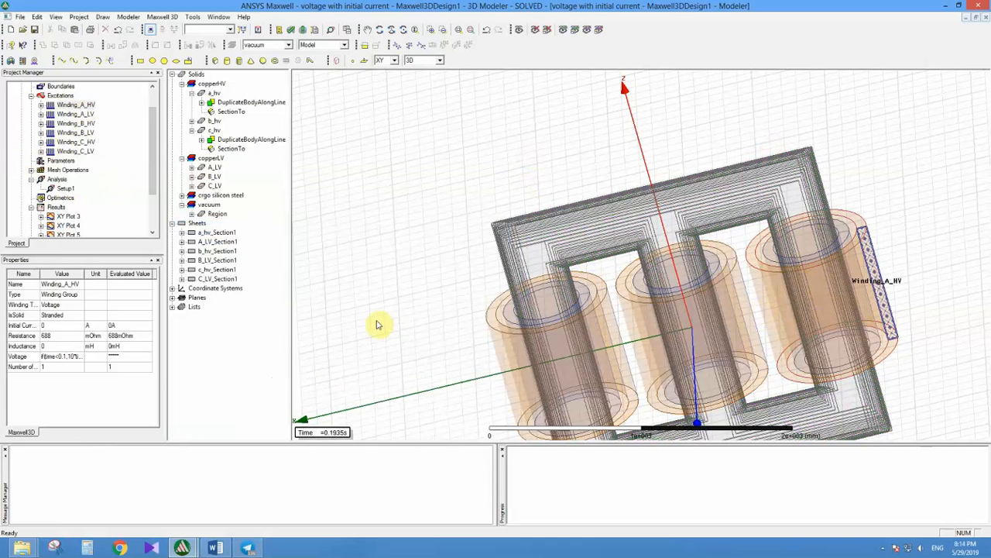
Step: Begin another transient report to show StrandedLoss among the loss quantities, and dismiss it without creating a plot
scroll(155, 162, "down", 2)
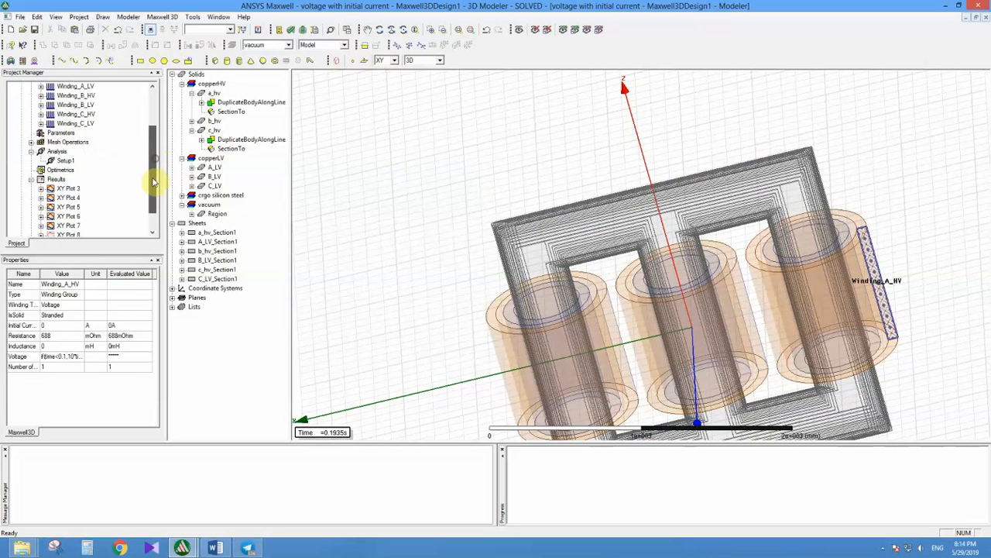
right_click(56, 160)
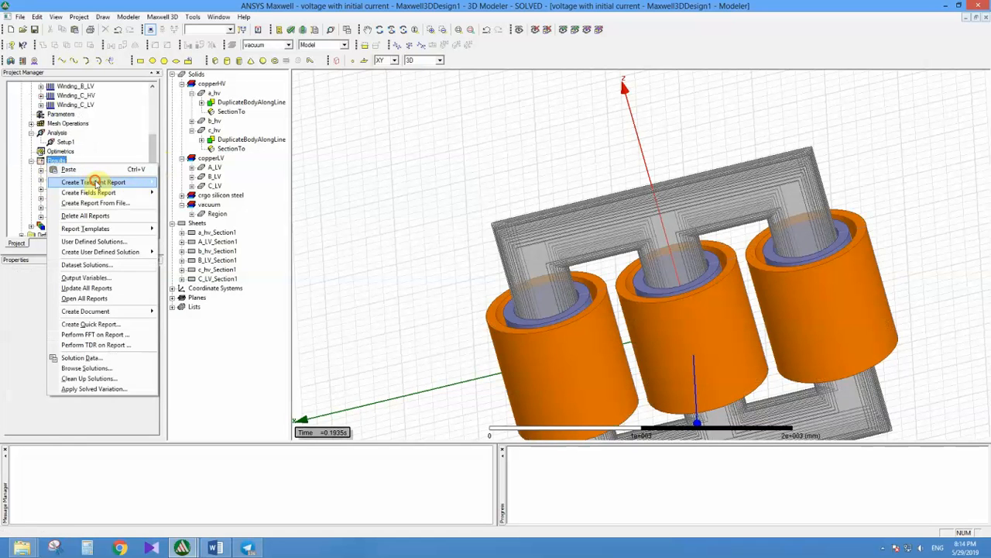
mouse_move(147, 183)
left_click(178, 190)
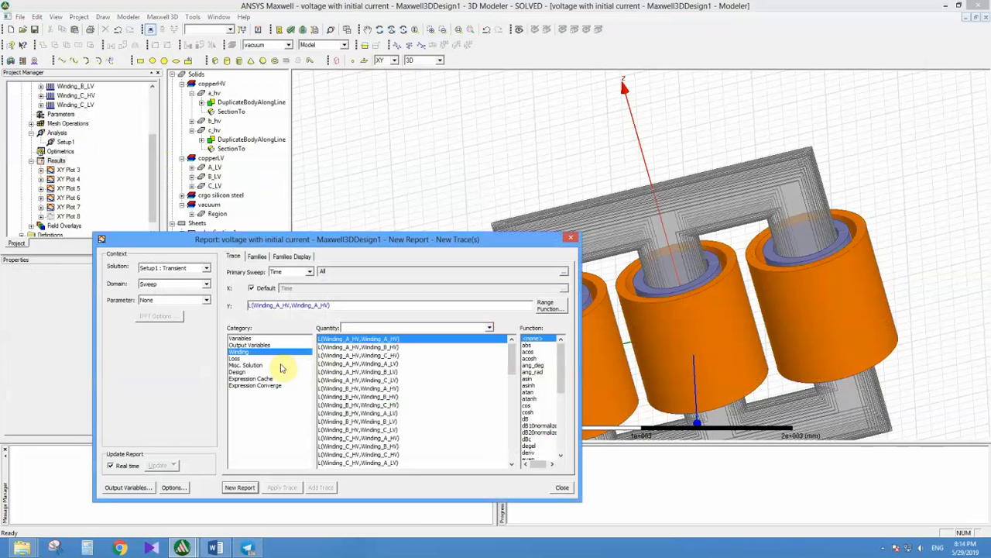
left_click(240, 358)
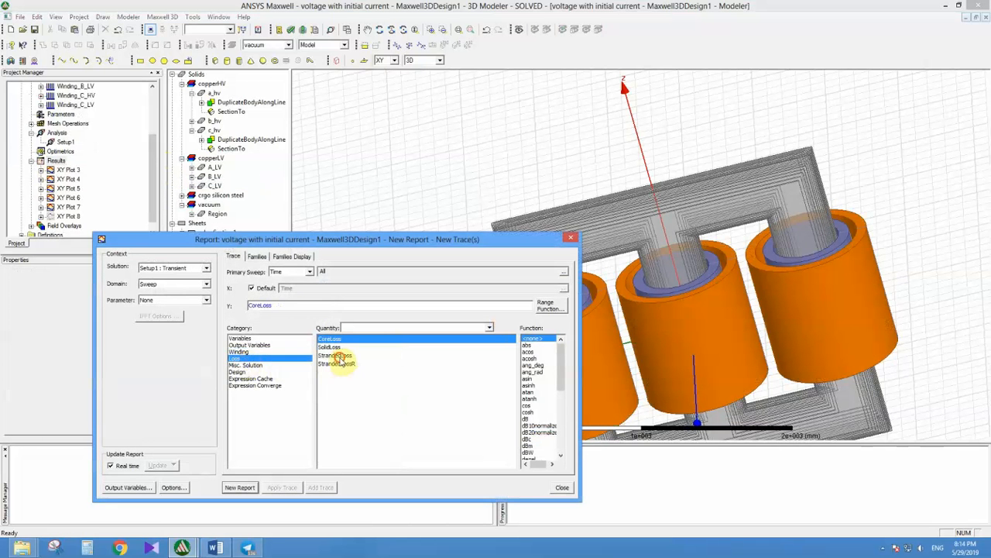
left_click(340, 356)
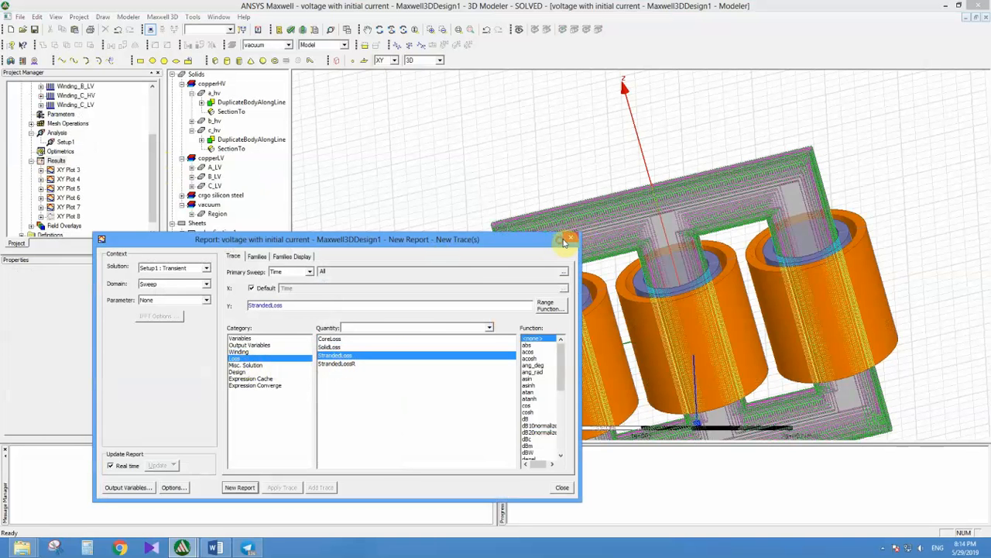
left_click(570, 239)
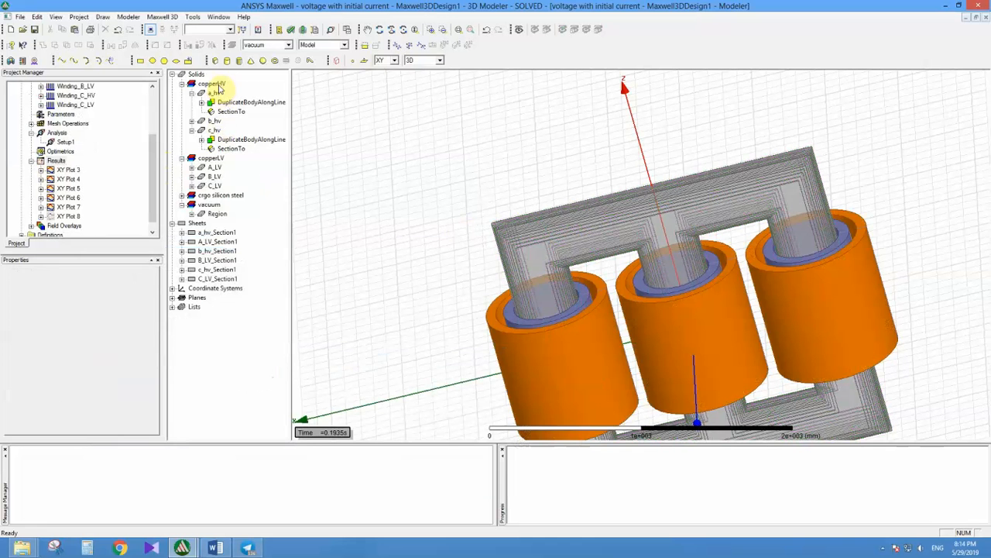
Step: Open the copperHV material definition for viewing and examine the scaling factor in its bulk conductivity expression
right_click(217, 85)
left_click(234, 128)
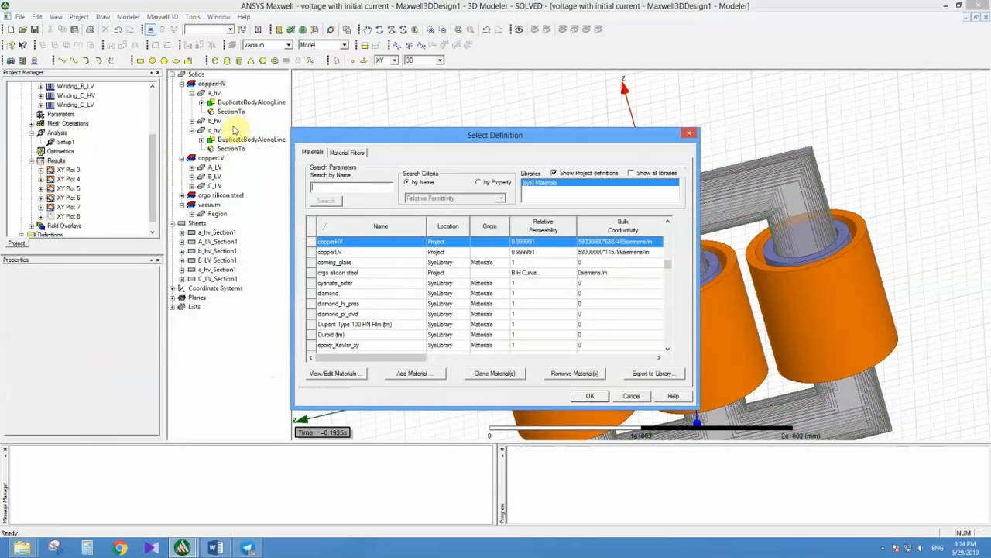
left_click(329, 373)
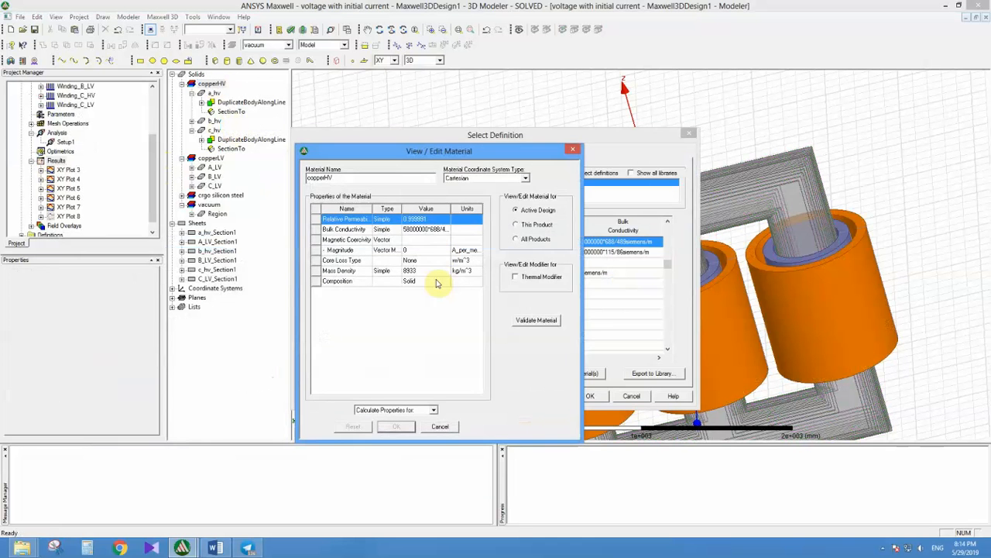
left_click(434, 229)
left_click(434, 229)
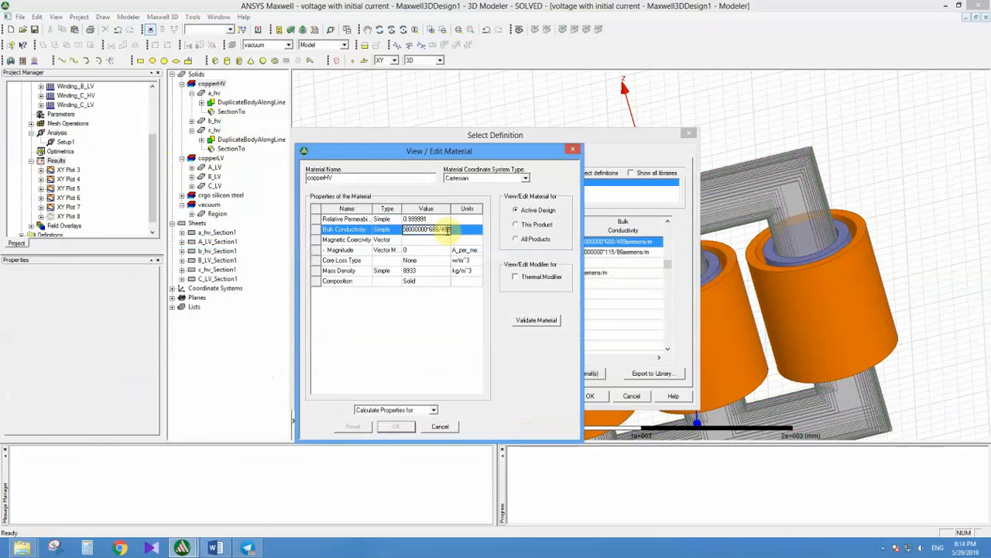
left_click_drag(462, 231, 429, 234)
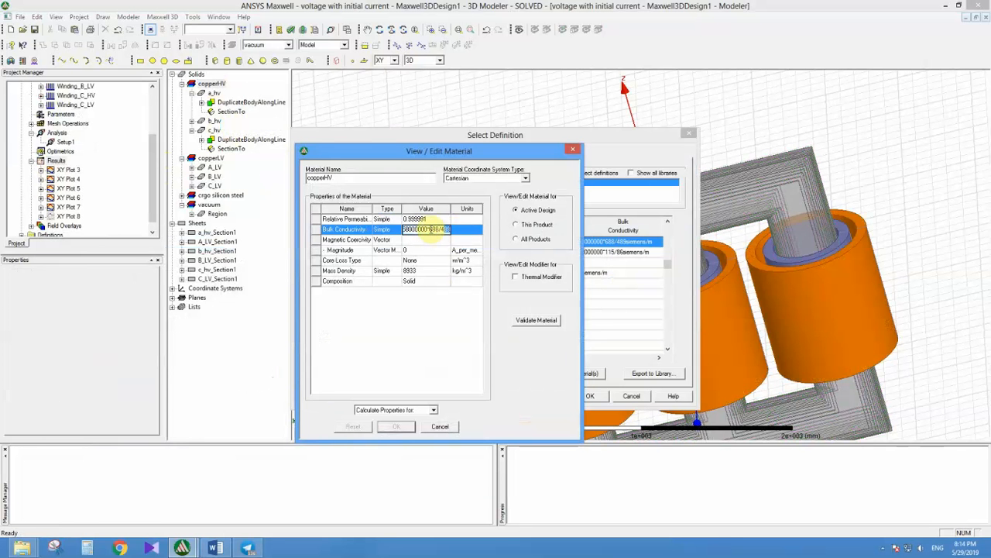
left_click(446, 282)
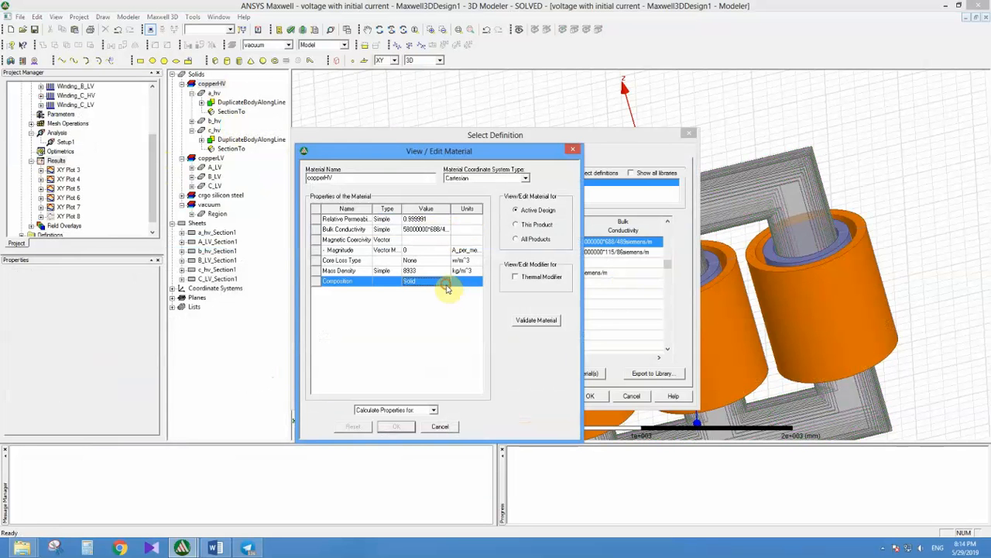
left_click(468, 351)
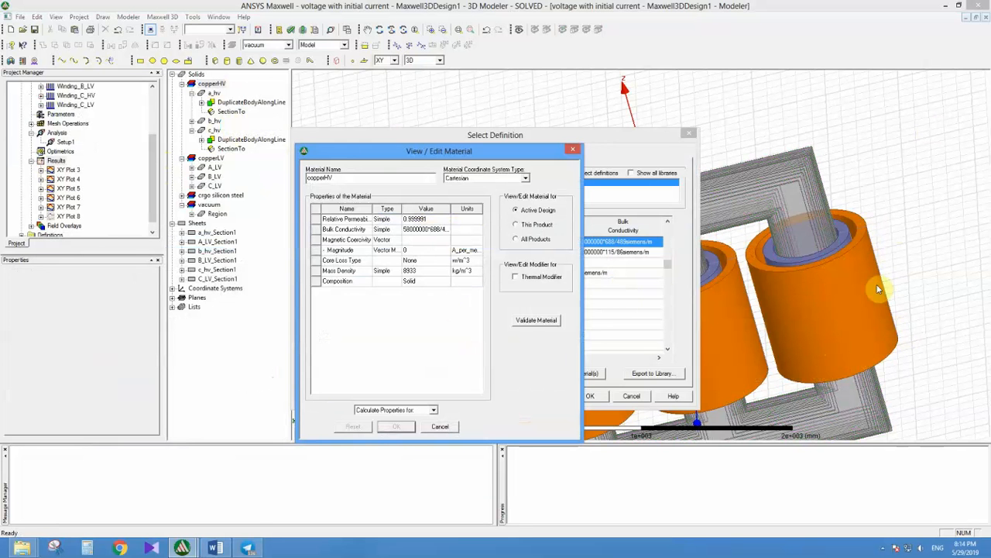
Step: Highlight the resistance ratio in copperHV's bulk conductivity once more and close the material properties
left_click(426, 229)
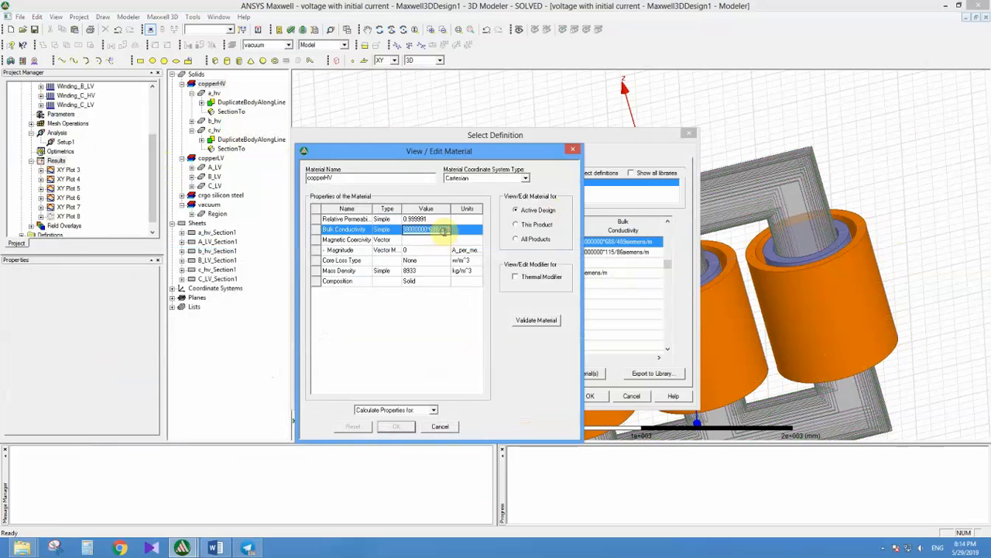
left_click(441, 230)
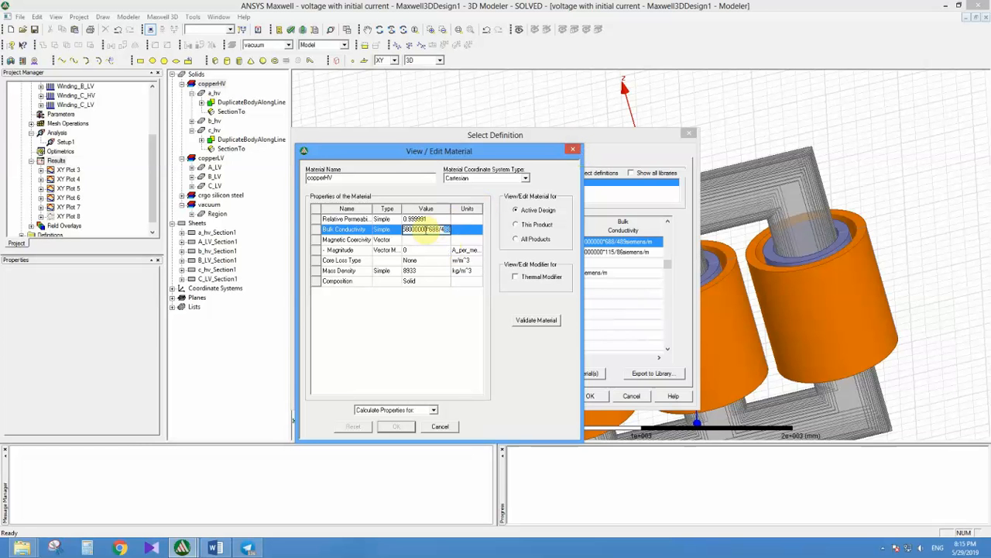
left_click_drag(425, 230, 447, 227)
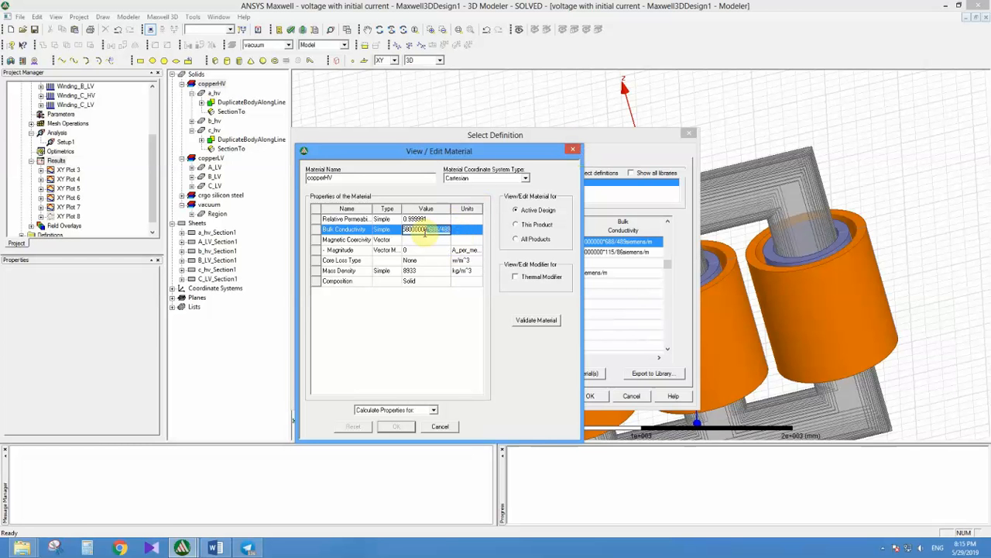
left_click(573, 151)
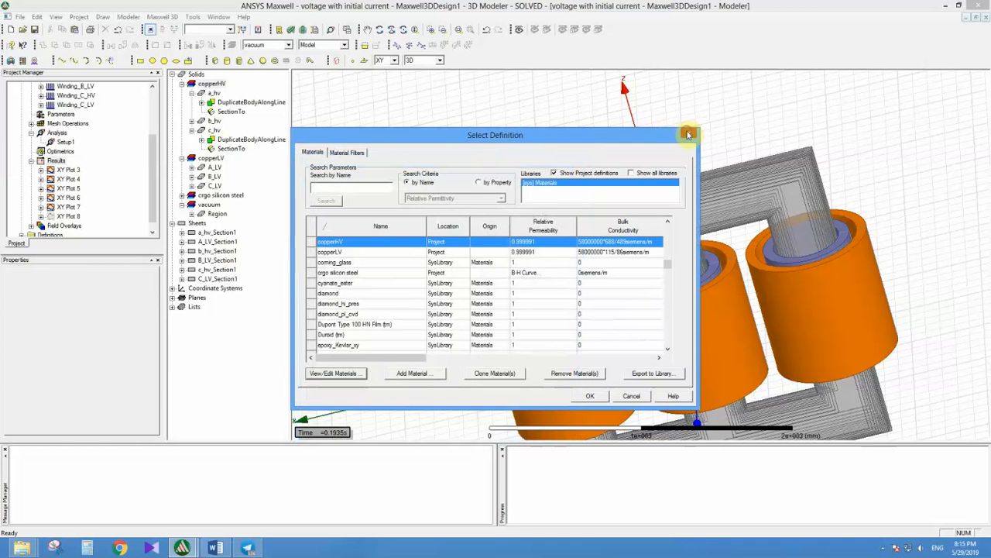
Step: Open the copperLV material definition, examine the resistance ratio in its bulk conductivity expression, and close the material windows
left_click(689, 133)
left_click(182, 82)
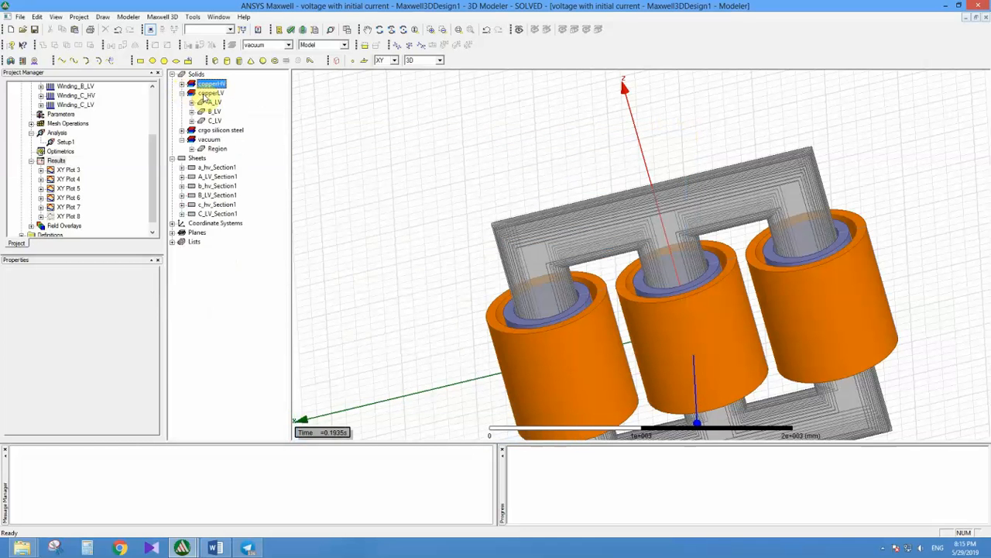
left_click(209, 93)
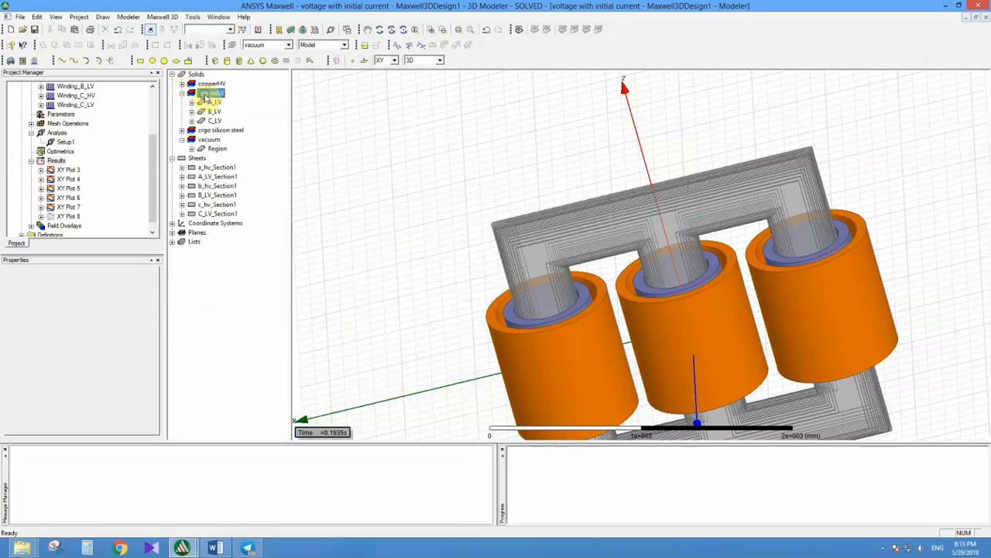
right_click(209, 93)
left_click(223, 133)
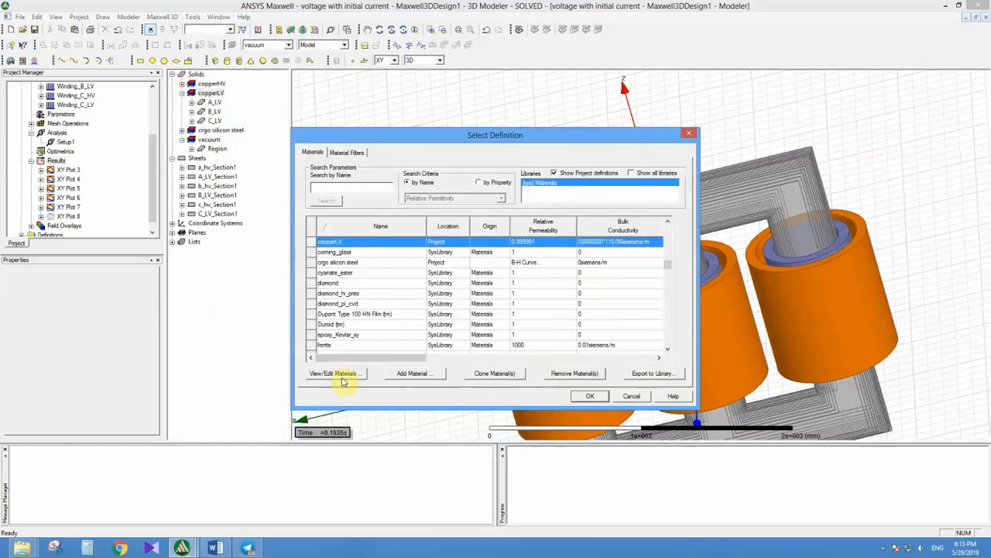
left_click(341, 371)
left_click(417, 230)
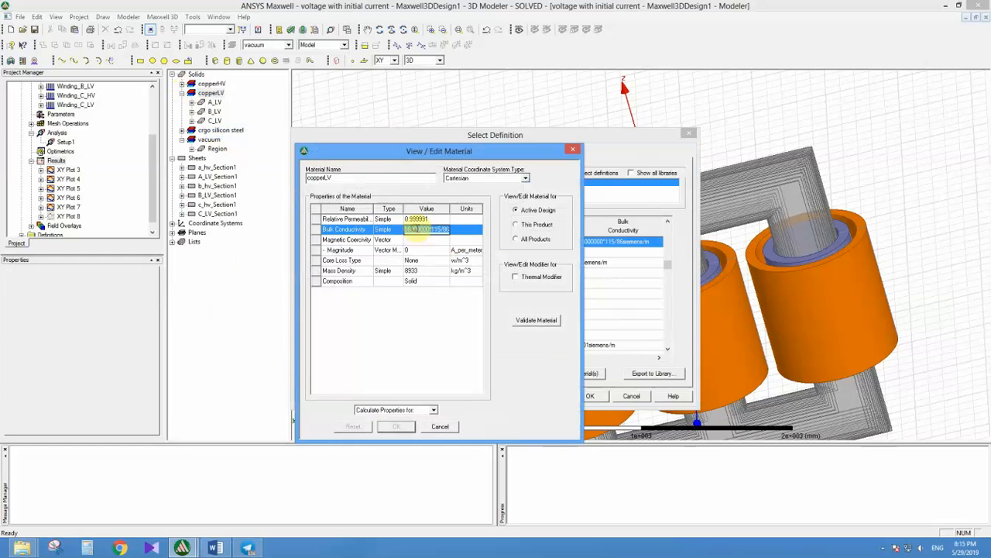
left_click_drag(434, 228, 462, 229)
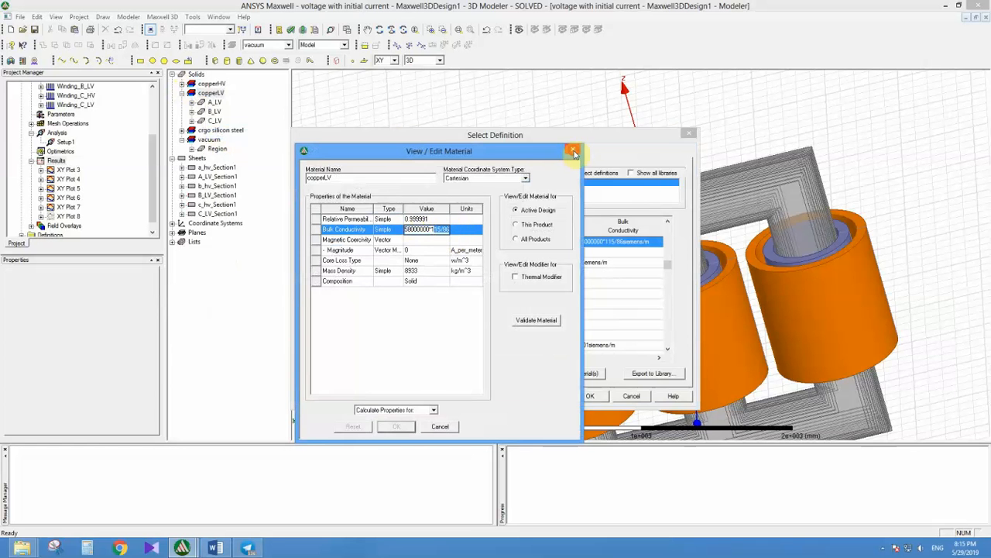
left_click(573, 148)
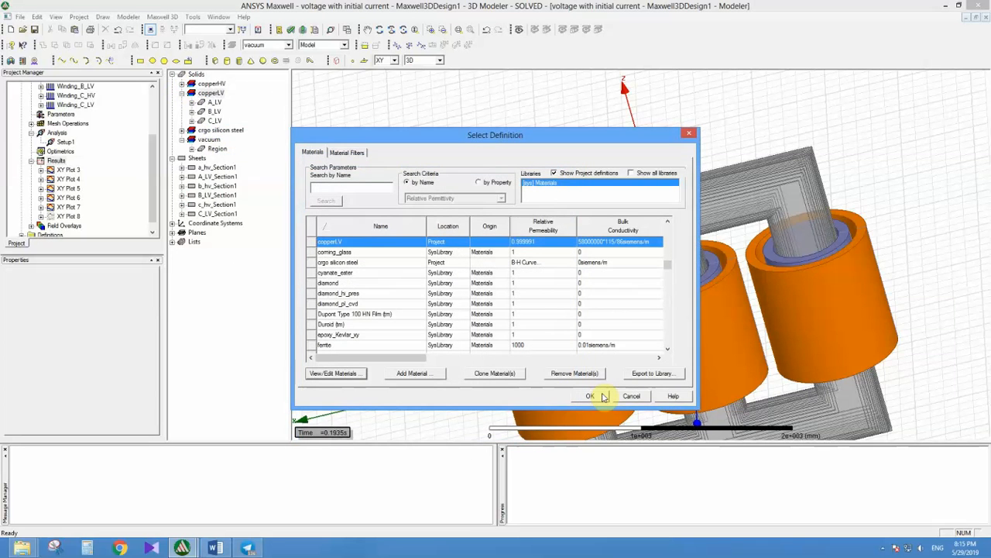
left_click(600, 397)
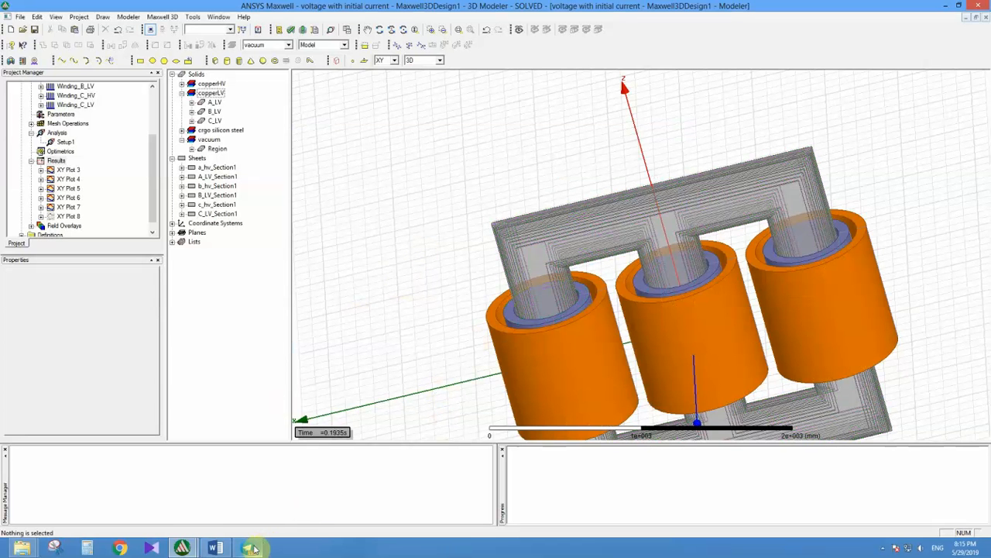
Step: Switch to the topic list in Word and highlight the "HV and LV excitation" item
mouse_move(253, 548)
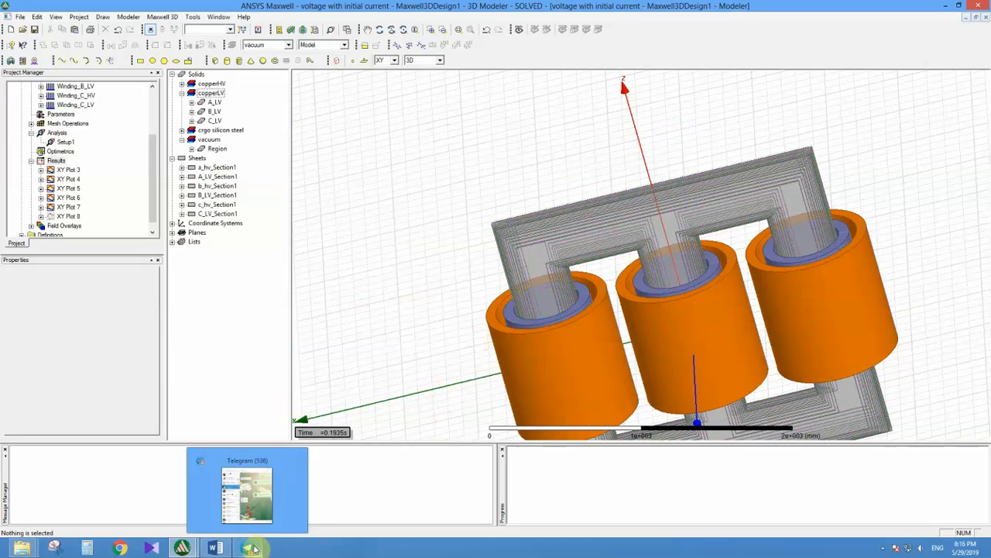
left_click(217, 548)
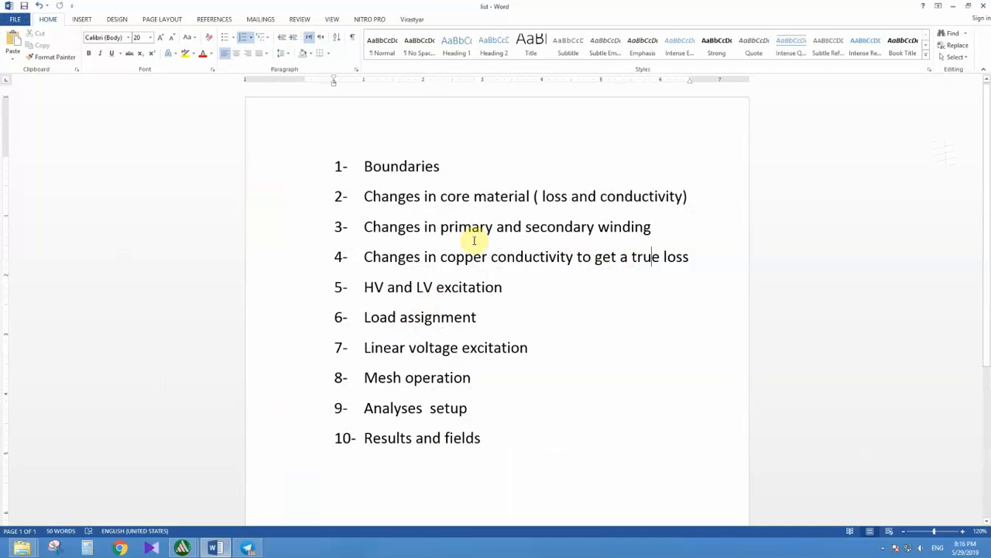
left_click_drag(365, 287, 459, 286)
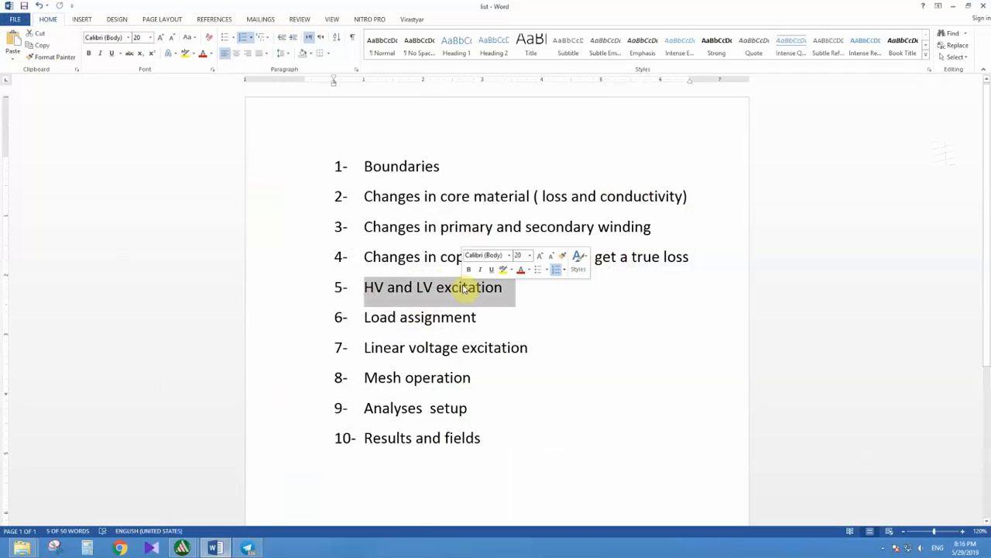
left_click(259, 542)
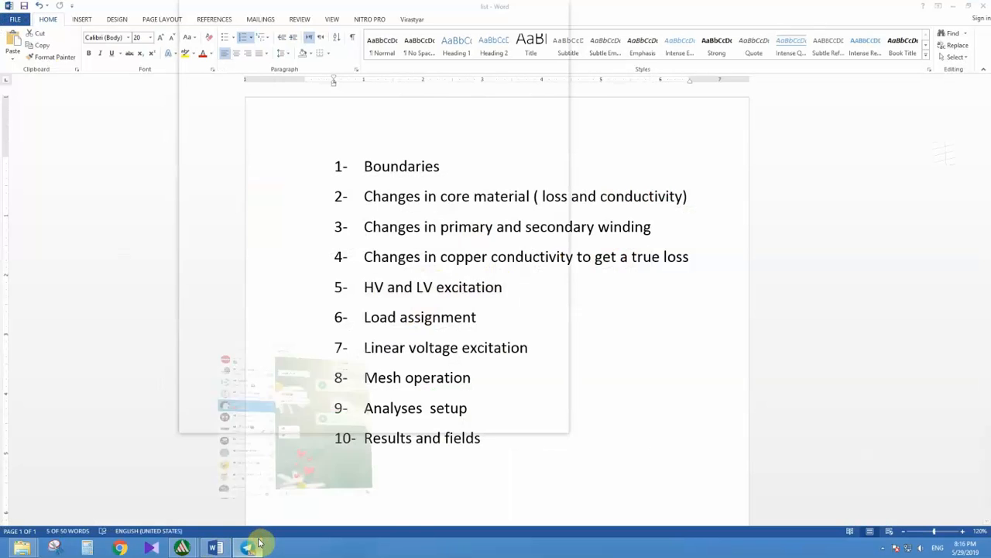
left_click(259, 542)
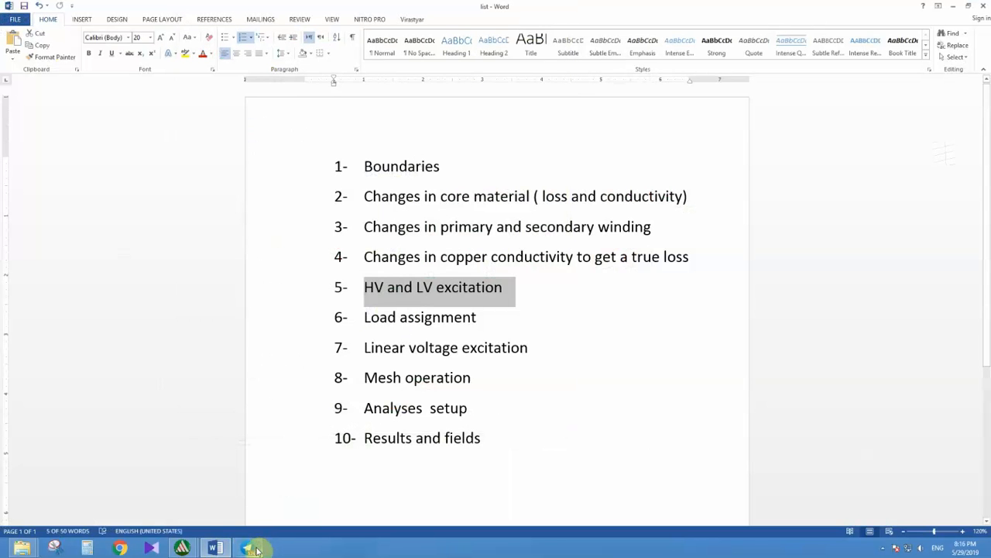
Step: Return to the "voltage with initial current" project in ANSYS Maxwell, review the Winding_A_HV excitation settings, and close them
left_click(184, 548)
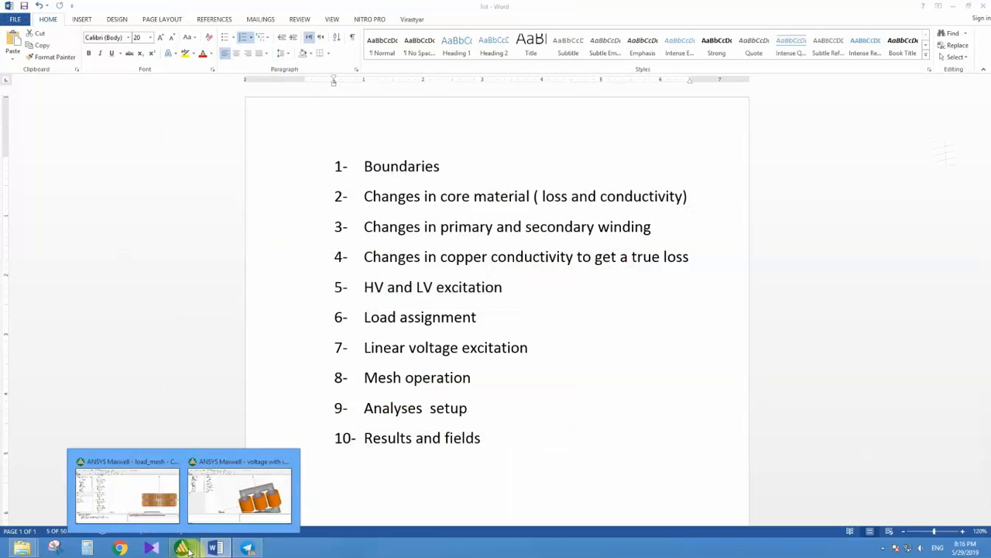
left_click(225, 510)
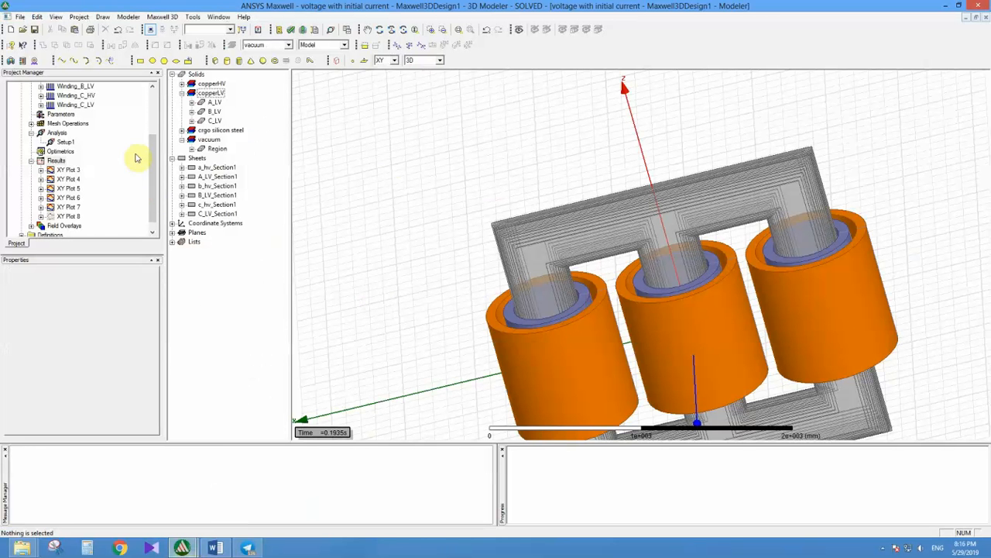
left_click_drag(153, 162, 155, 125)
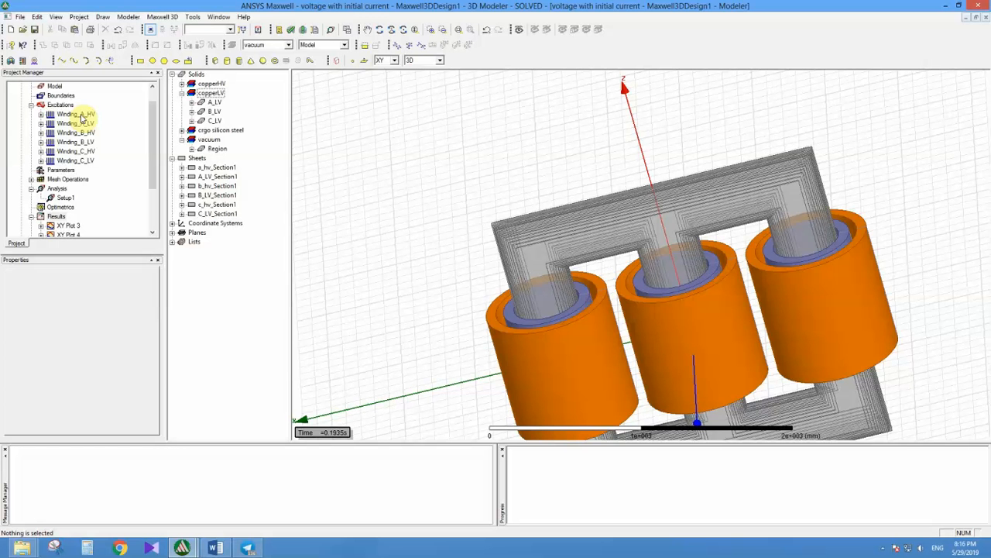
double_click(80, 117)
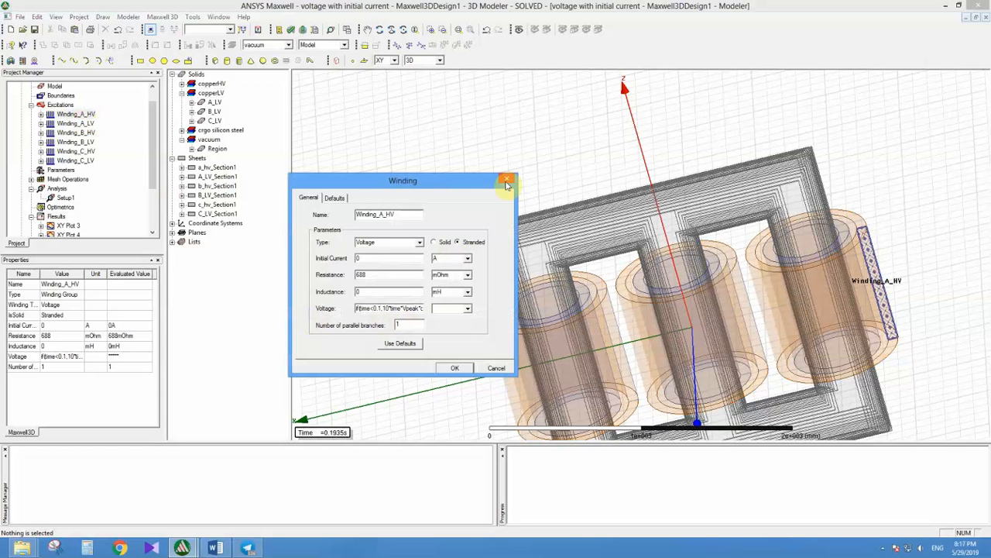
left_click(507, 183)
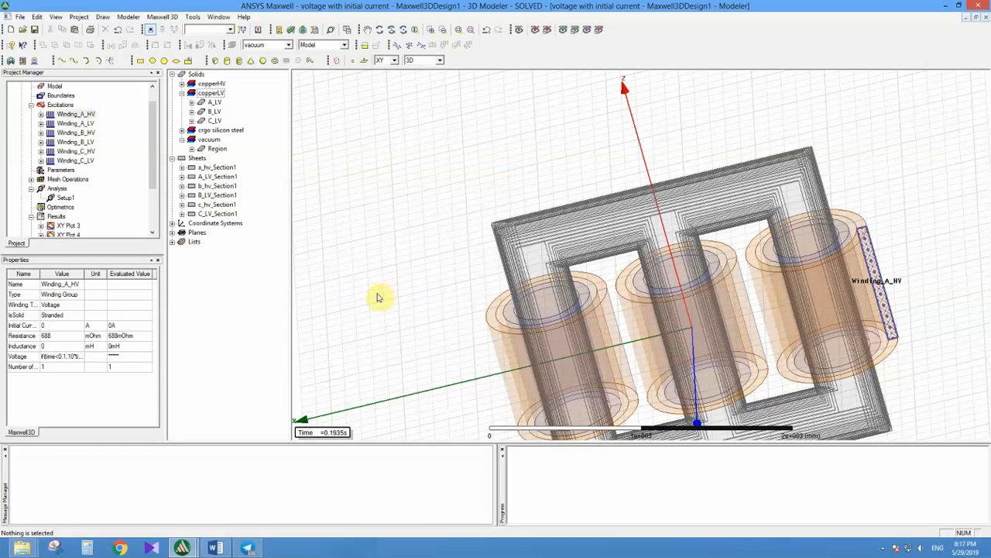
Step: Reopen the Winding_A_HV settings, highlight the resistance value, and close them without changes
double_click(86, 114)
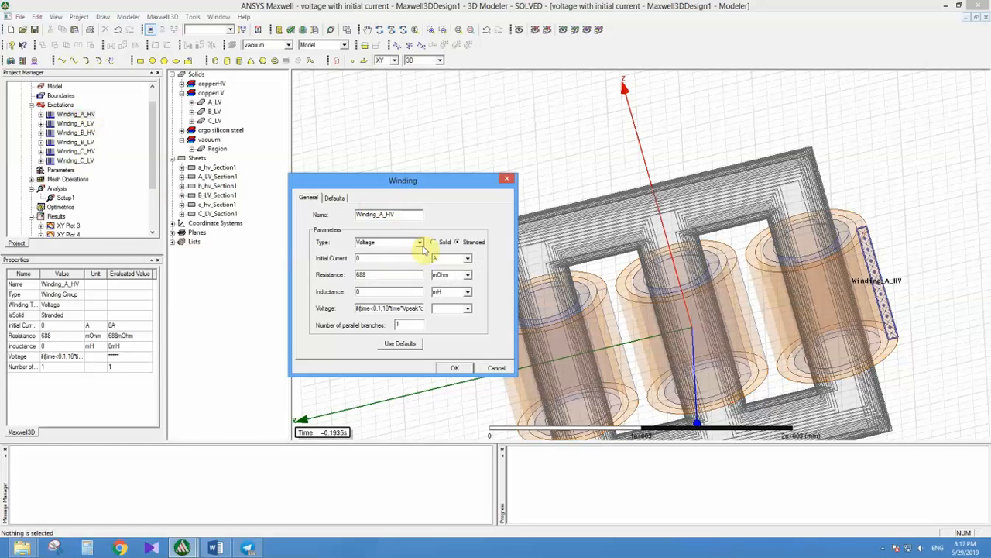
double_click(373, 274)
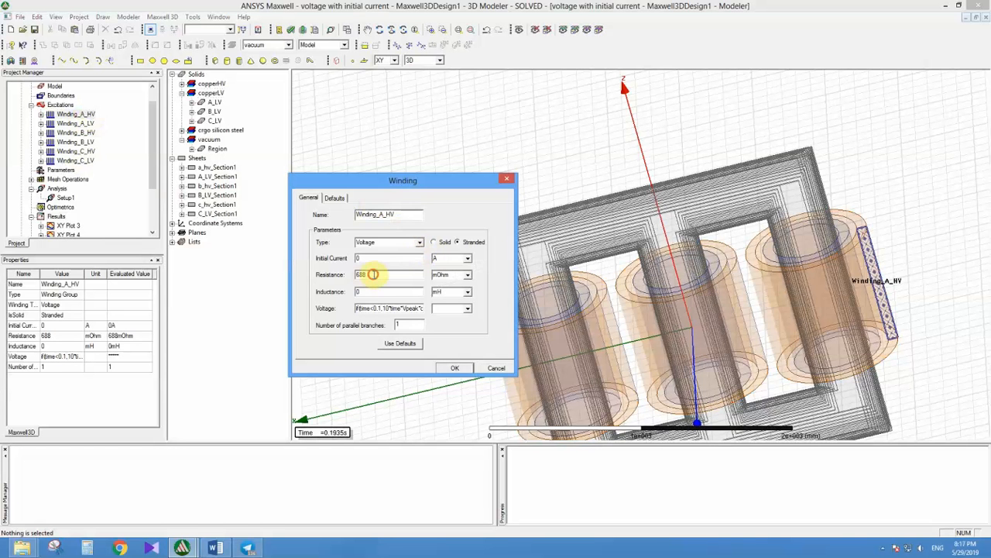
double_click(372, 275)
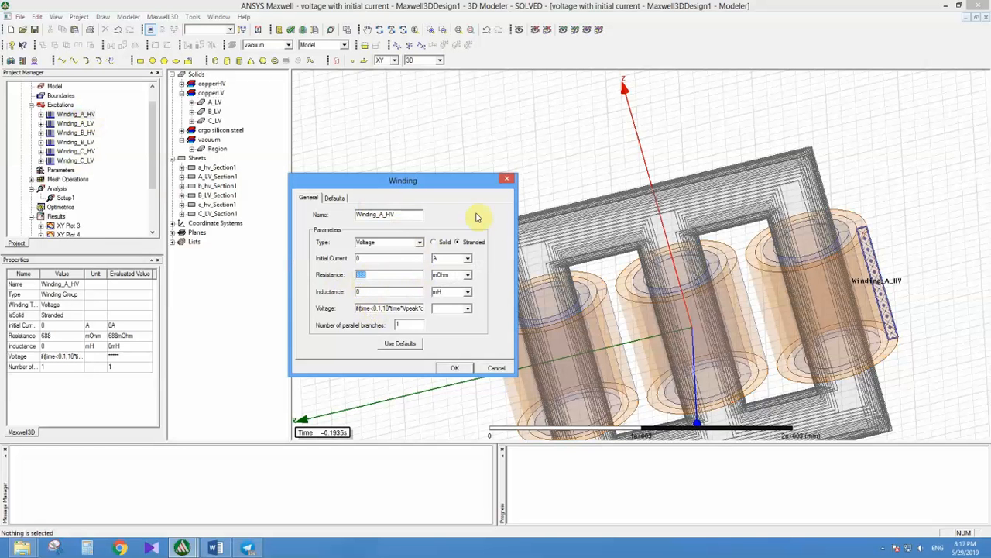
left_click(507, 179)
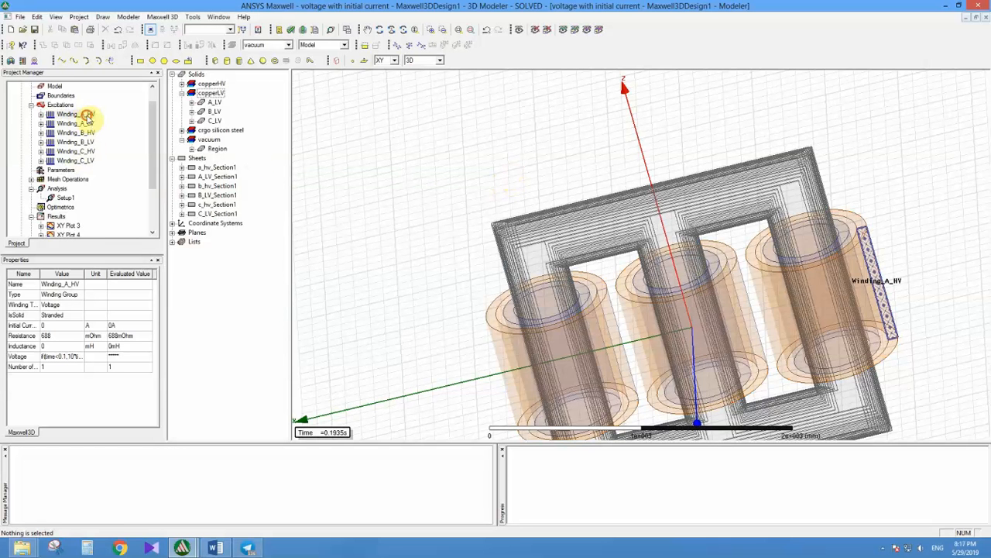
Step: Copy the full voltage expression from the Winding_A_HV properties and close the winding settings
left_click(85, 114)
right_click(89, 118)
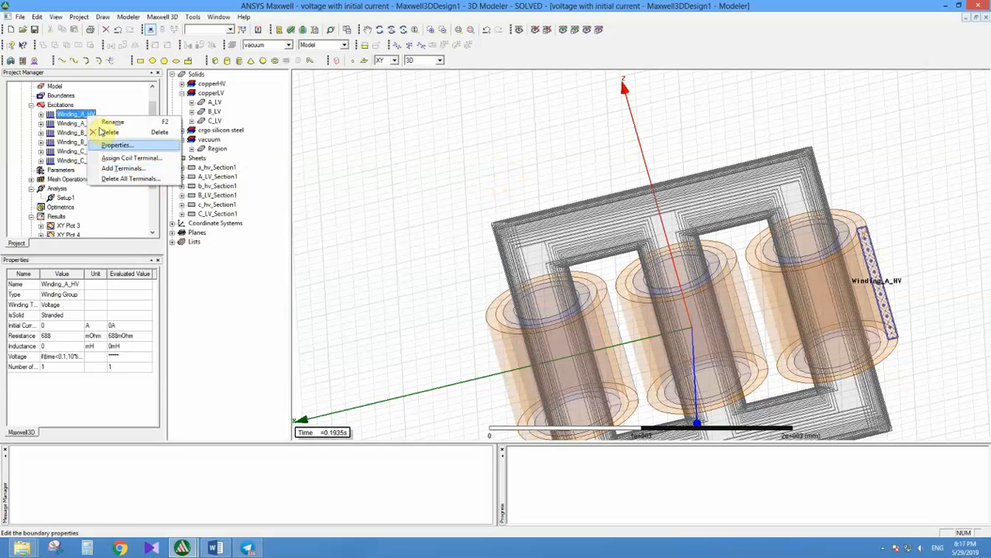
left_click(117, 145)
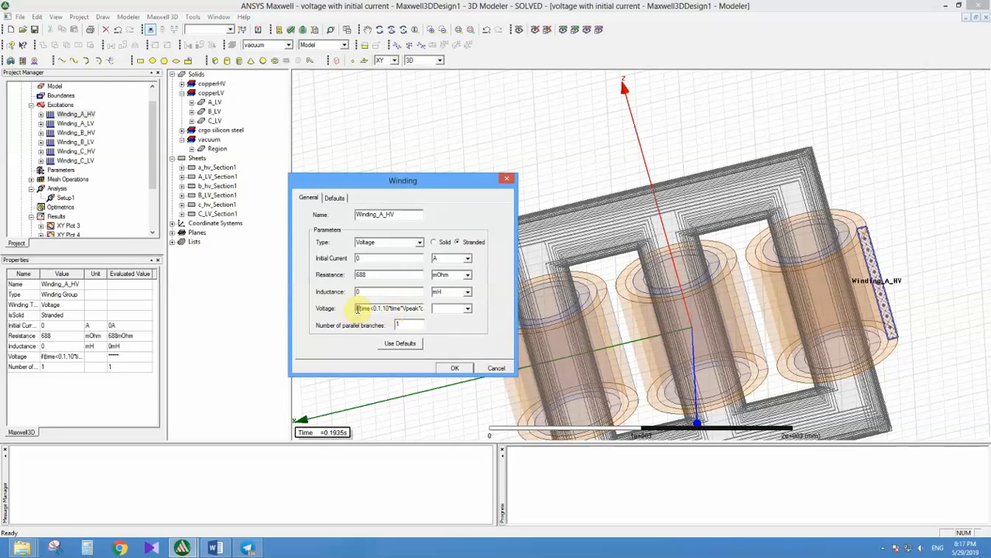
left_click_drag(358, 308, 448, 309)
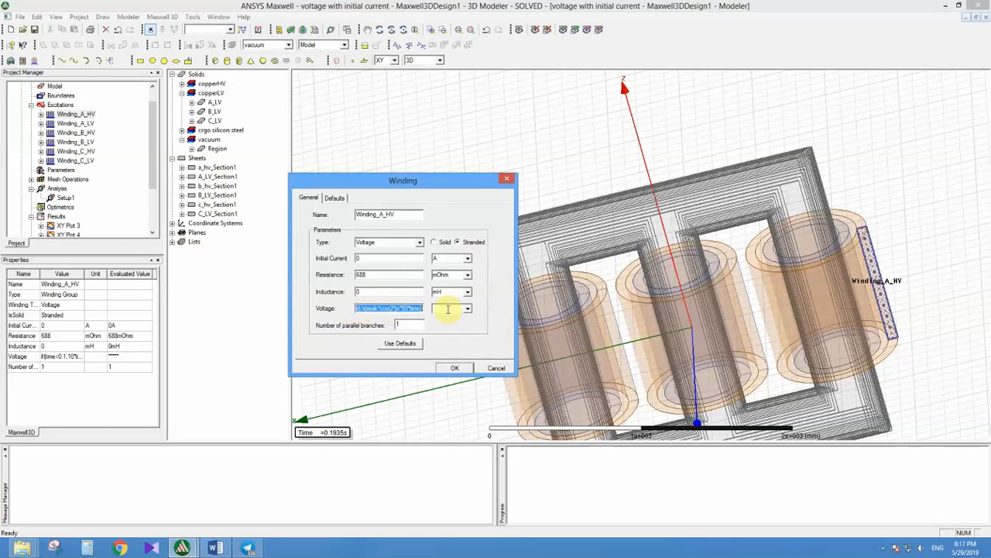
right_click(420, 311)
left_click(443, 342)
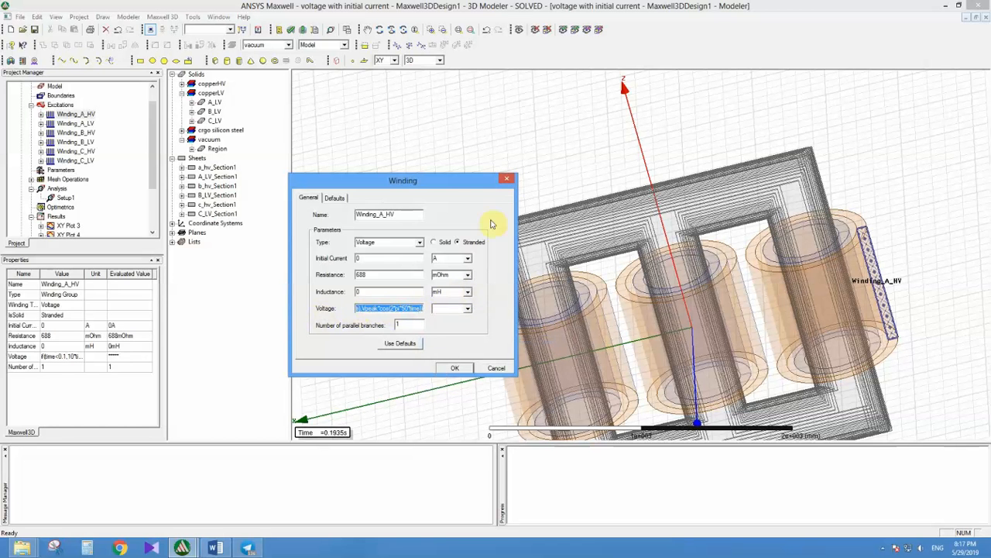
left_click(507, 181)
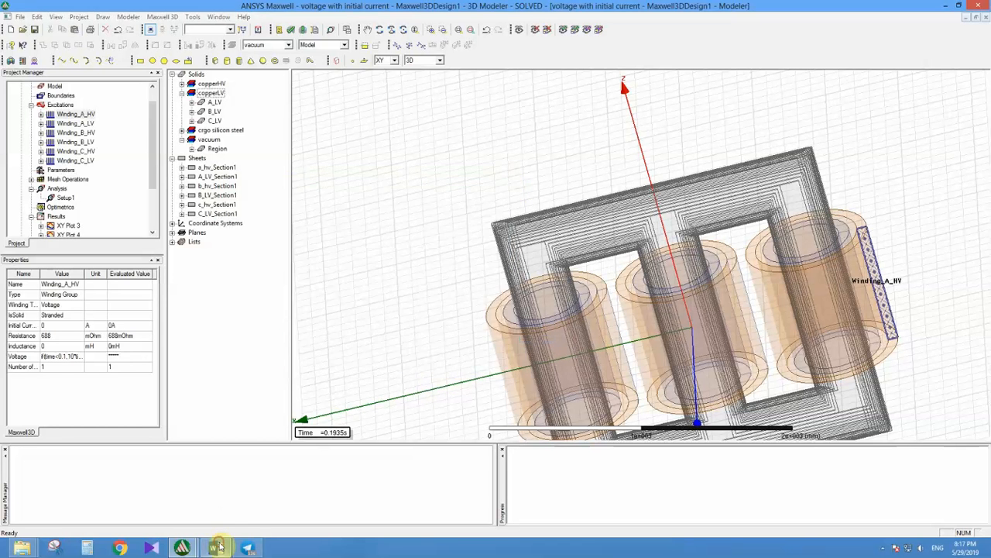
Step: Paste the copied voltage expression into the Word document on a new unnumbered line below "Results and fields"
left_click(216, 548)
left_click(496, 437)
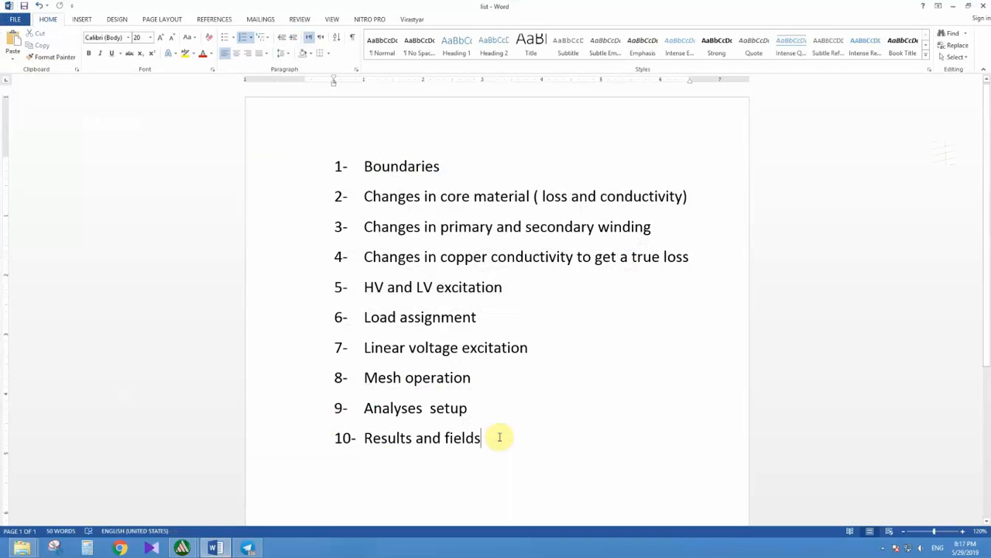
key("Return")
key("BackSpace")
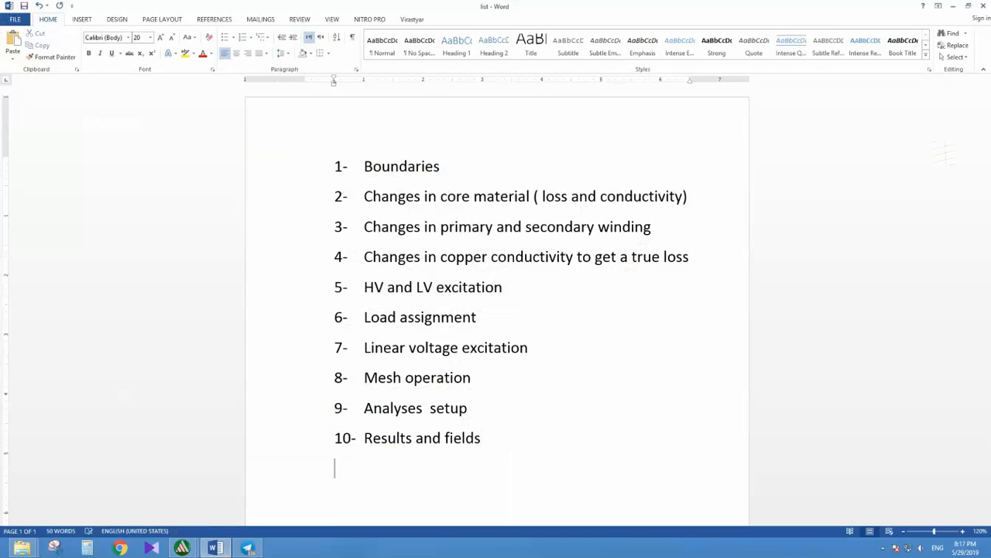
key("ctrl+v")
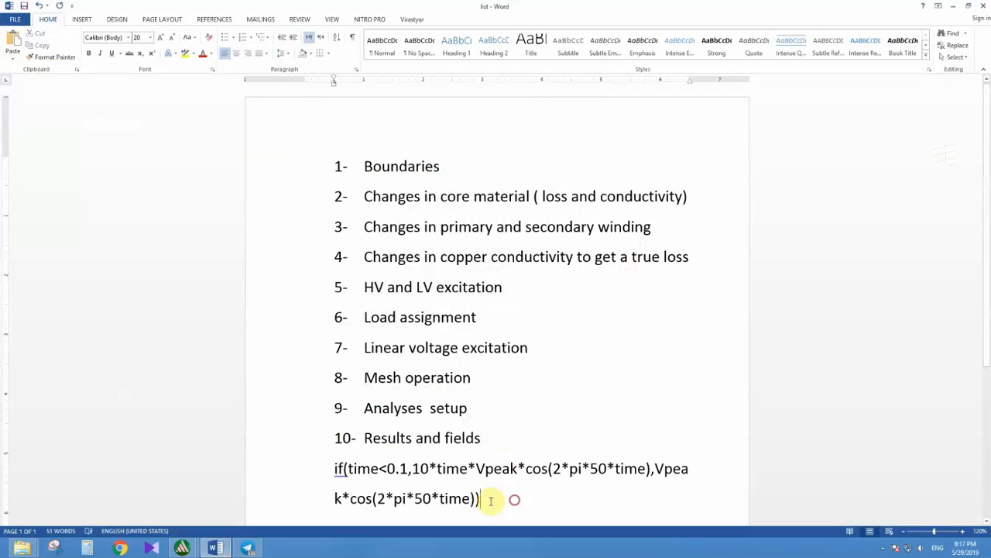
Step: Reduce the font size of the pasted voltage expression to 14
left_click_drag(513, 498, 335, 465)
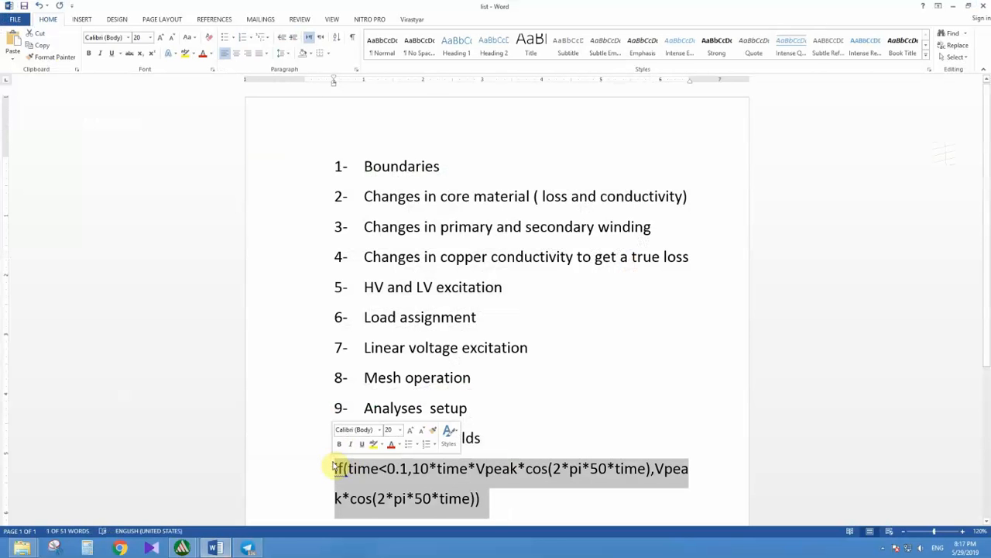
key("ctrl+shift+comma")
key("ctrl+shift+comma")
key("ctrl+shift+comma")
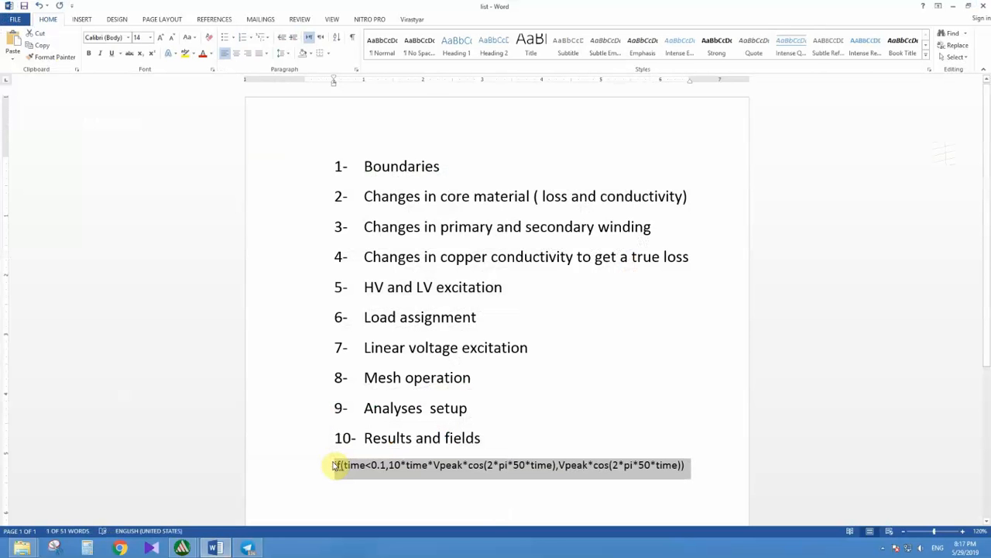
left_click(407, 489)
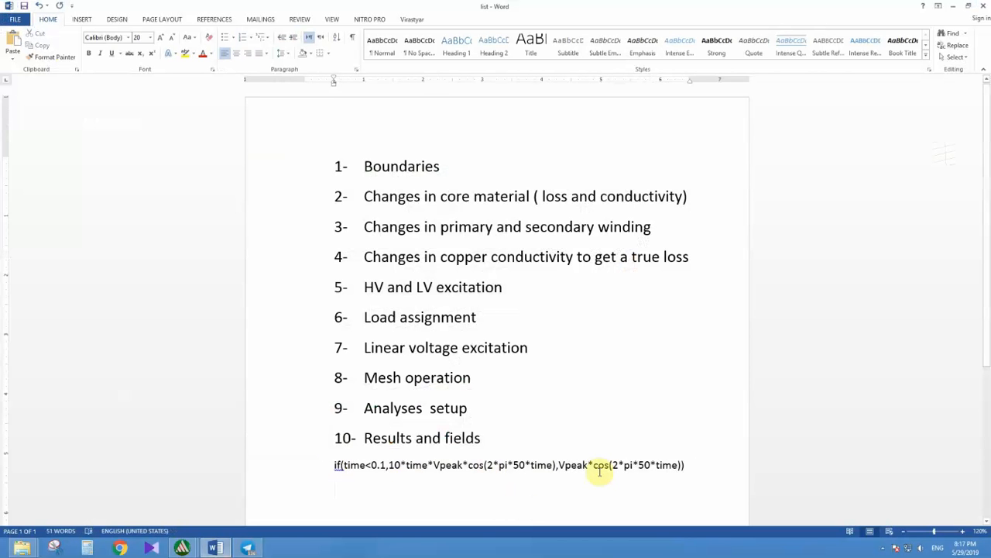
Step: Highlight Vpeak*cos(2*pi*50*time) in the last part of the pasted expression, and undo the last edit to the document
left_click_drag(561, 467, 682, 465)
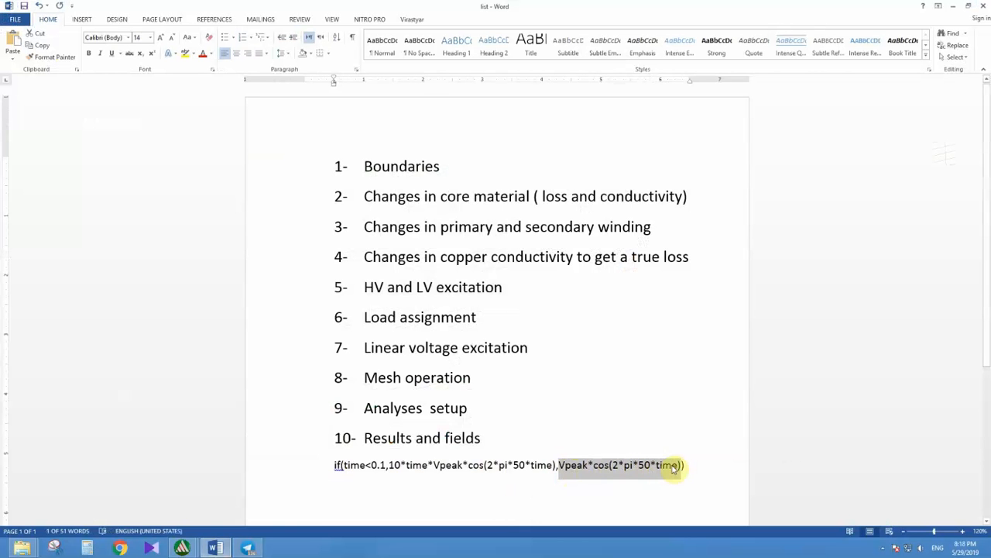
left_click_drag(559, 465, 675, 496)
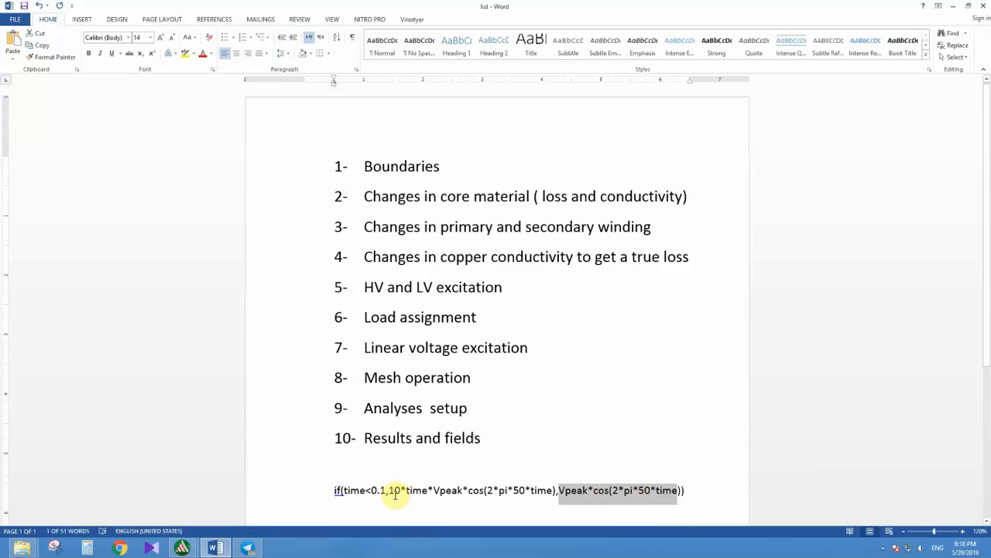
key("ctrl+z")
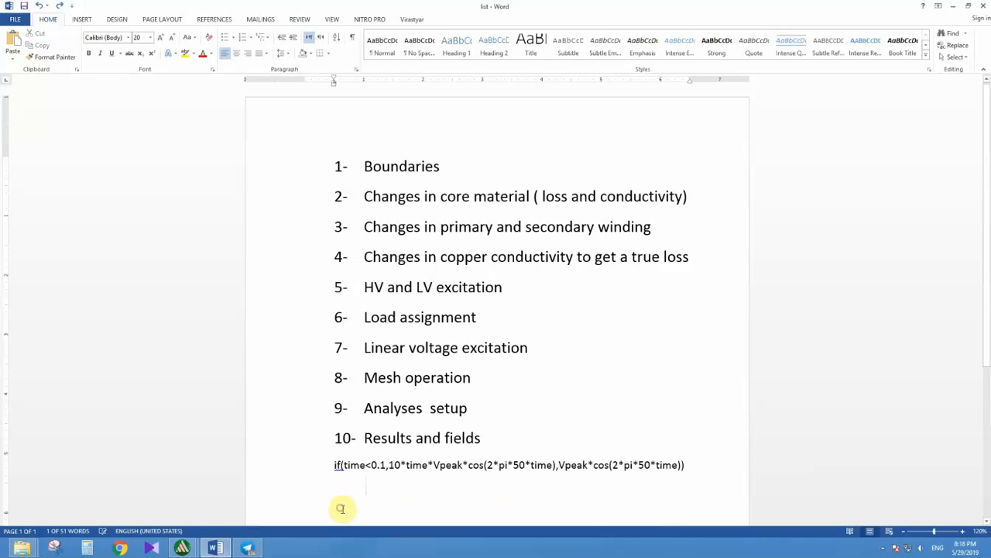
left_click(348, 488)
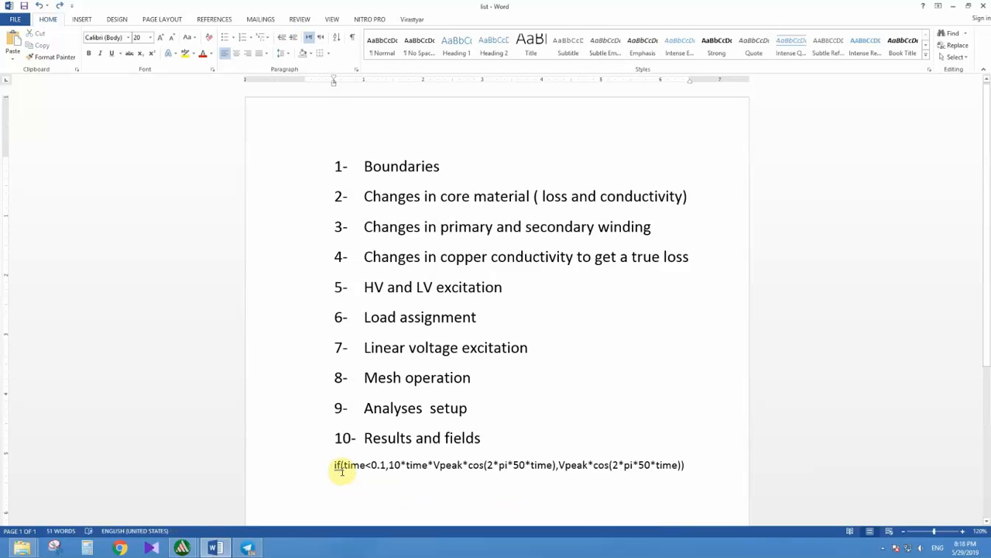
Step: Highlight the condition time<0.1, the ramped branch 10*time*Vpeak*cos(2*pi*50*time) and the final branch of the pasted voltage expression in turn
left_click_drag(335, 466, 339, 470)
left_click(345, 471)
left_click_drag(345, 466, 386, 481)
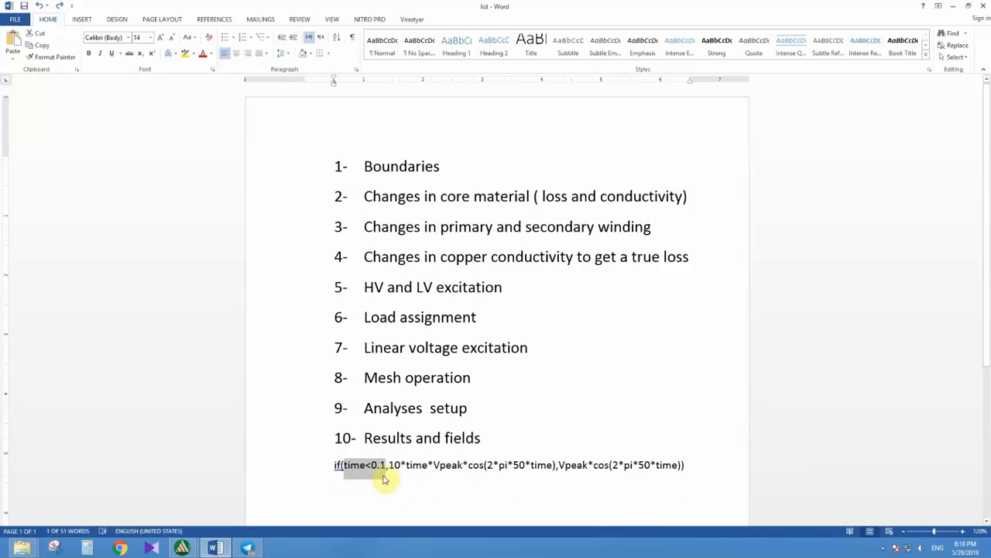
left_click_drag(389, 465, 555, 469)
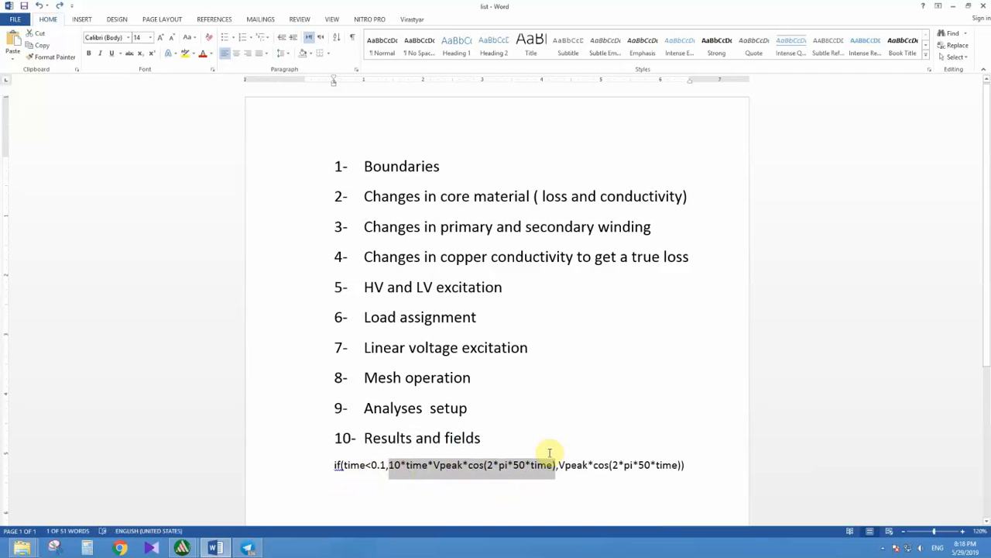
left_click_drag(560, 465, 681, 464)
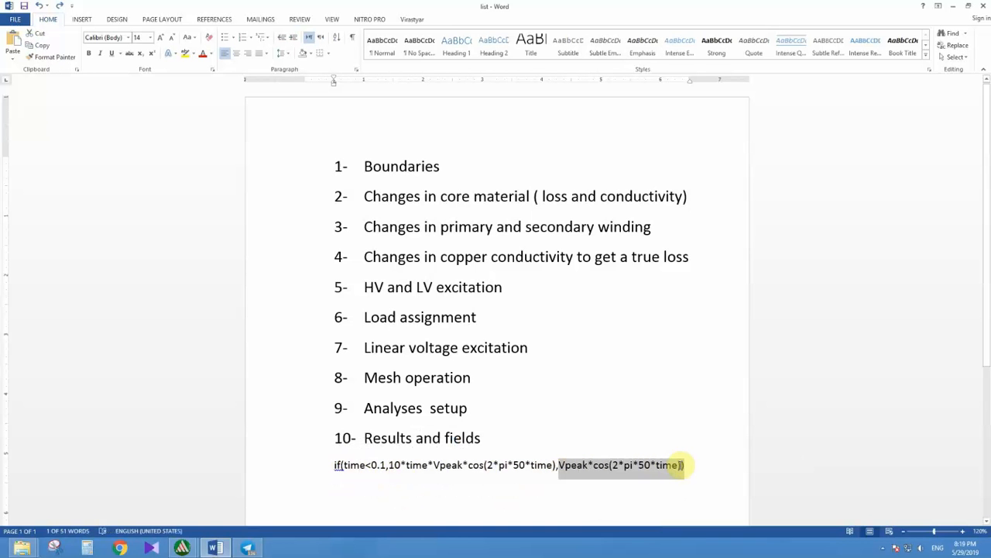
left_click(401, 465)
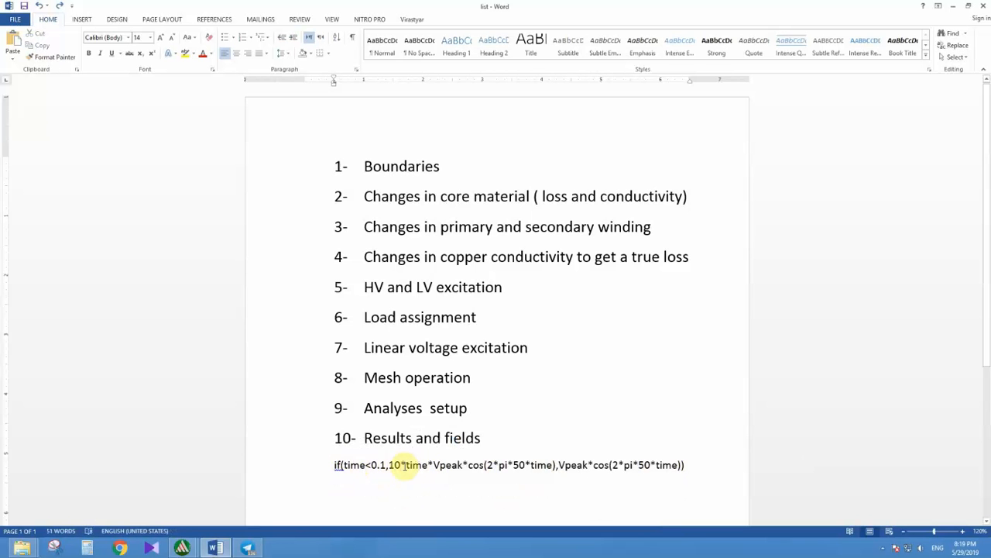
left_click_drag(402, 464, 671, 471)
left_click(612, 465)
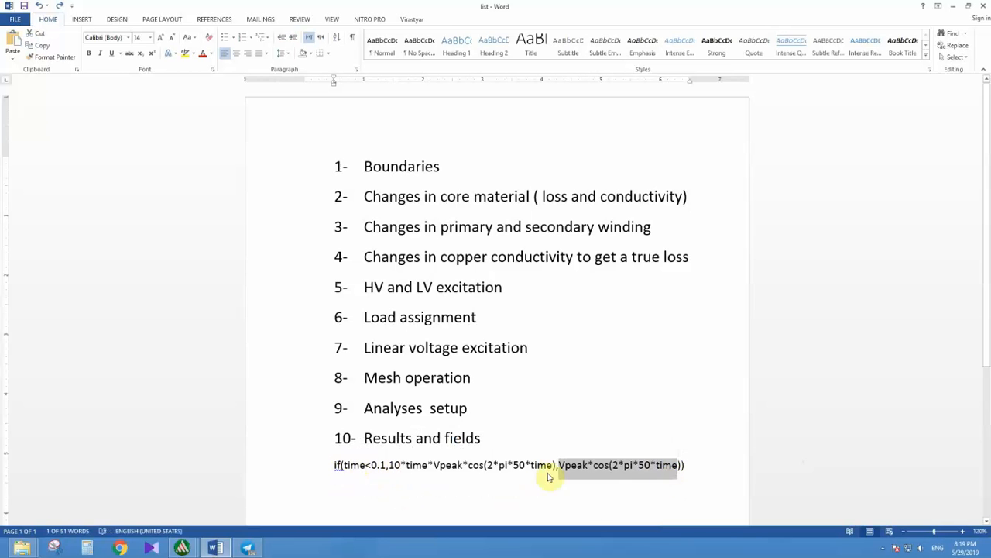
Step: Highlight the ramp factor 10*time and its multiplied term Vpeak*cos(2*pi*50*time) within the expression's first branch
left_click(417, 453)
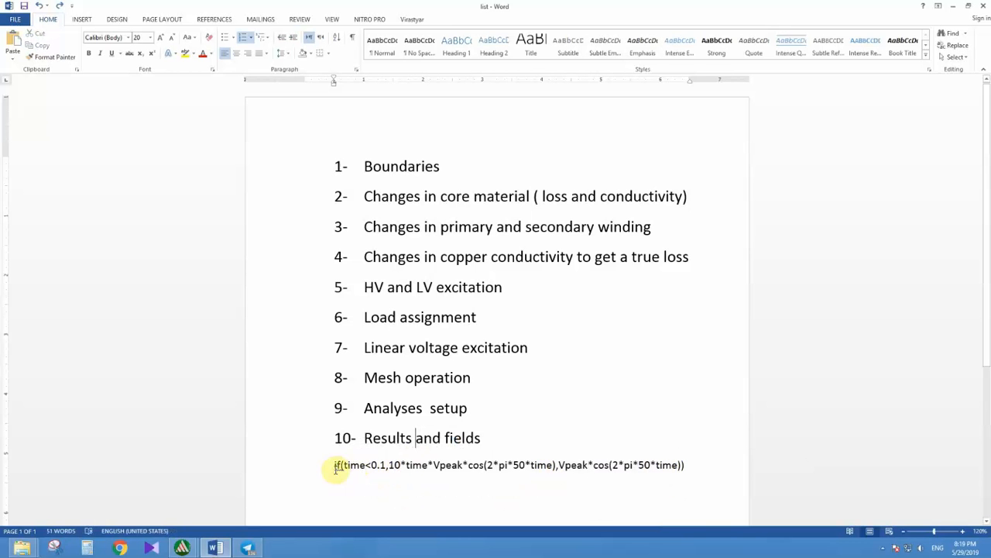
left_click(384, 466)
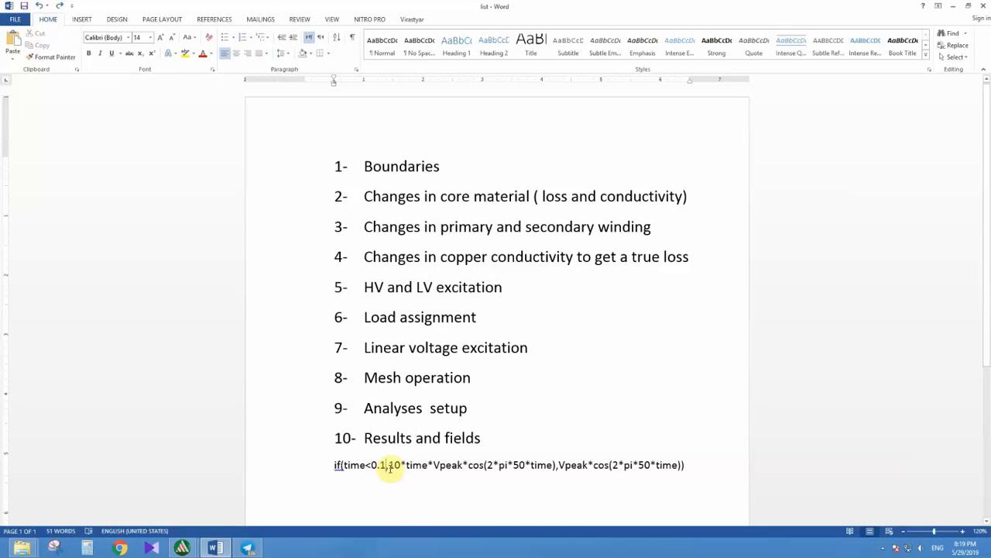
double_click(393, 466)
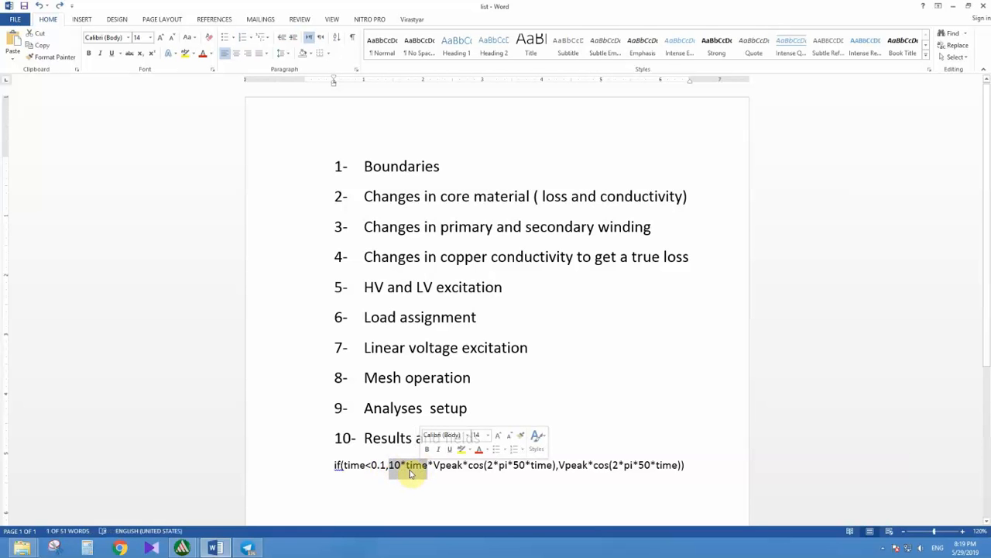
left_click_drag(433, 466, 553, 469)
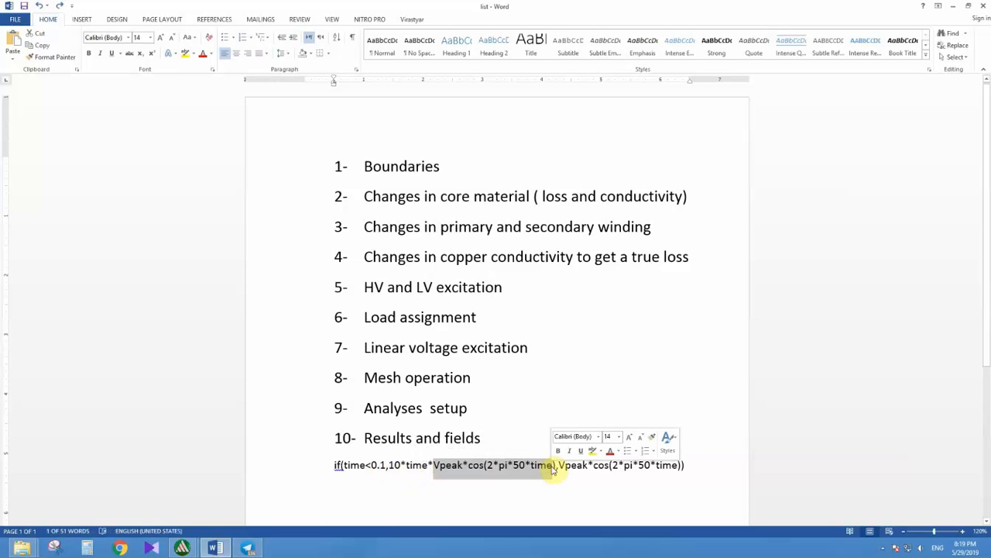
Step: Switch to ANSYS Maxwell and open the XY Plot 3 result to examine the LV winding currents over time
left_click(183, 548)
left_click(235, 508)
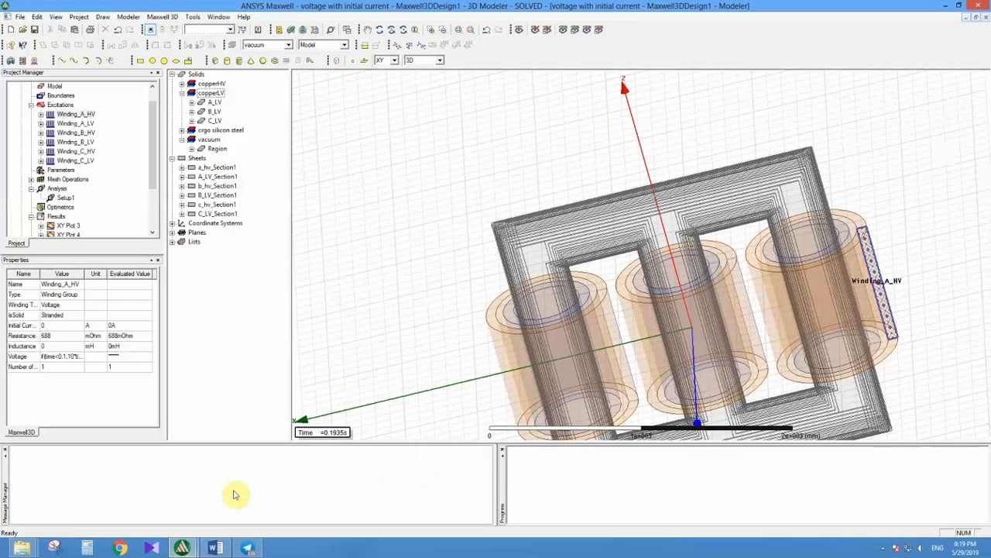
scroll(155, 193, "down", 2)
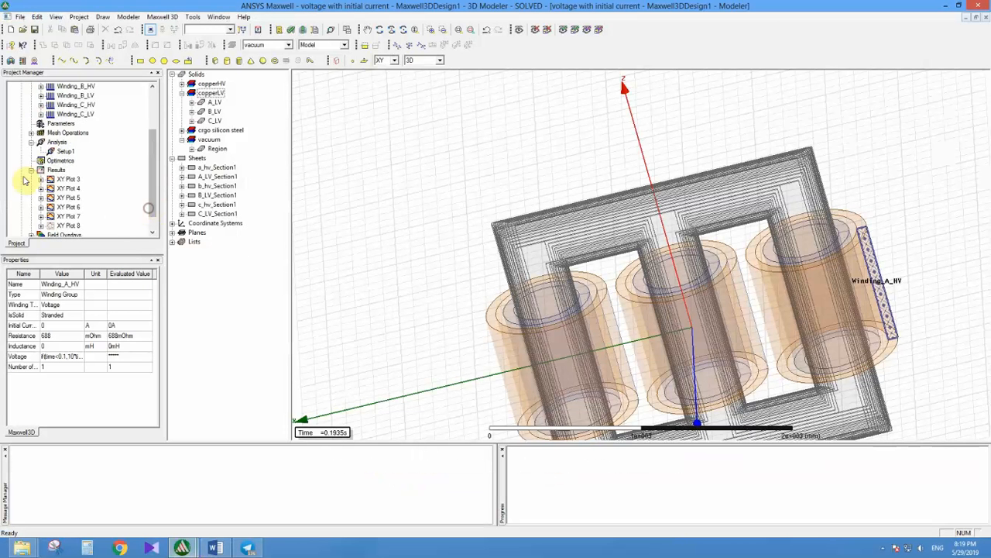
double_click(66, 179)
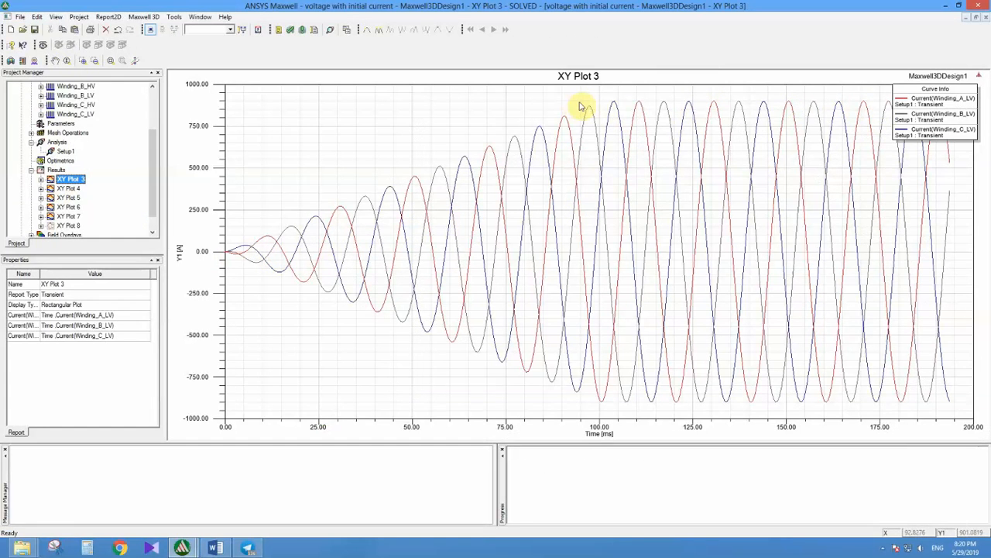
Step: Switch to the Word document and highlight the time<0.1 condition of the voltage expression again
left_click(218, 549)
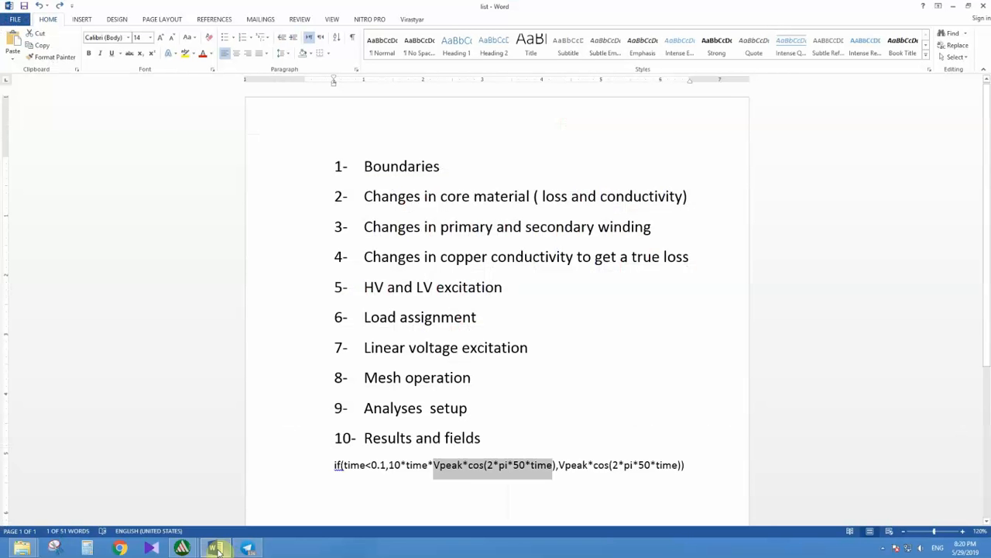
left_click(409, 471)
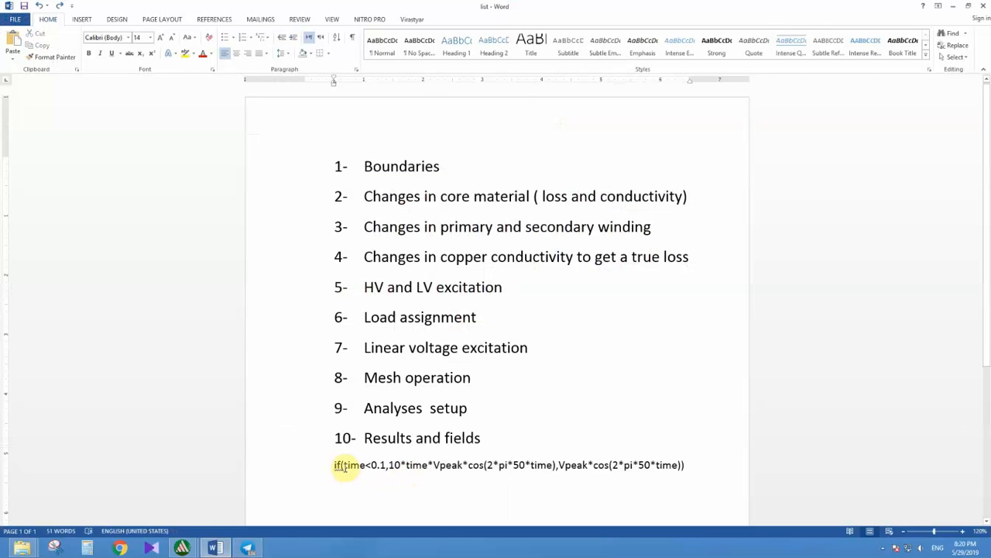
left_click_drag(344, 465, 382, 468)
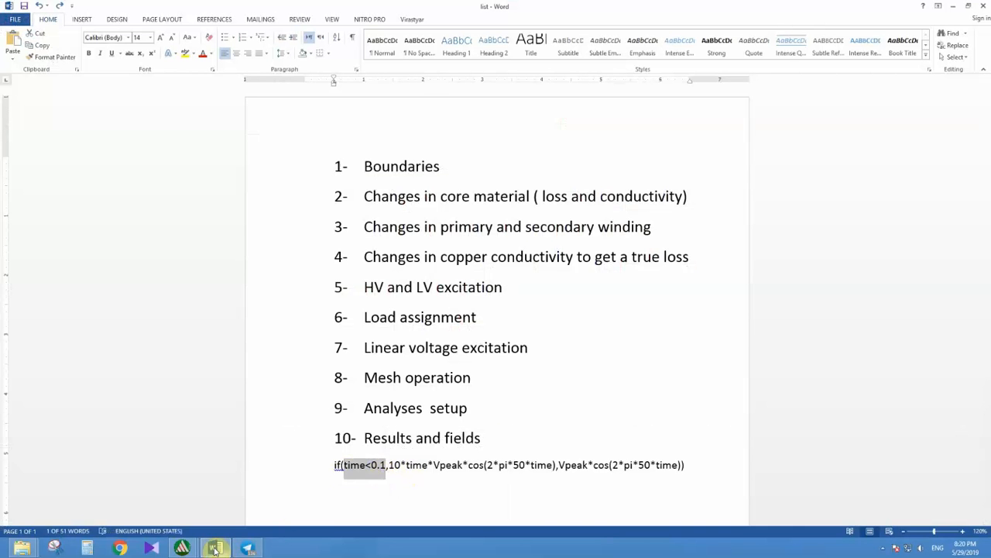
Step: Switch back to ANSYS Maxwell, review the voltage expression in the Winding_A_HV excitation properties and close them
left_click(182, 547)
left_click(254, 508)
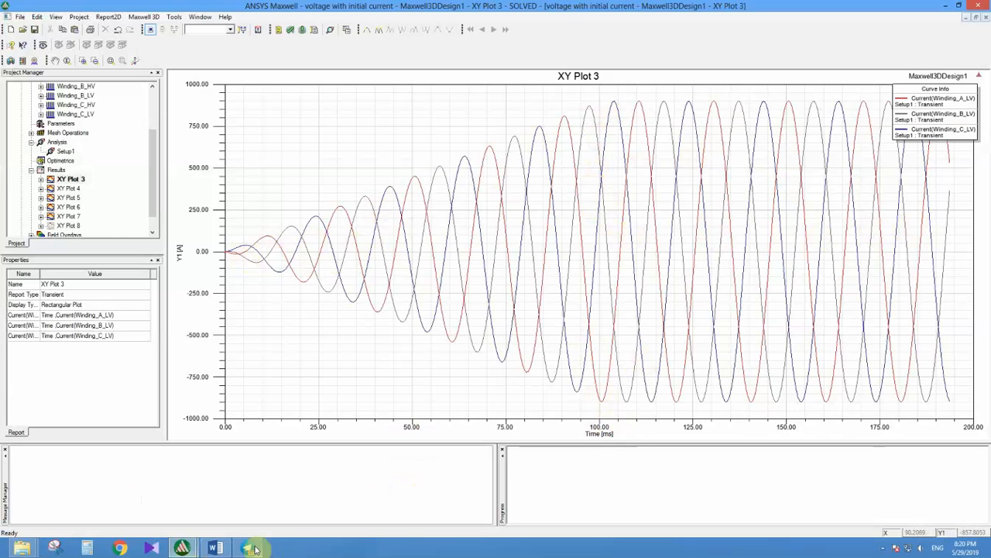
mouse_move(245, 550)
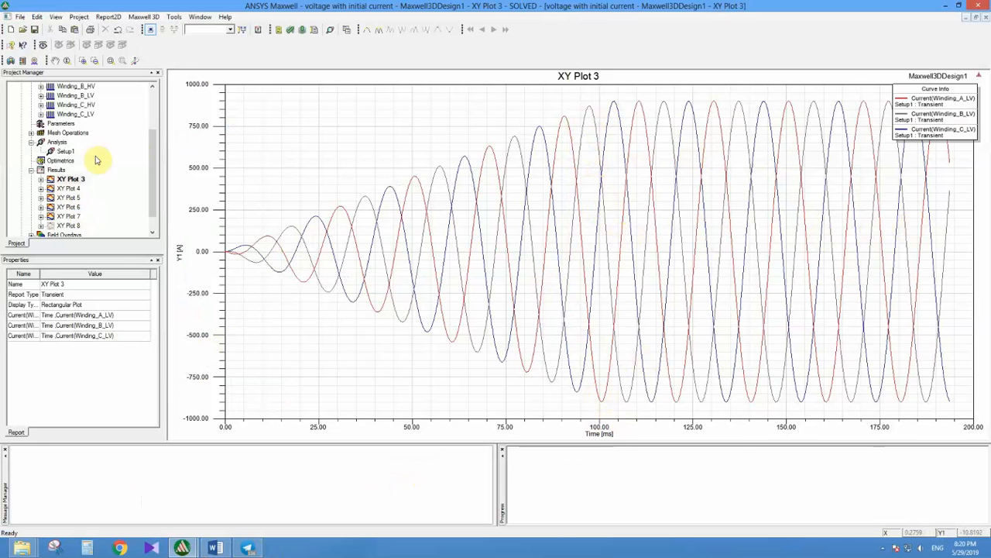
left_click_drag(153, 154, 157, 108)
left_click(76, 133)
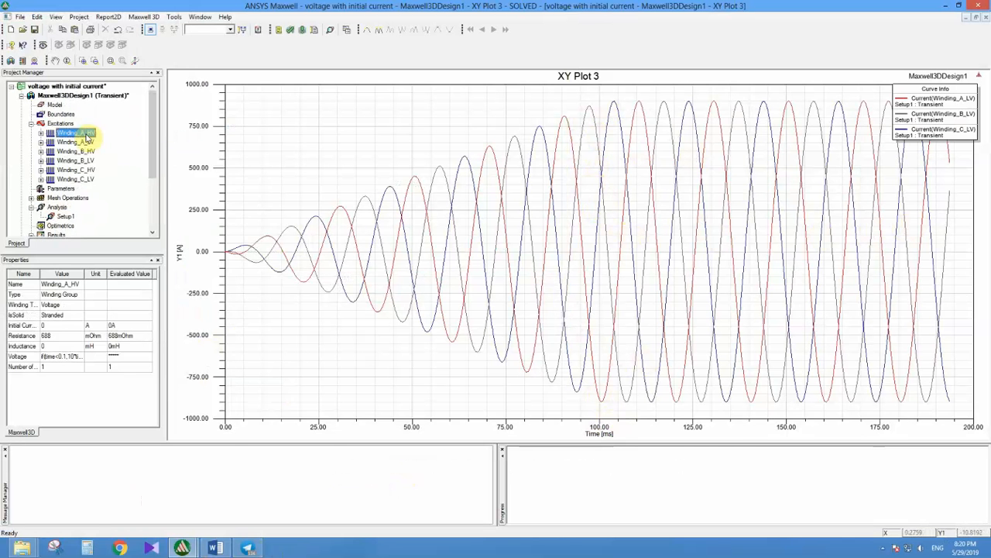
double_click(75, 133)
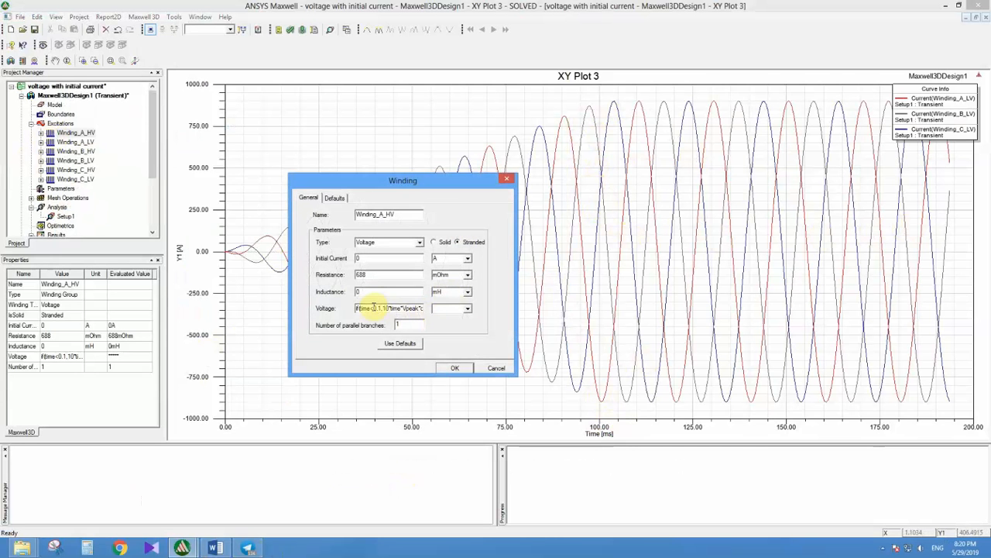
left_click_drag(373, 307, 422, 307)
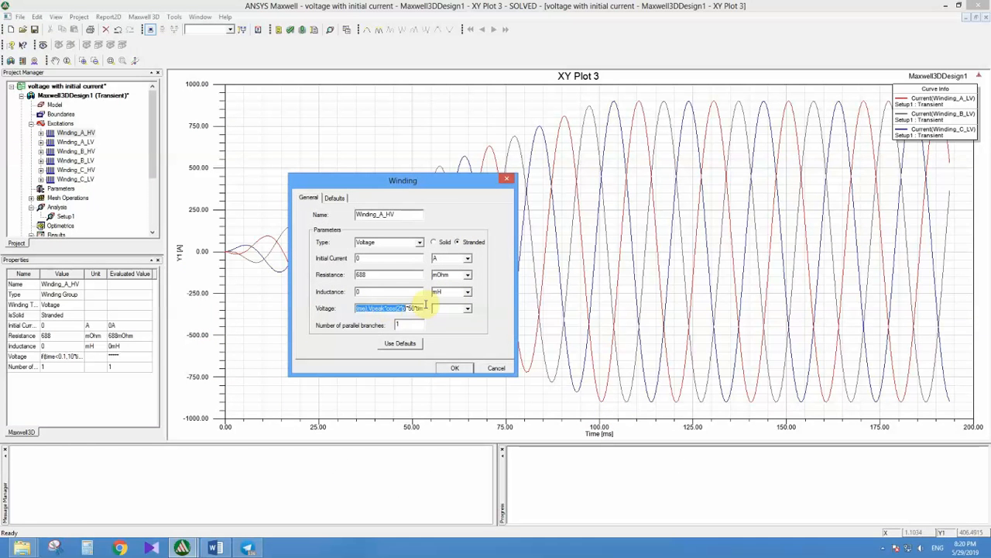
left_click(454, 369)
Step: Examine both terms of the resistance expression in the Winding_A_LV excitation properties and close the winding settings
double_click(87, 142)
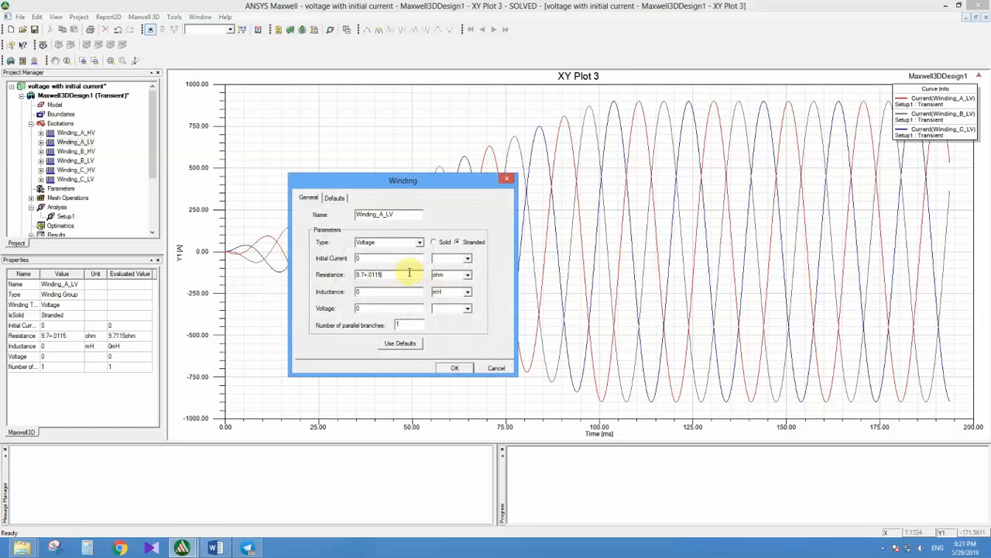
left_click_drag(376, 273, 349, 273)
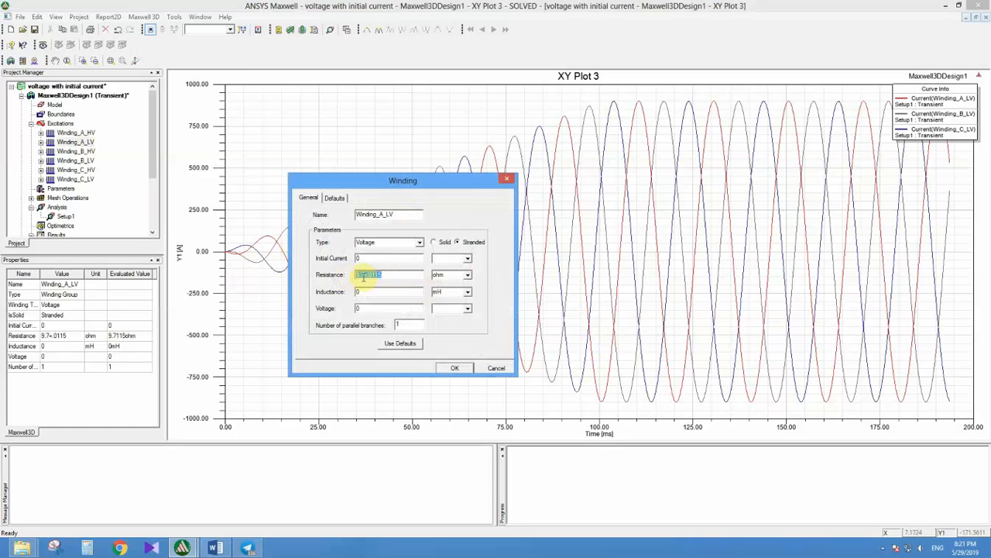
left_click(363, 276)
left_click_drag(359, 279, 356, 278)
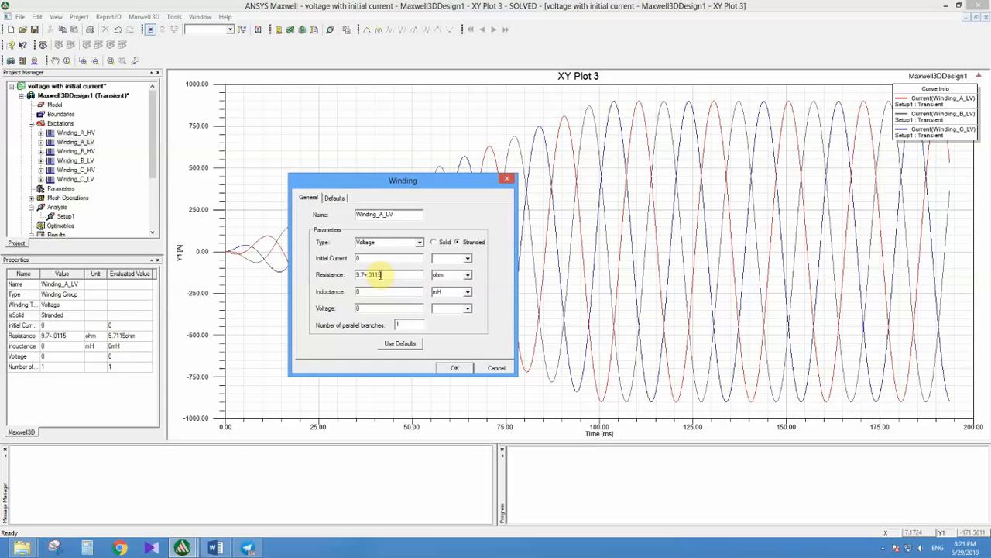
double_click(381, 274)
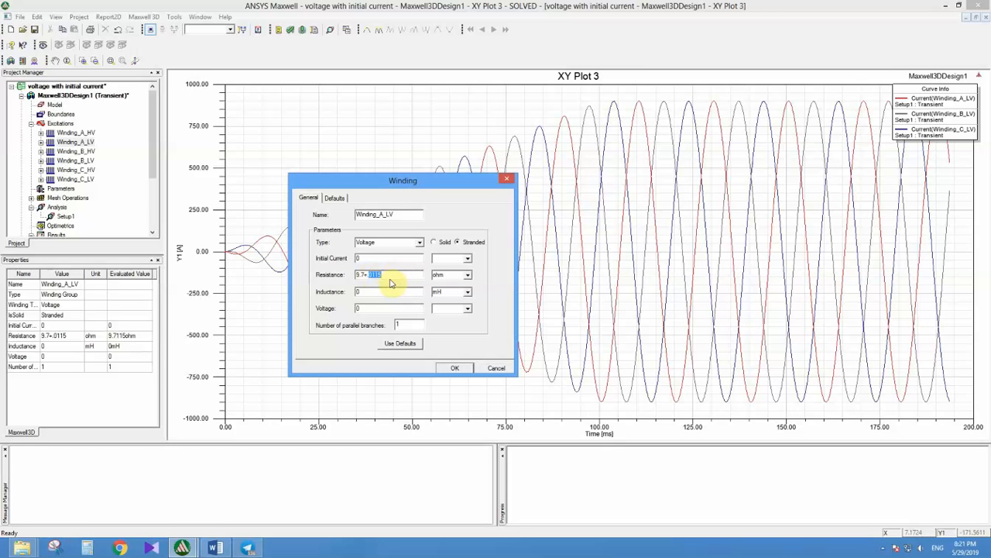
left_click(395, 274)
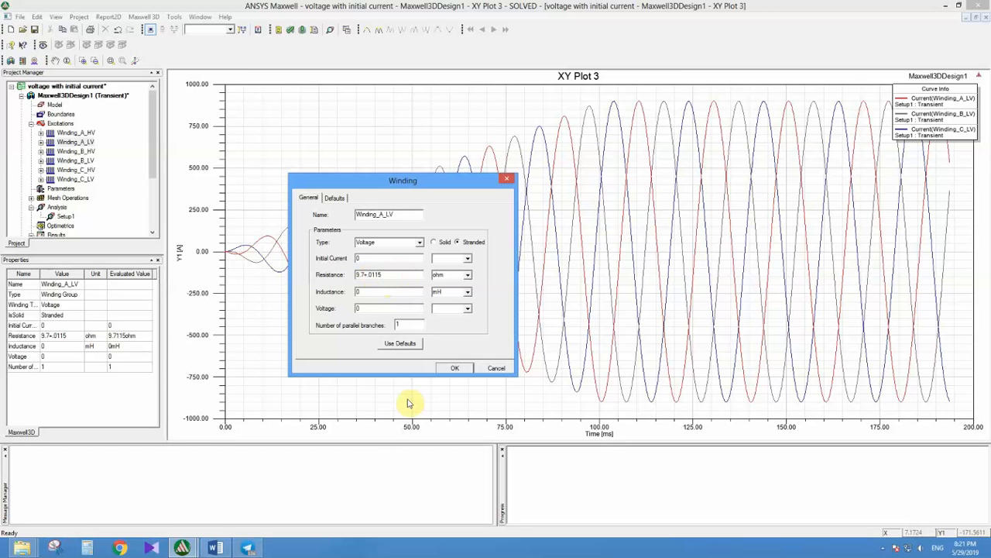
left_click(445, 369)
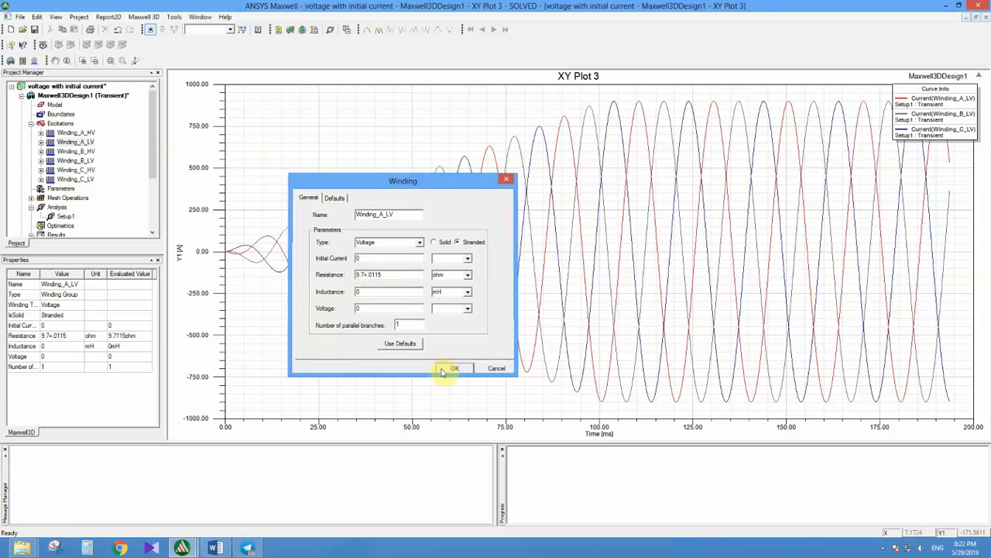
double_click(83, 143)
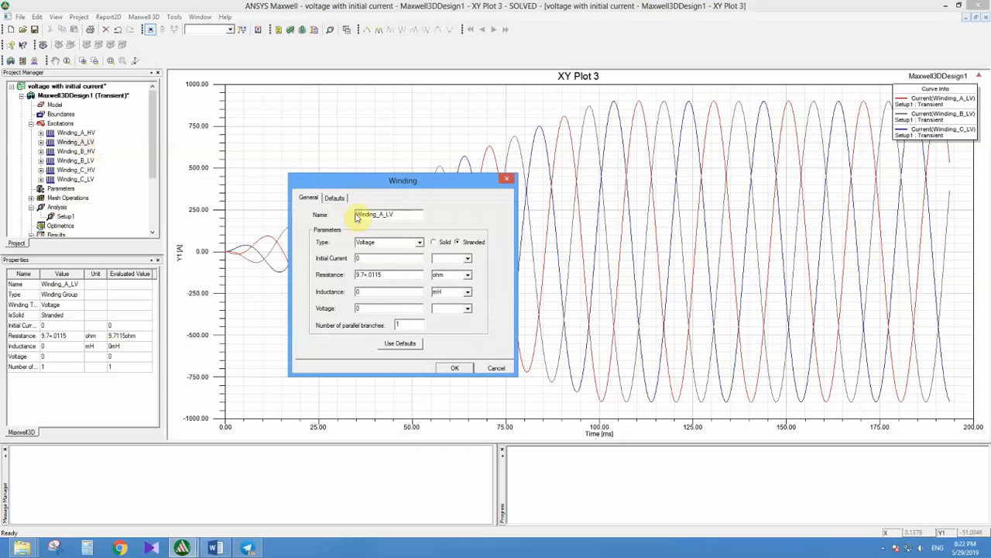
left_click(507, 179)
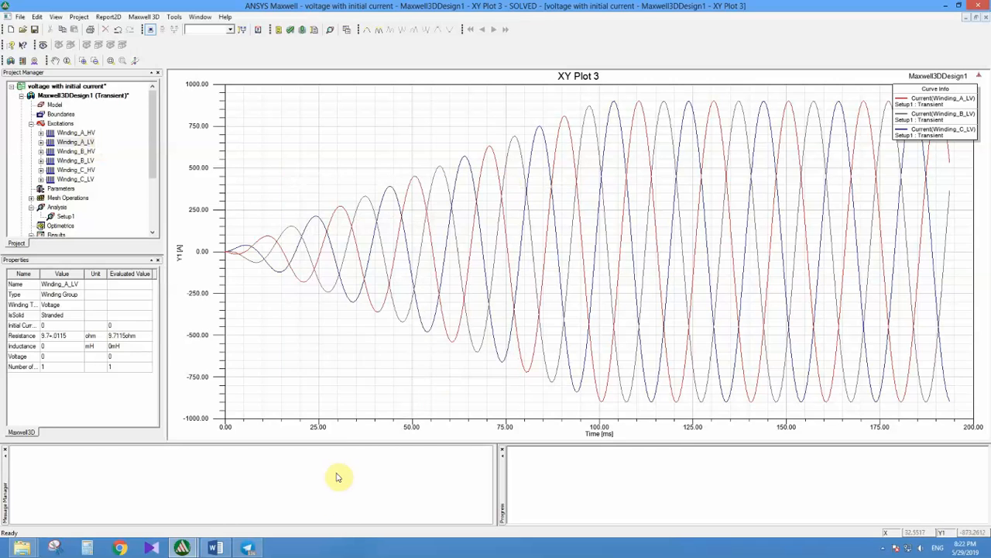
Step: Switch to the Word list and highlight HV and LV excitation, Load assignment, Linear voltage excitation and the full voltage expression in turn
left_click(216, 548)
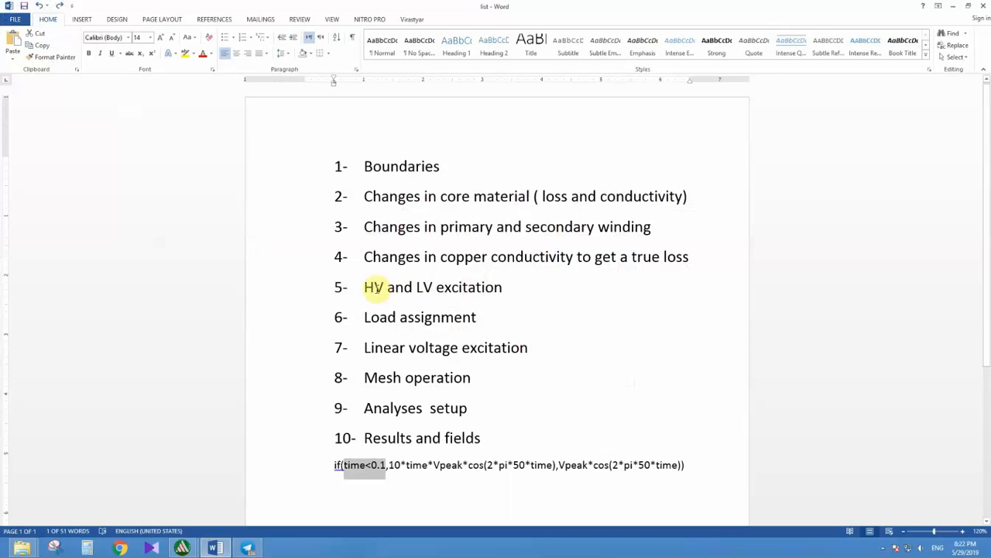
left_click_drag(361, 286, 513, 287)
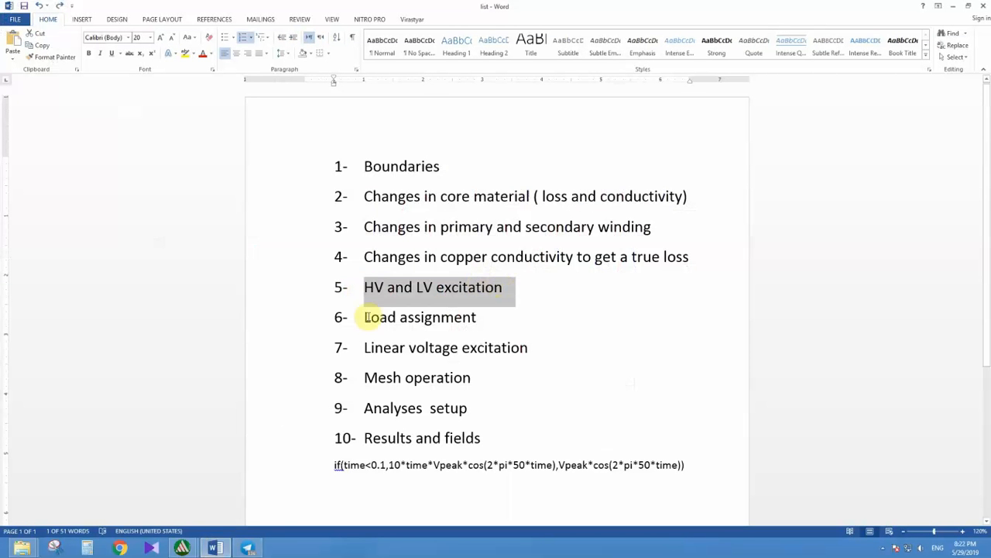
left_click_drag(364, 317, 460, 317)
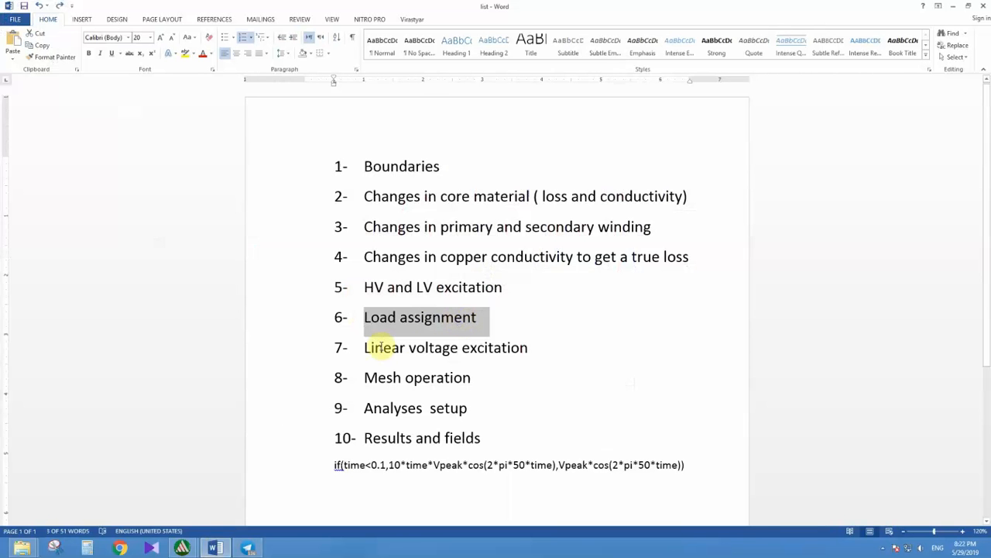
left_click_drag(366, 347, 525, 348)
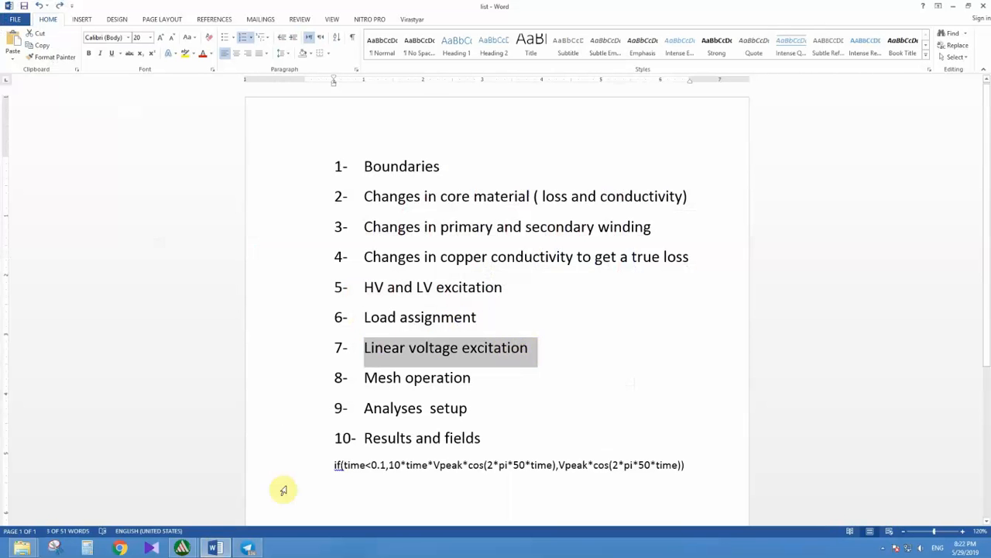
left_click_drag(330, 463, 683, 465)
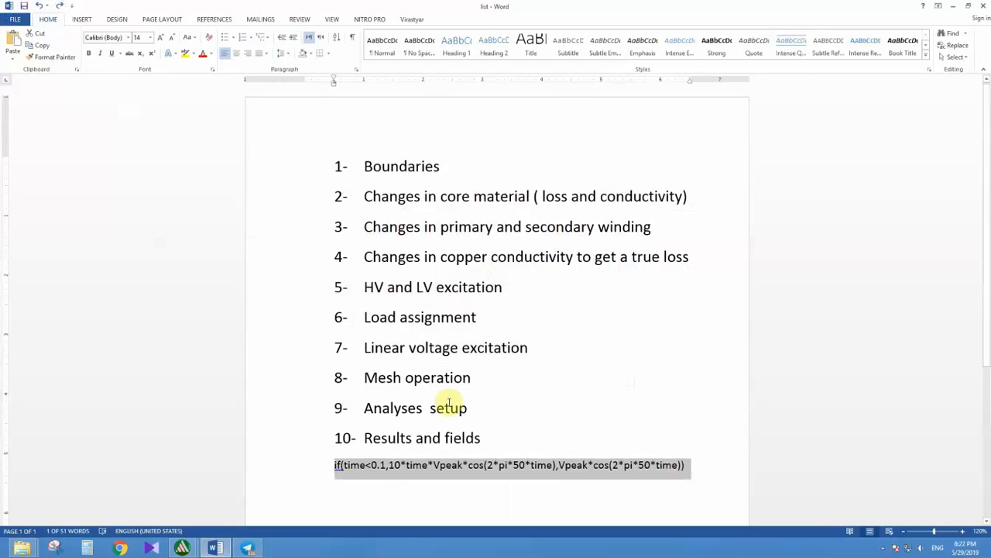
left_click(385, 371)
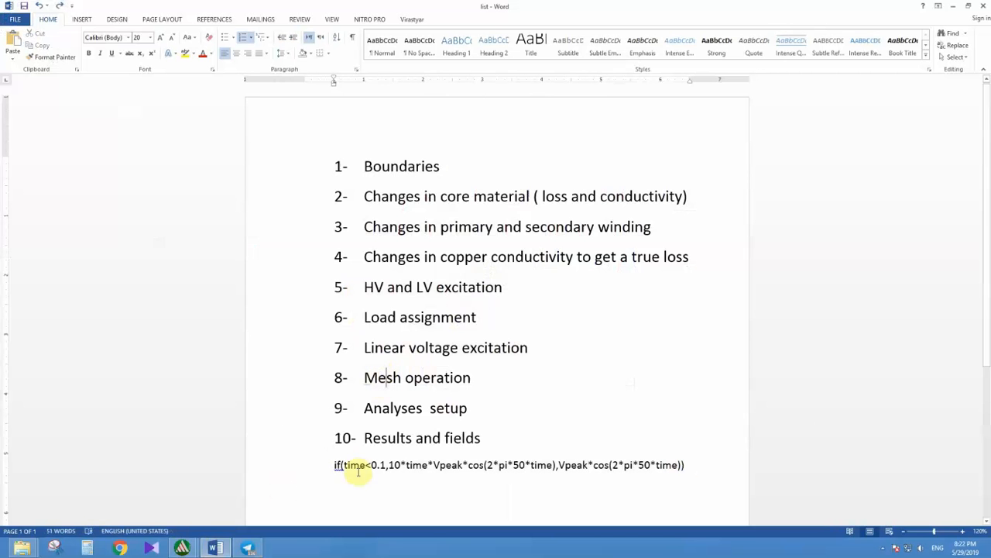
left_click(247, 547)
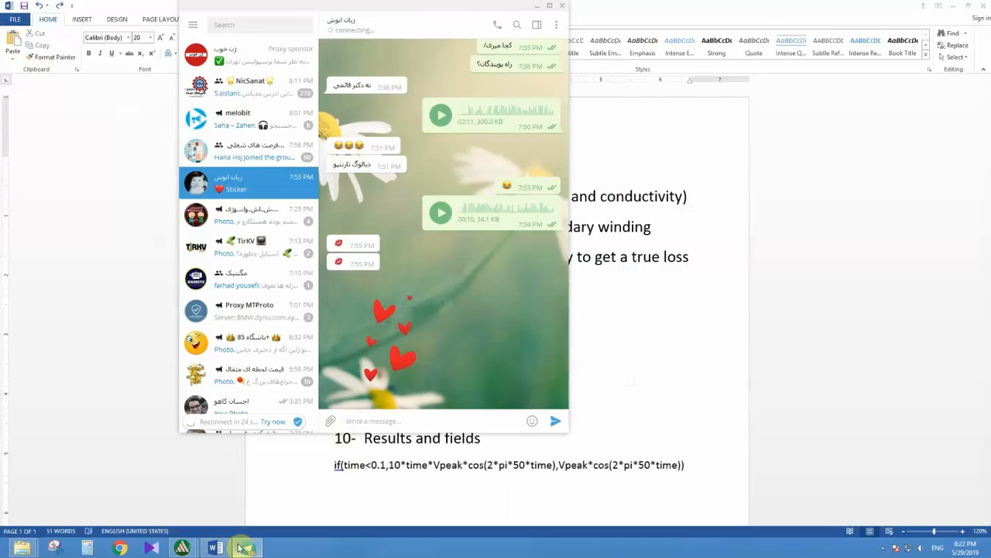
Step: Switch to ANSYS Maxwell, open the 3D model of Maxwell3DDesign1 and examine the transformer core and windings
left_click(247, 547)
left_click(271, 489)
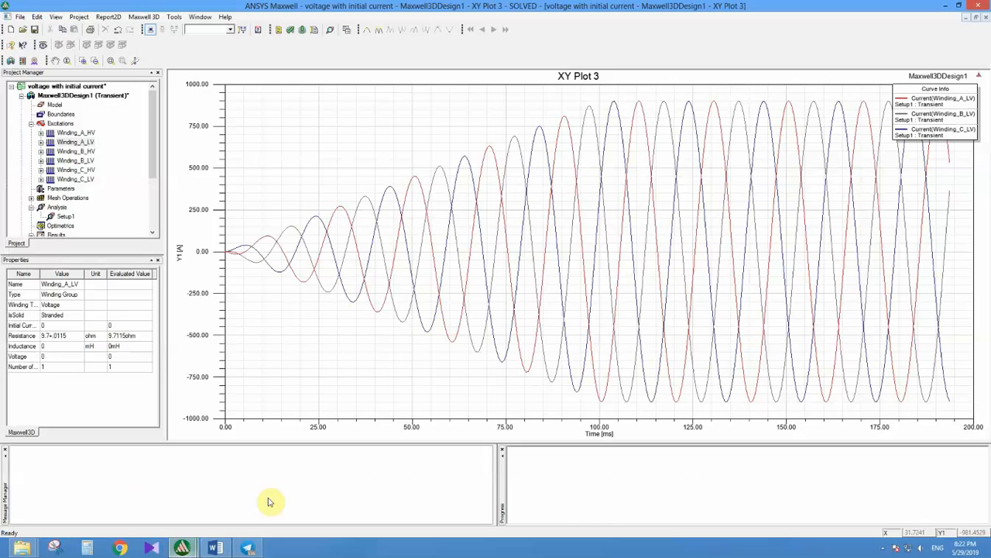
double_click(67, 95)
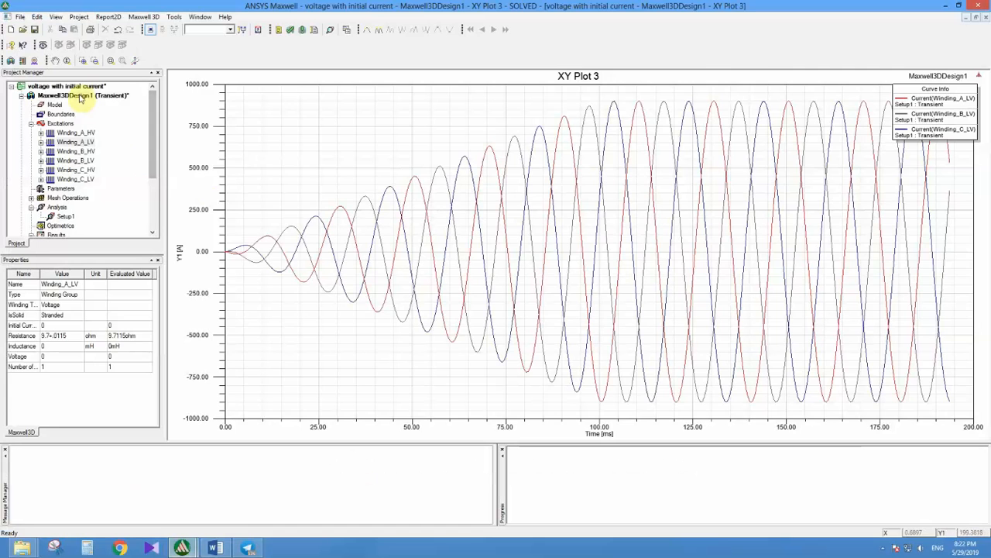
scroll(403, 265, "down", 2)
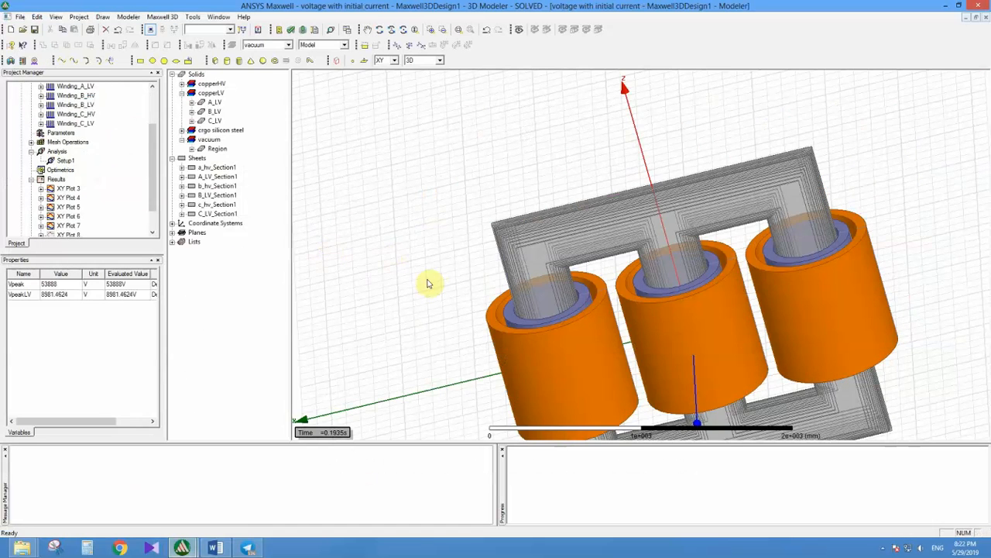
left_click(527, 319)
scroll(529, 282, "down", 3)
scroll(504, 312, "down", 1)
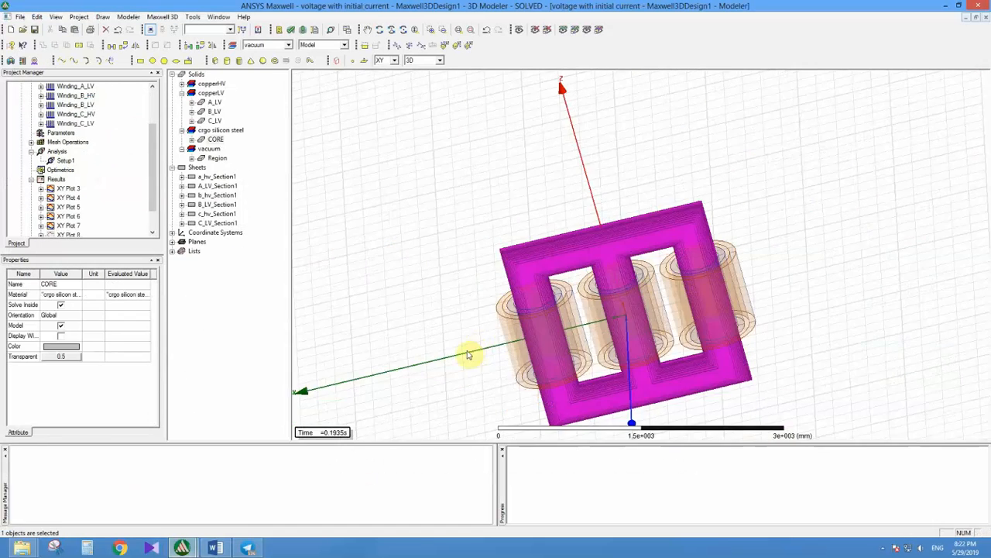
left_click_drag(469, 353, 494, 351, "alt")
left_click(492, 318)
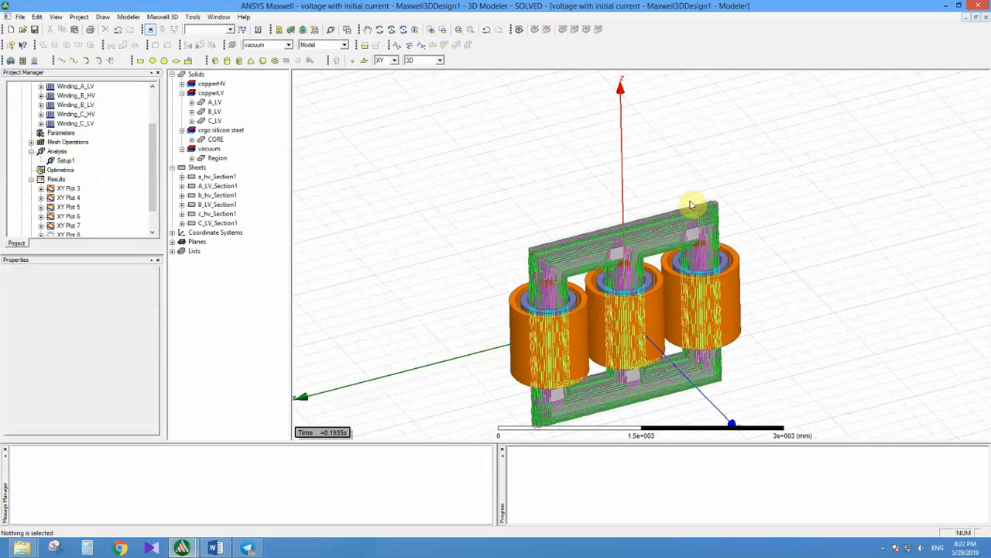
Step: Select all transformer objects, start a length-based mesh operation inside the selection and cancel it
left_click_drag(784, 144, 442, 443)
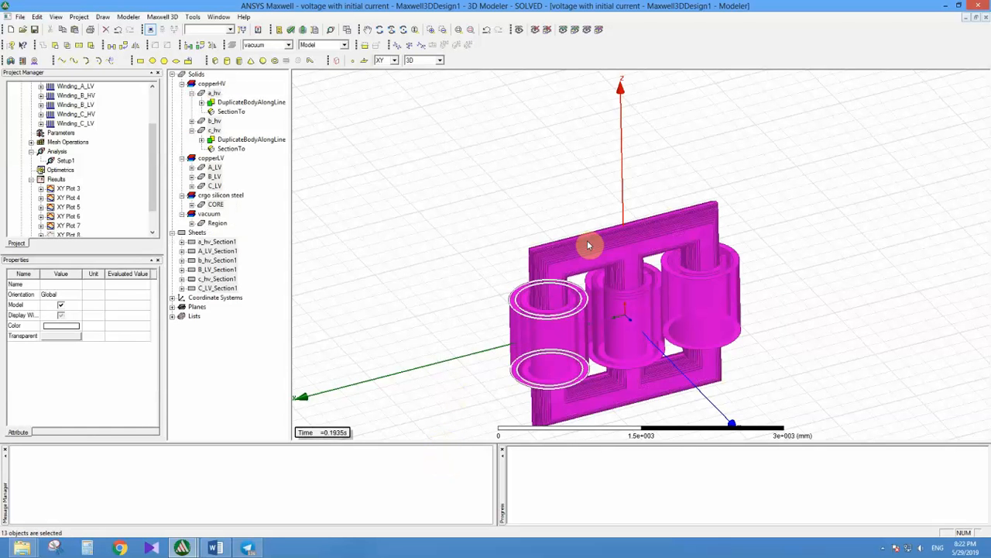
left_click_drag(757, 166, 466, 435)
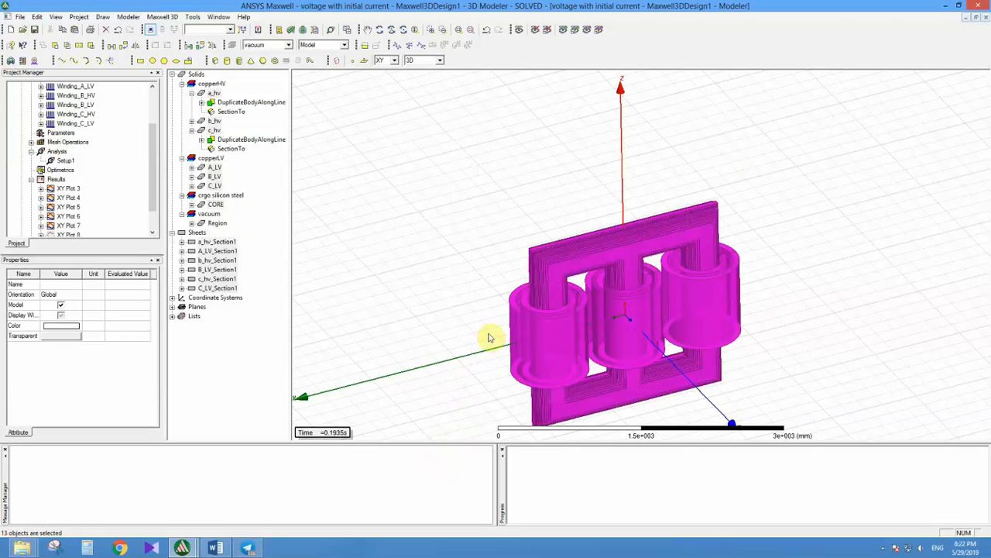
right_click(514, 271)
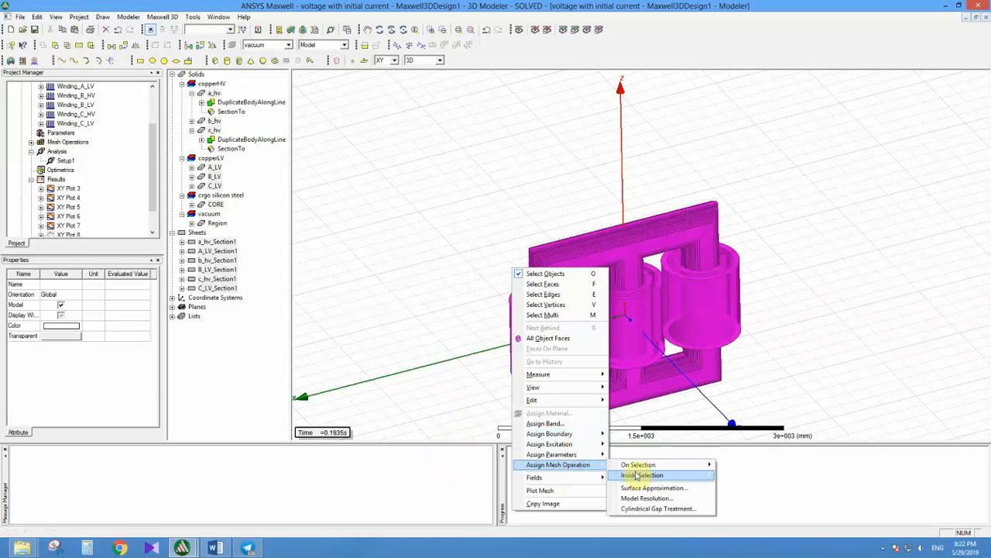
mouse_move(597, 464)
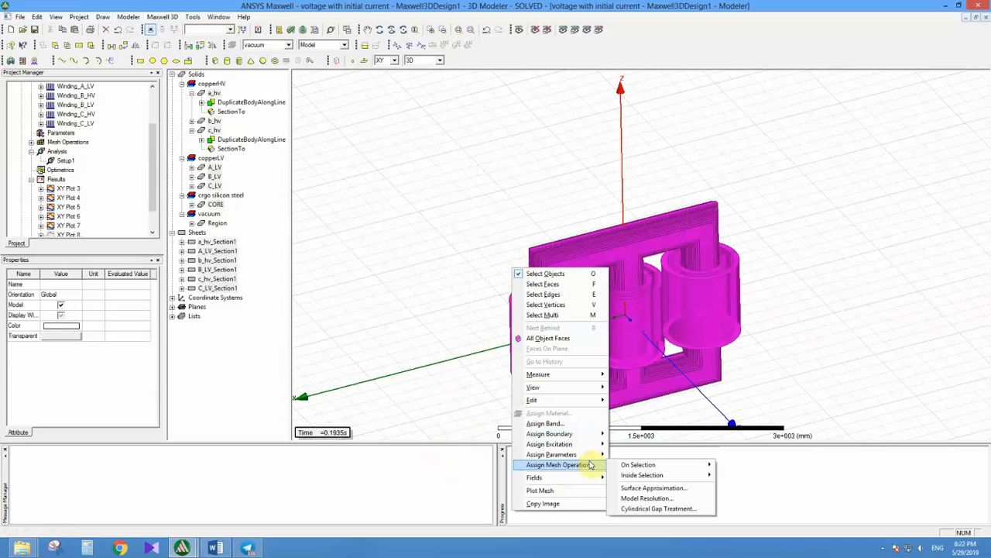
mouse_move(650, 474)
left_click(742, 478)
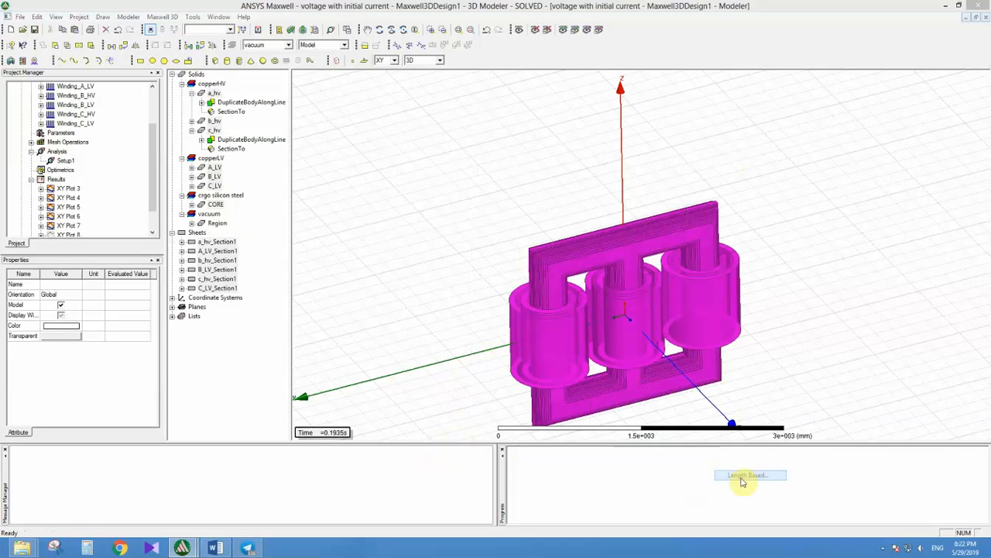
key("Escape")
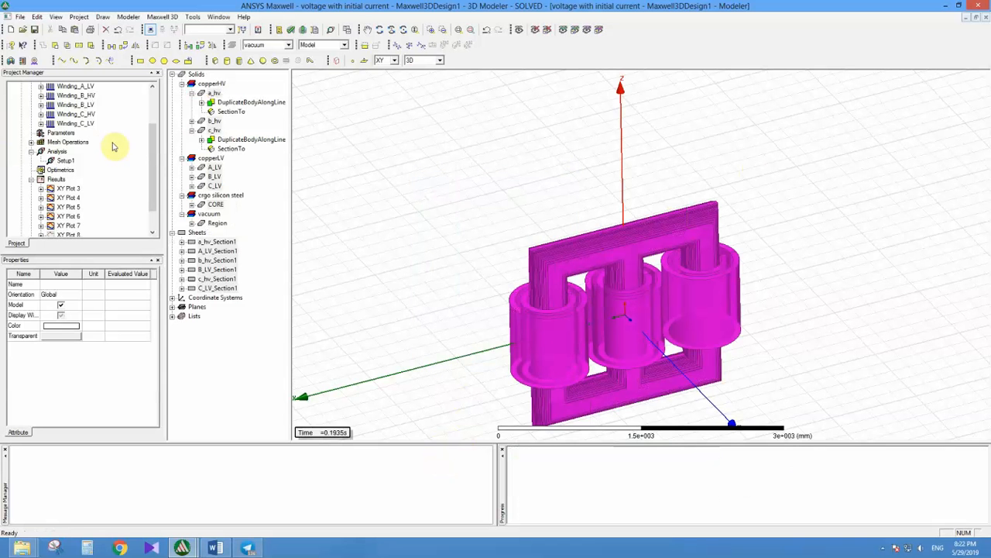
Step: Review the maximum element length and maximum number of elements of the Length1 mesh operation and close its settings
left_click(32, 143)
double_click(51, 152)
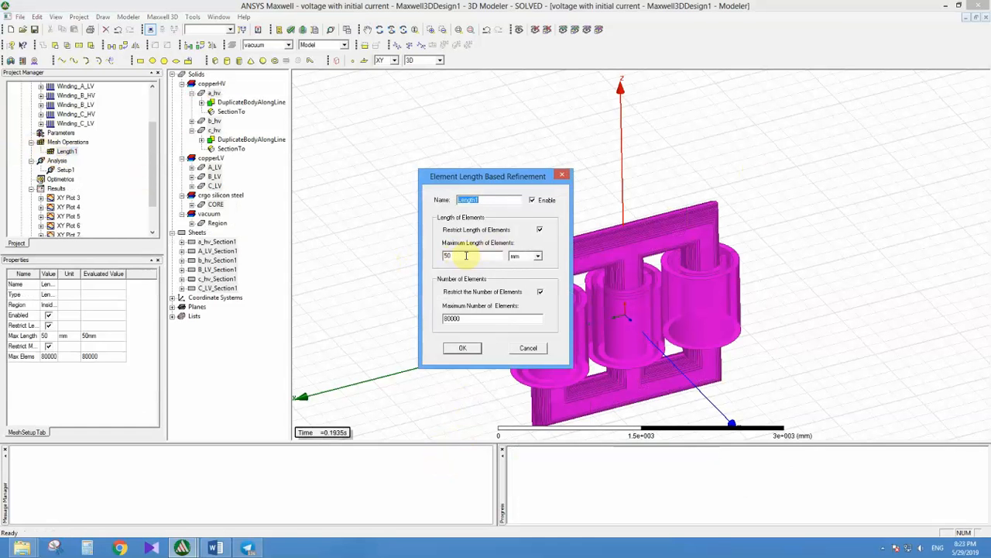
left_click_drag(469, 256, 424, 258)
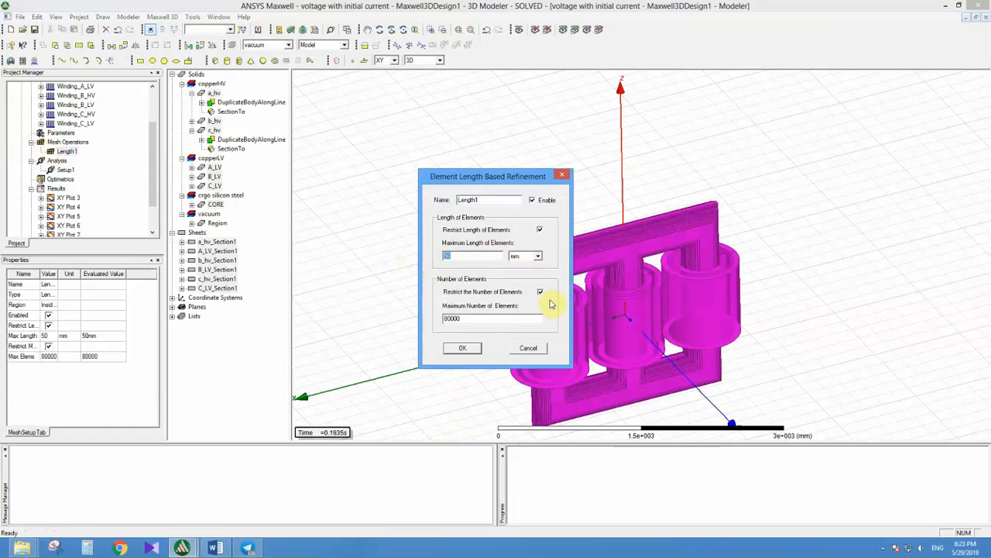
double_click(449, 319)
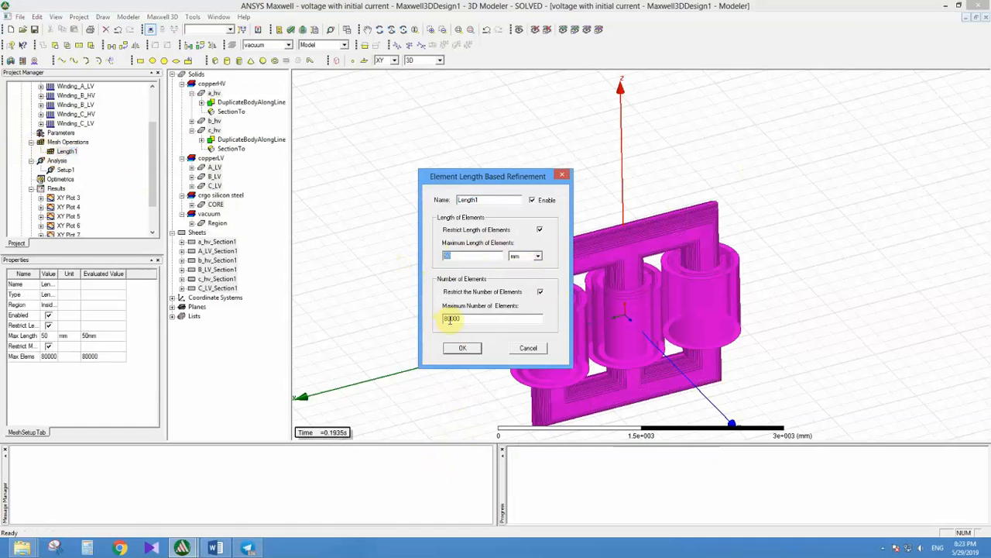
left_click(459, 352)
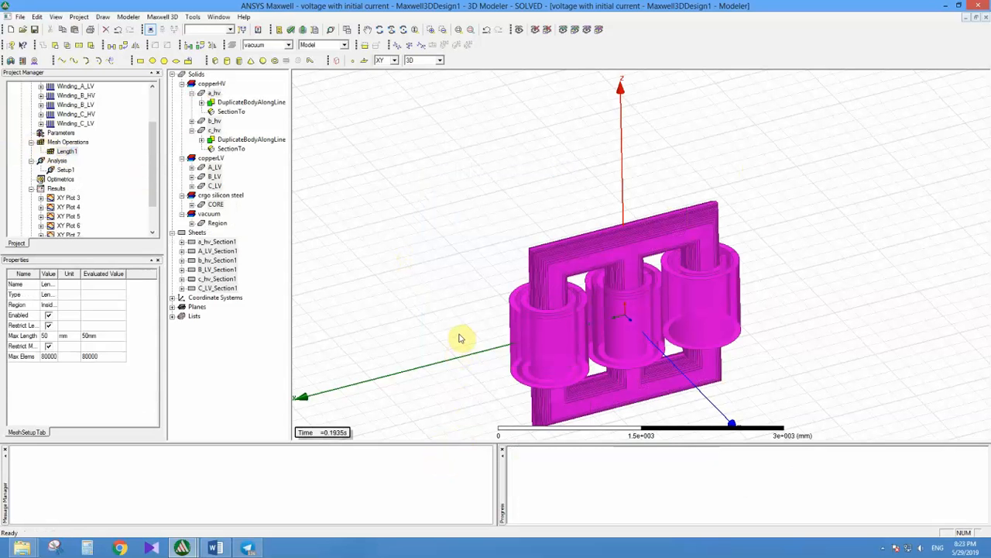
Step: Plot the mesh on all objects and orbit the model to inspect it on the core and windings
key("ctrl+a")
right_click(459, 338)
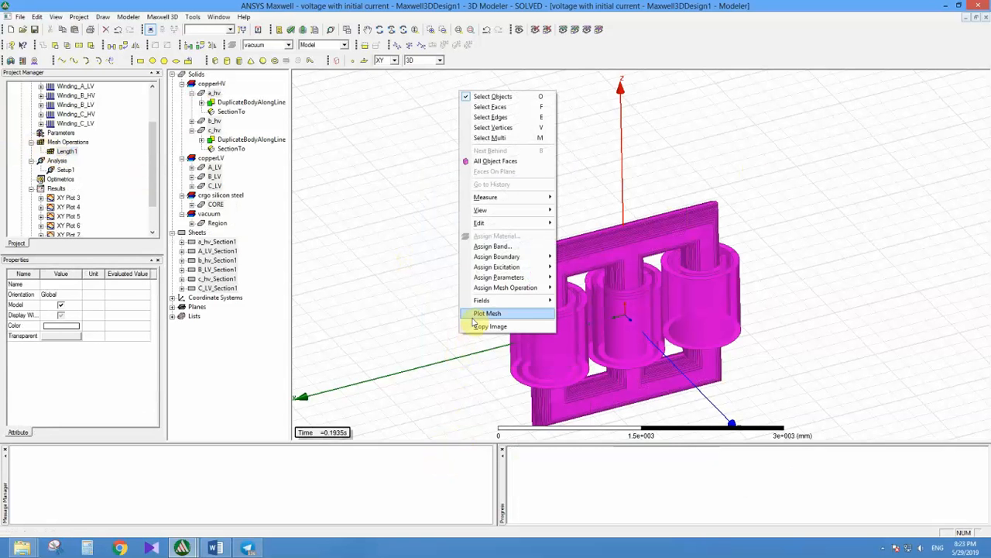
left_click(487, 313)
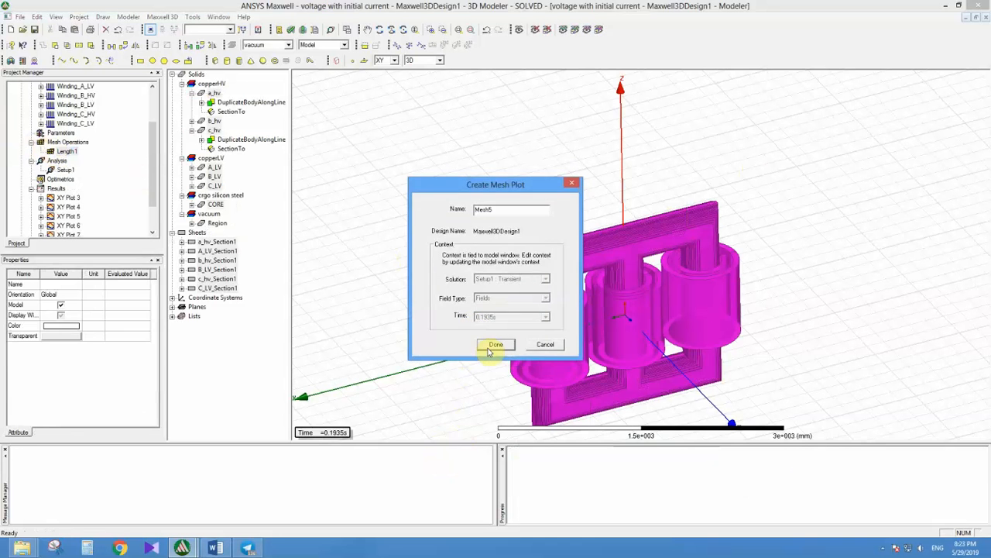
left_click(492, 348)
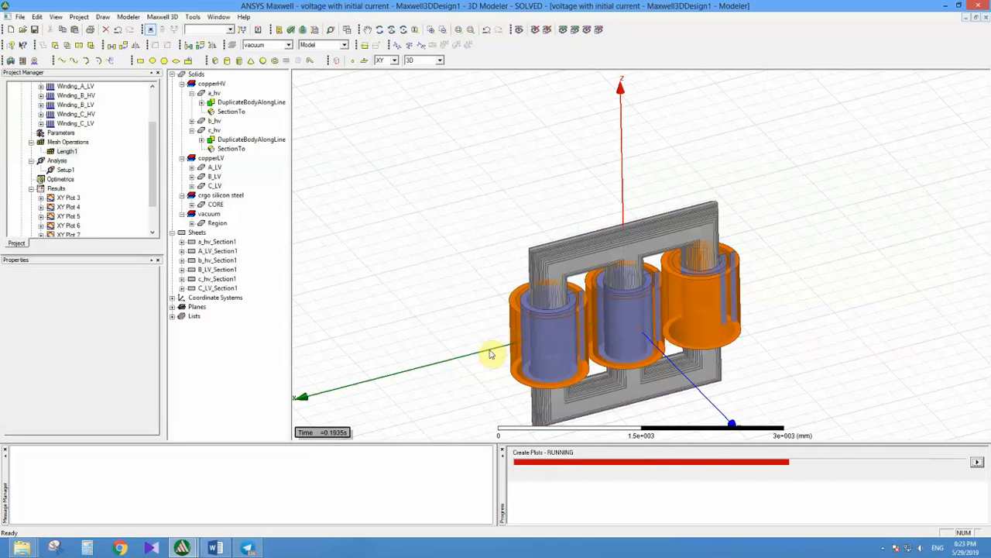
middle_click_drag(594, 318, 387, 333)
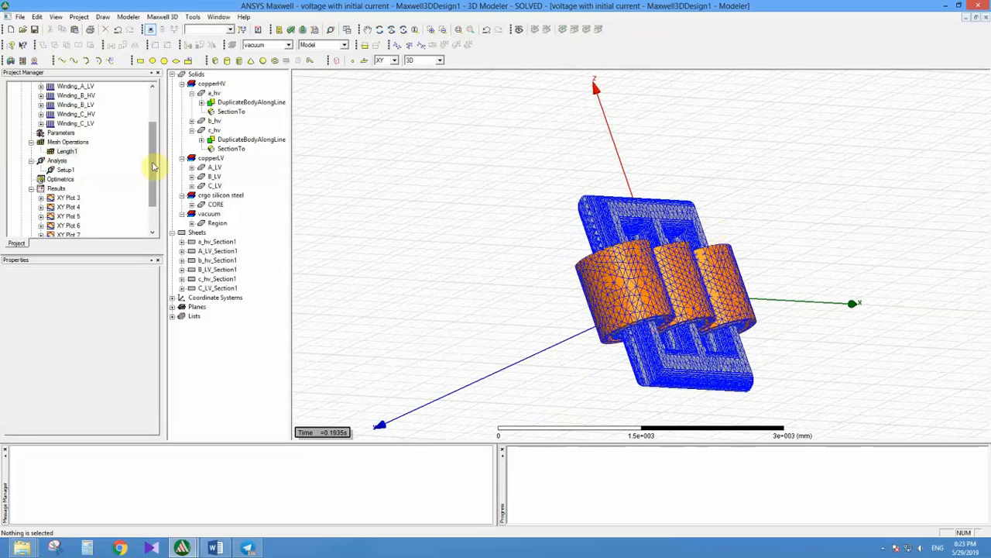
Step: Delete all mesh plots from the field overlays
scroll(154, 166, "down", 2)
left_click(30, 217)
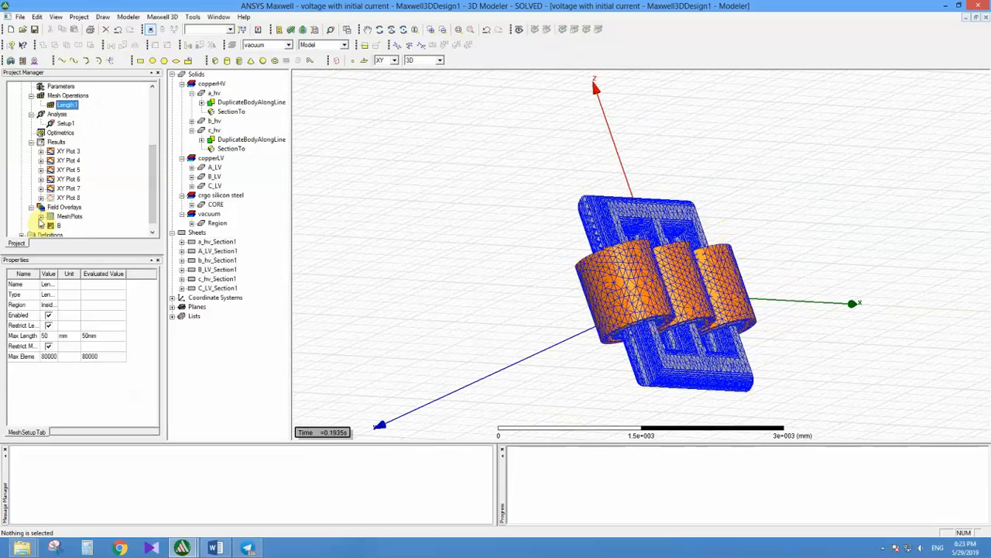
left_click(56, 217)
key("Delete")
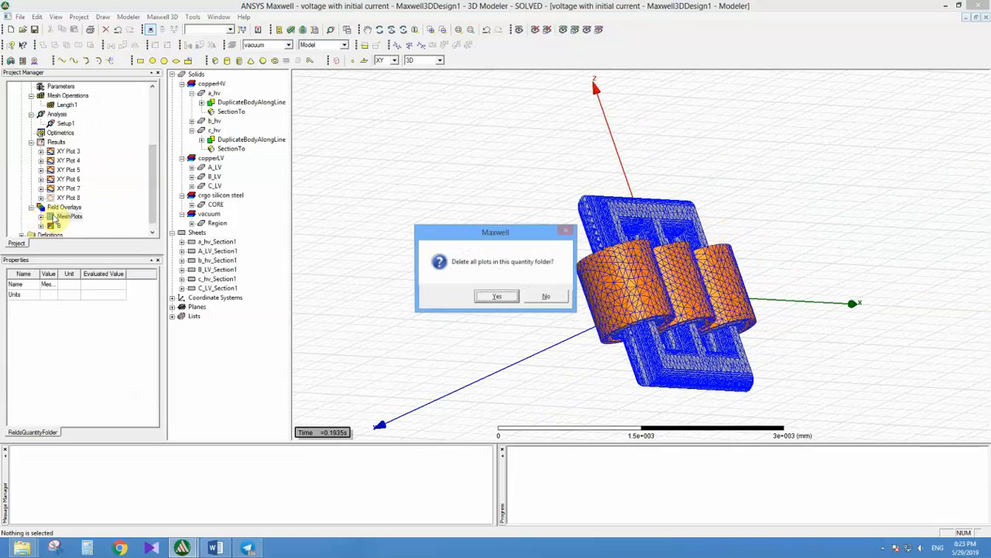
key("Return")
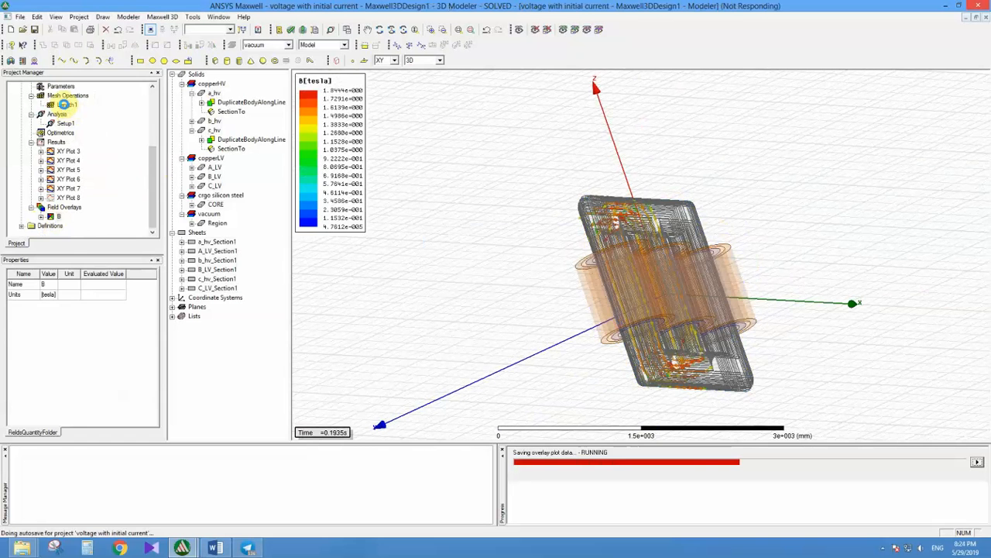
Step: Reopen the Length1 mesh operation, check its maximum element length again and close the refinement settings
double_click(64, 104)
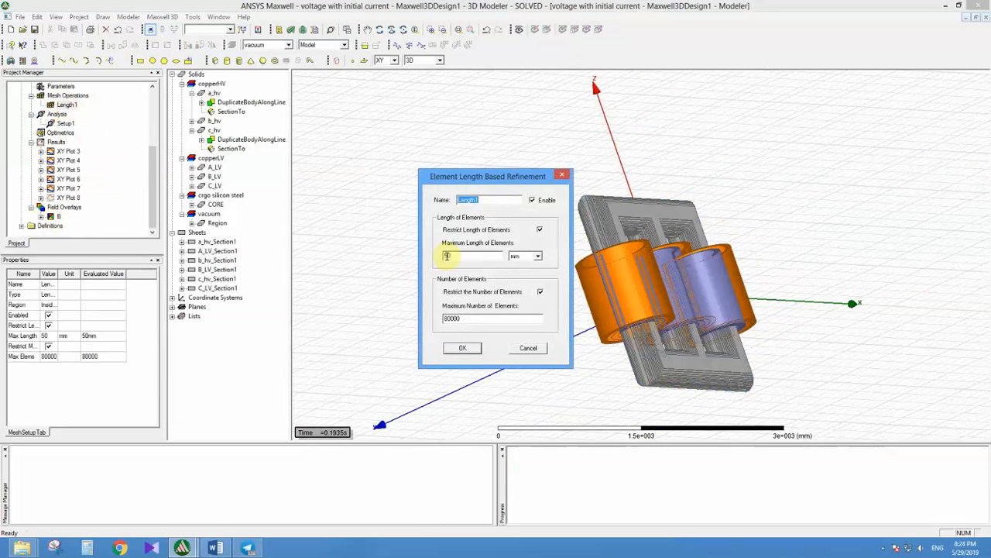
left_click(457, 257)
double_click(449, 257)
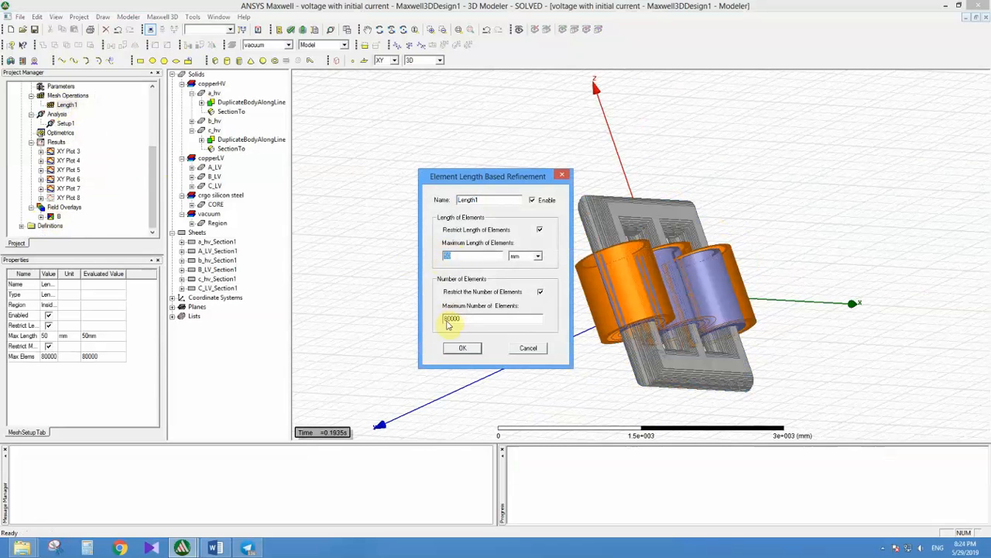
left_click(462, 350)
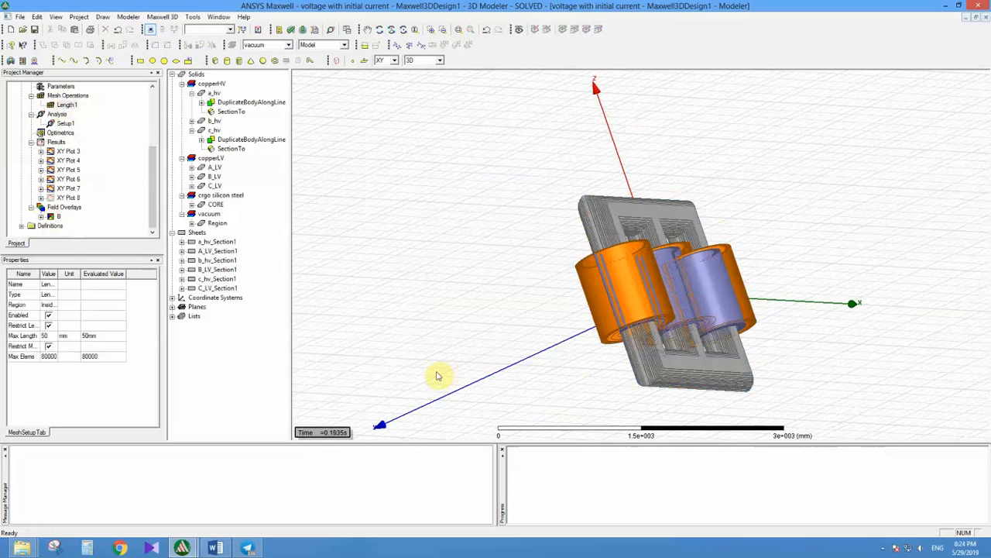
Step: Switch to the Word list to check the topic after Mesh operation and return to ANSYS Maxwell
mouse_move(182, 548)
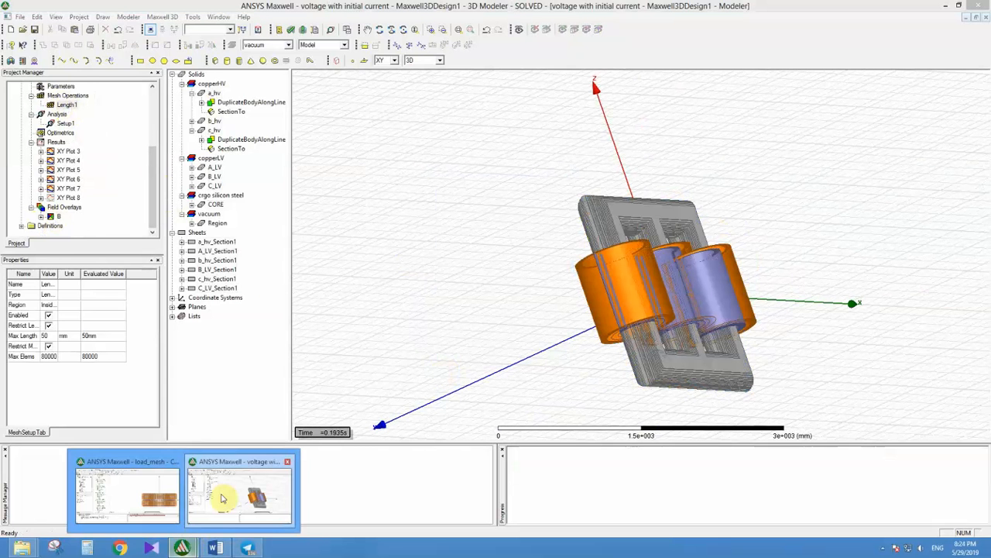
left_click(215, 548)
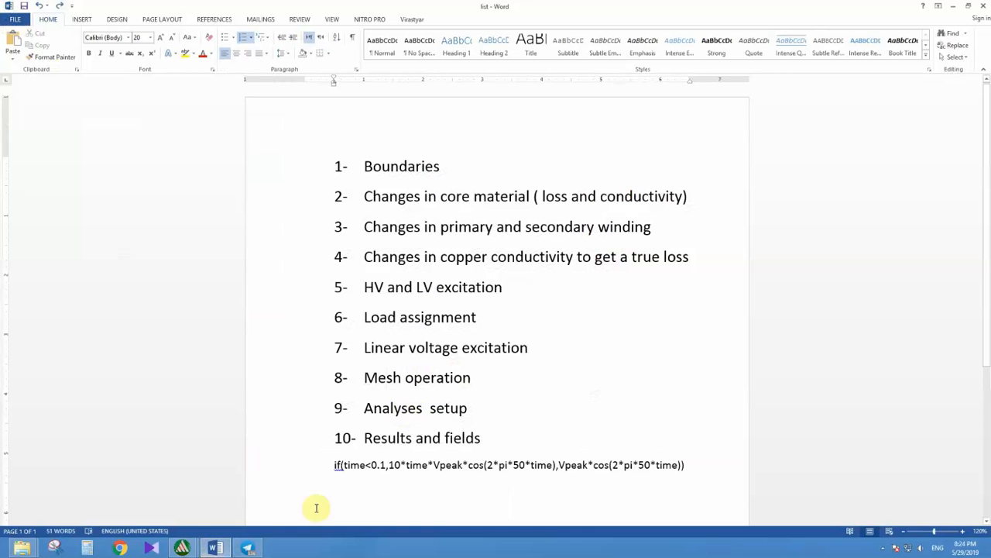
left_click(182, 548)
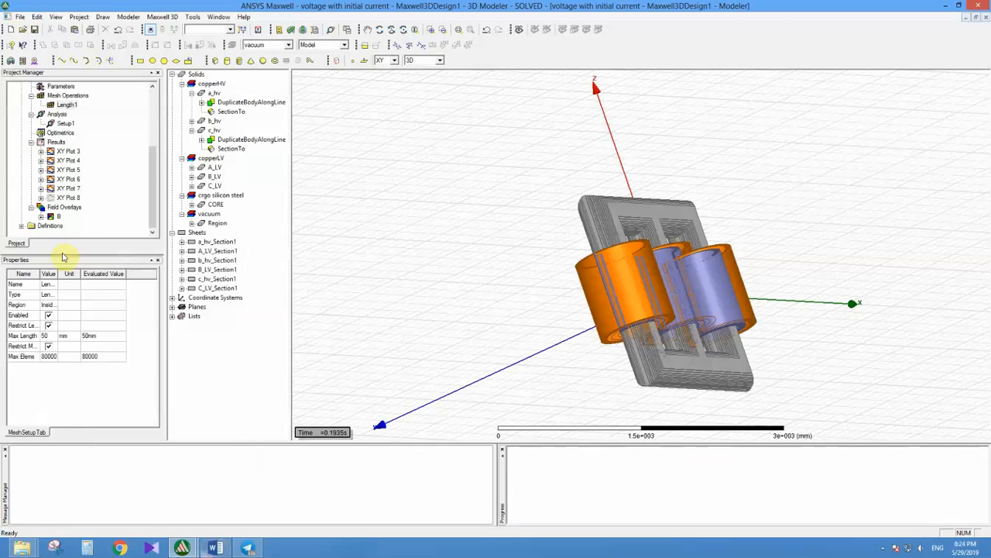
Step: Review the stop time and time step in the solve settings of Setup1 and close them without changes
right_click(51, 123)
right_click(52, 115)
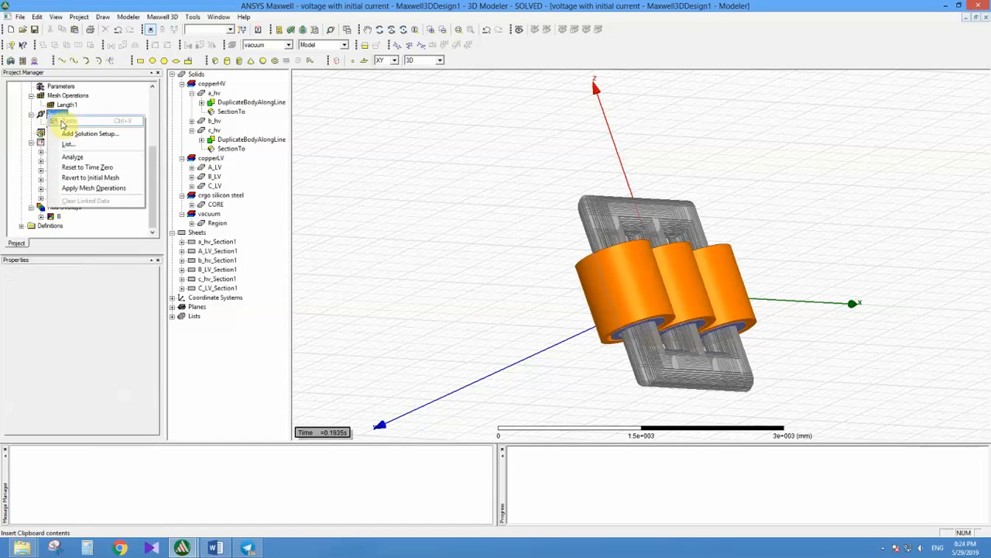
left_click(65, 124)
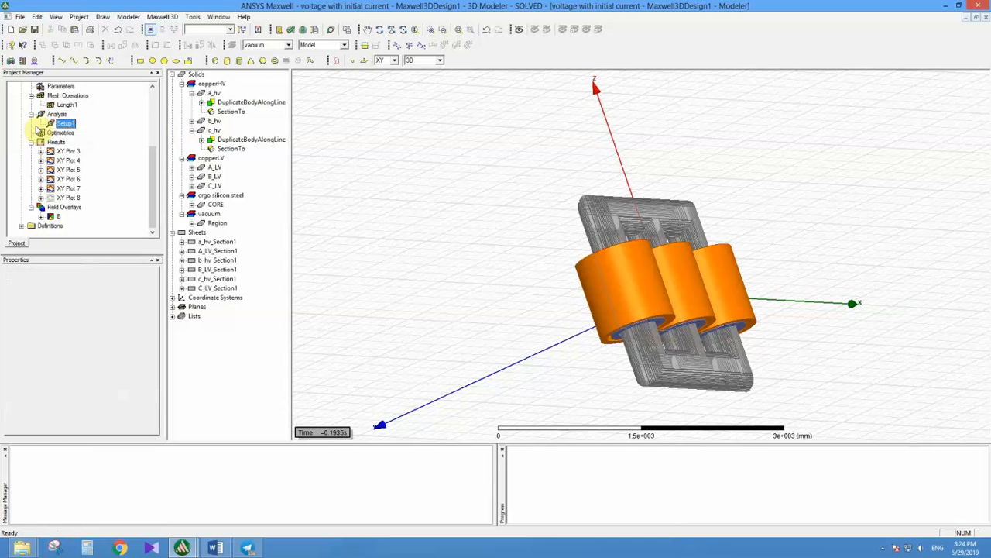
double_click(65, 123)
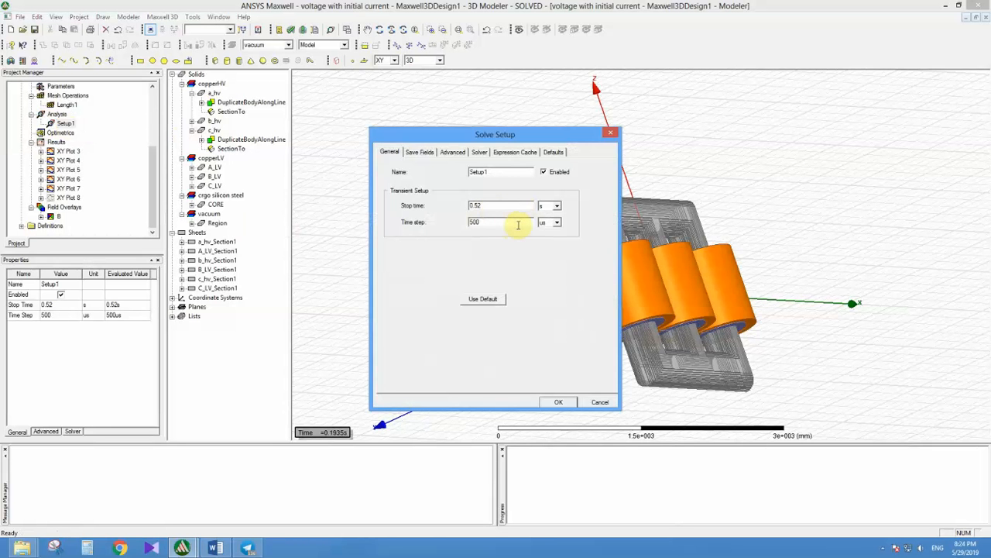
double_click(481, 223)
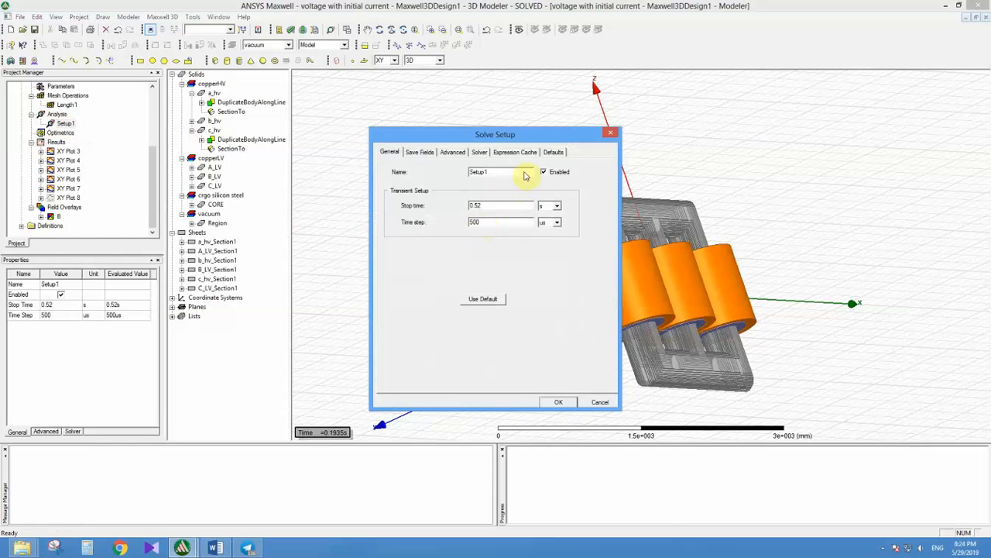
left_click(611, 136)
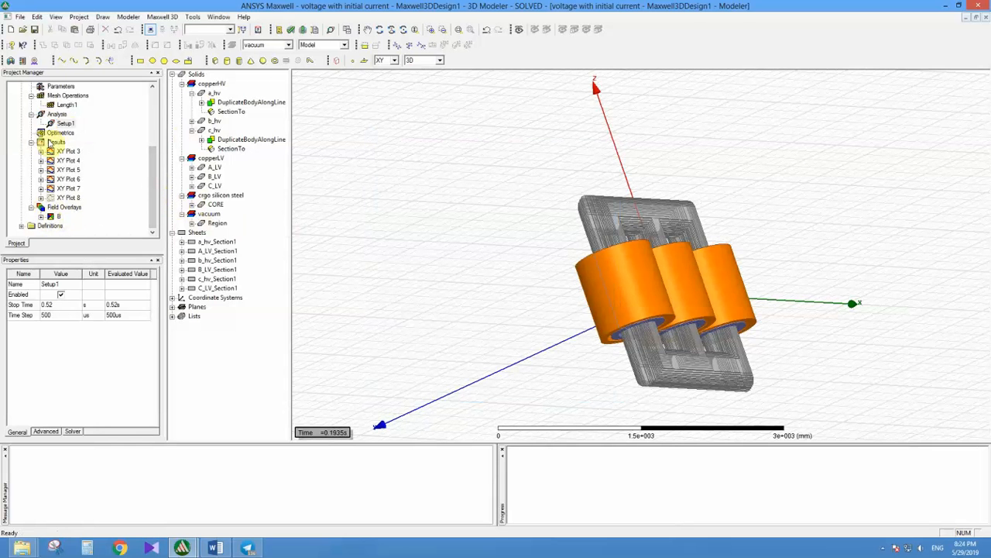
Step: Switch to the Word list, highlight Results and fields and return to ANSYS Maxwell
left_click(215, 548)
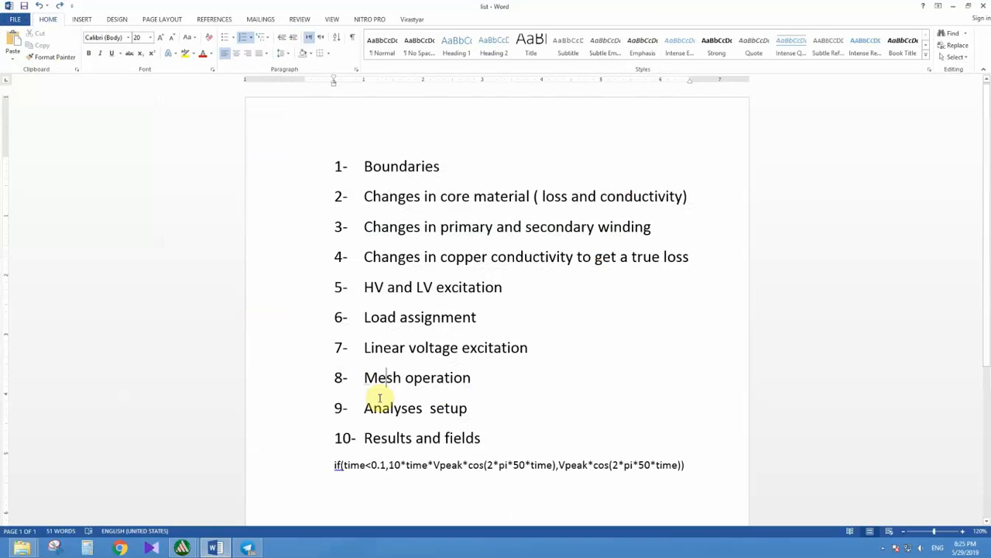
left_click_drag(368, 439, 472, 438)
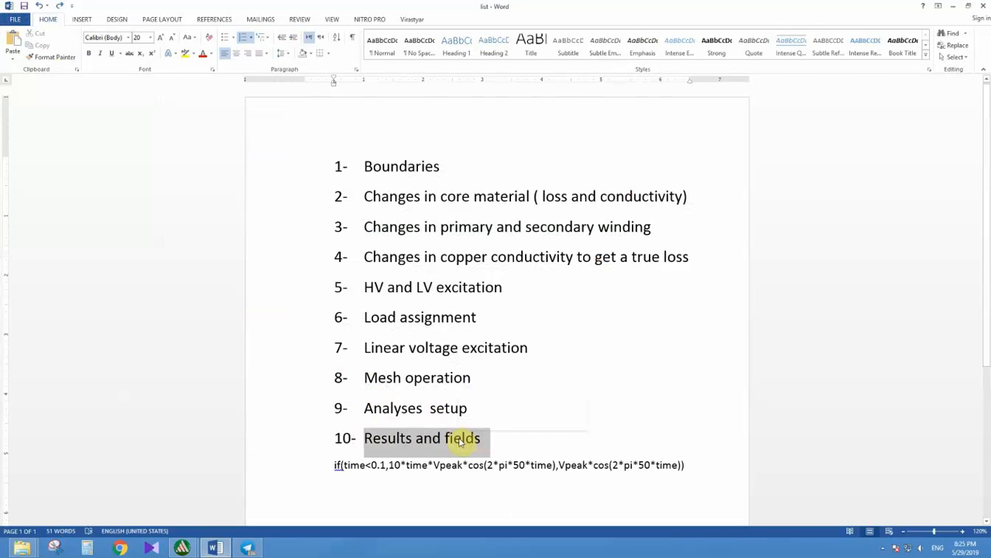
left_click(952, 5)
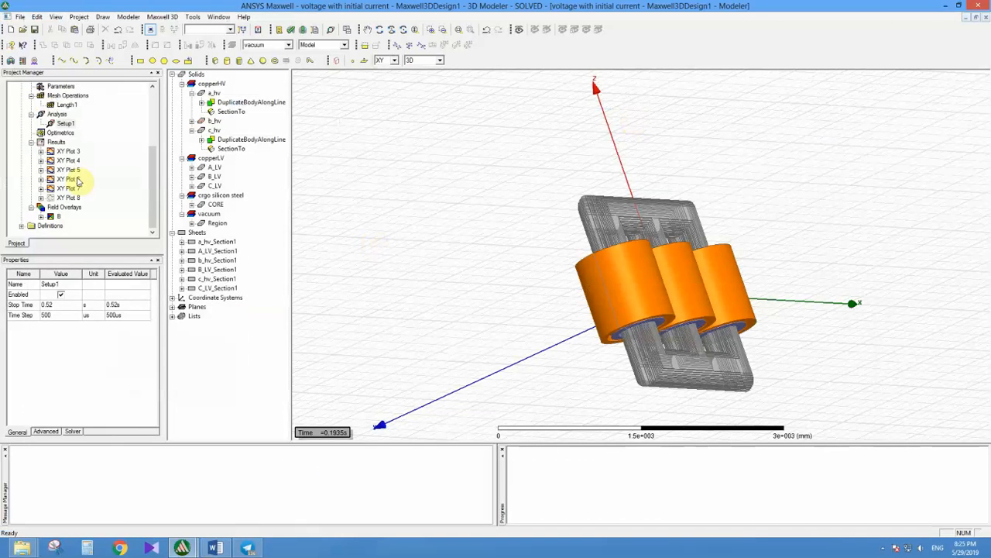
Step: Review the Variables and Winding quantities available for a rectangular transient report and close the report setup without creating a plot
right_click(52, 144)
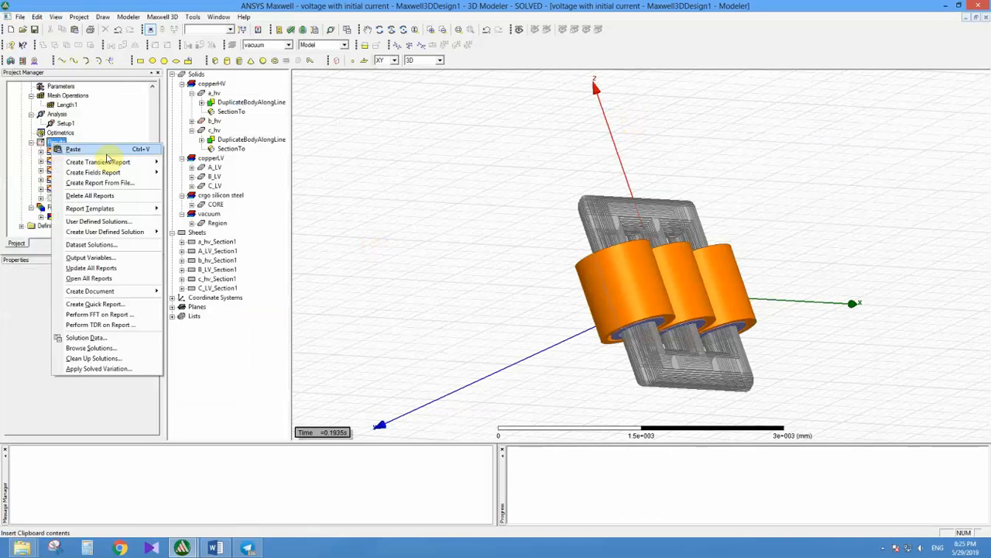
mouse_move(109, 164)
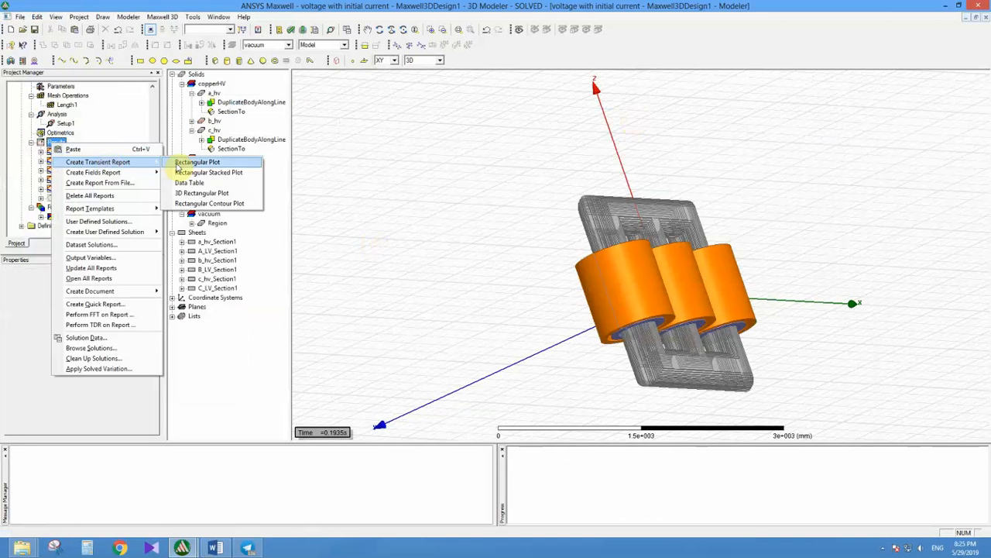
left_click(178, 164)
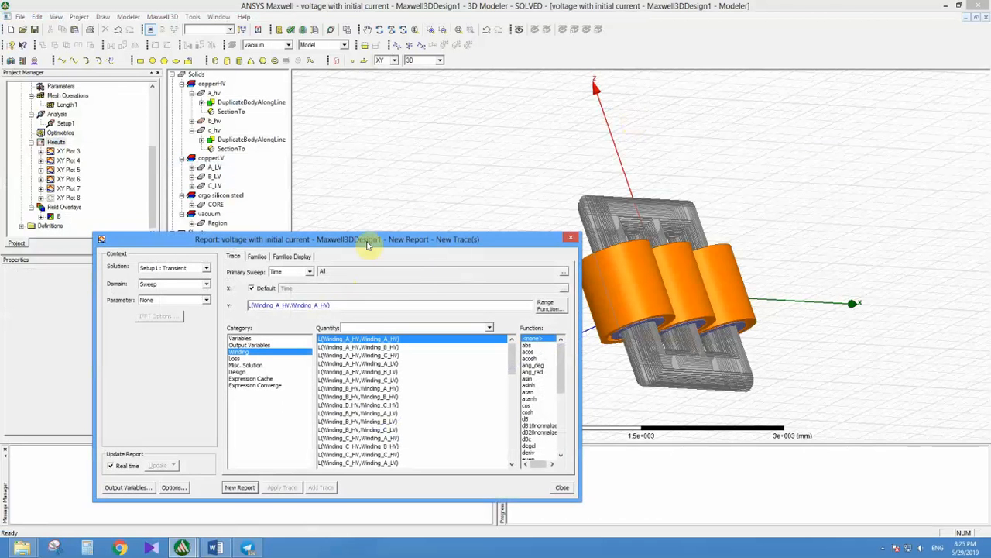
left_click_drag(409, 175, 576, 134)
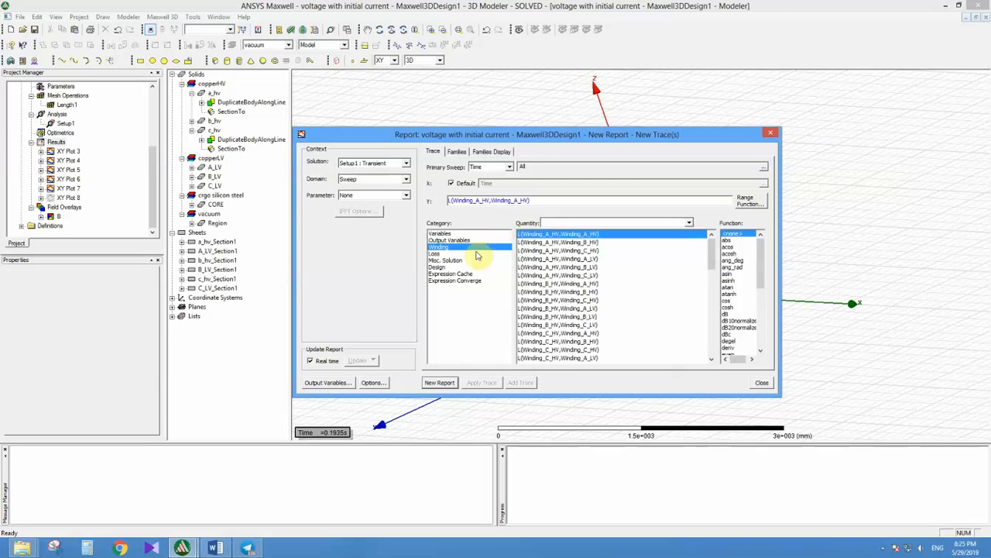
left_click(440, 235)
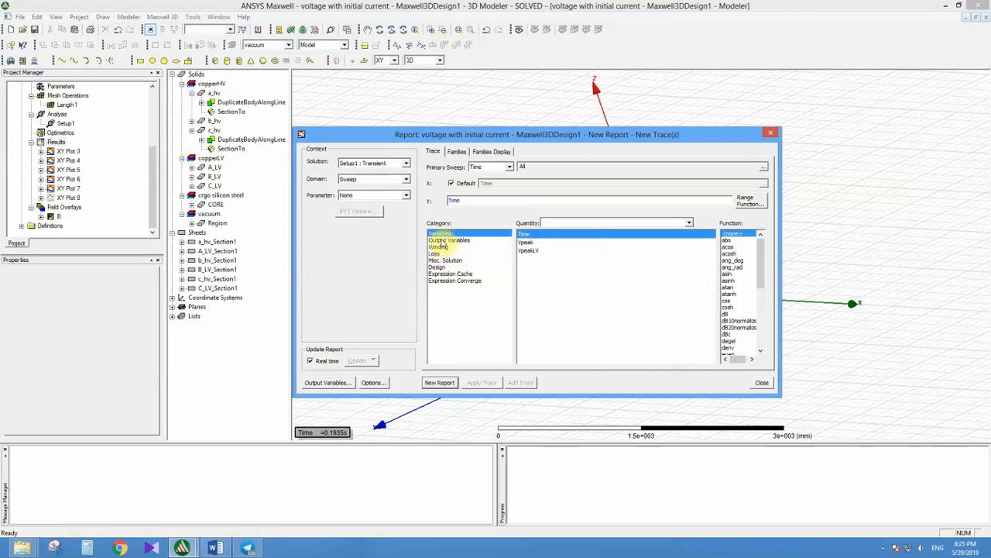
left_click(440, 247)
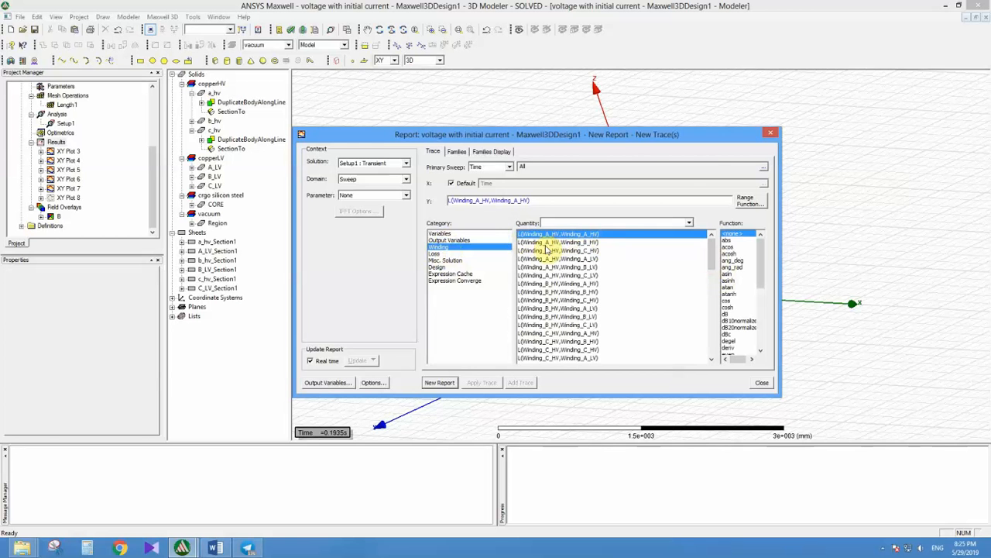
left_click(770, 132)
Step: Check the Compute Inductance Matrix option under Matrix Computation in the 3D design settings and close the settings
scroll(148, 124, "up", 3)
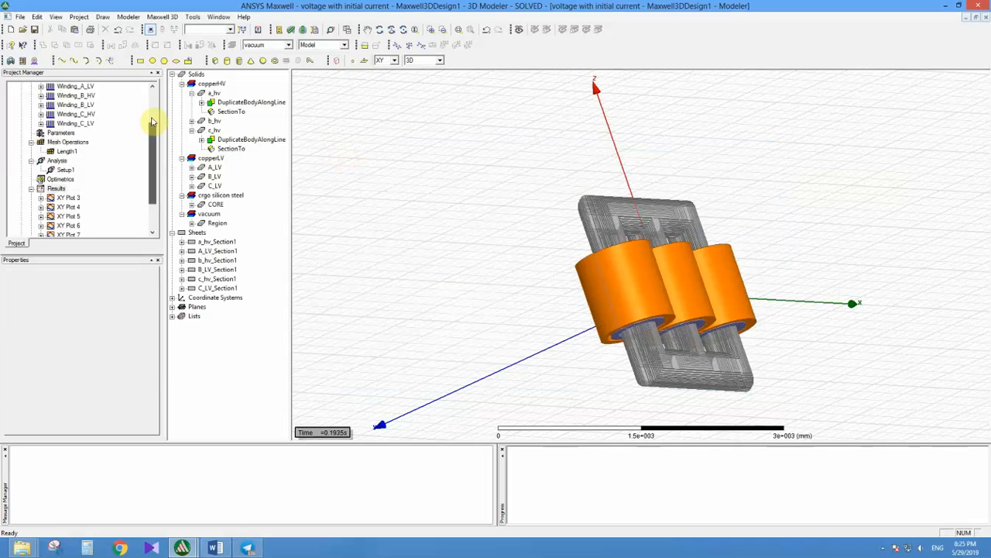
right_click(54, 106)
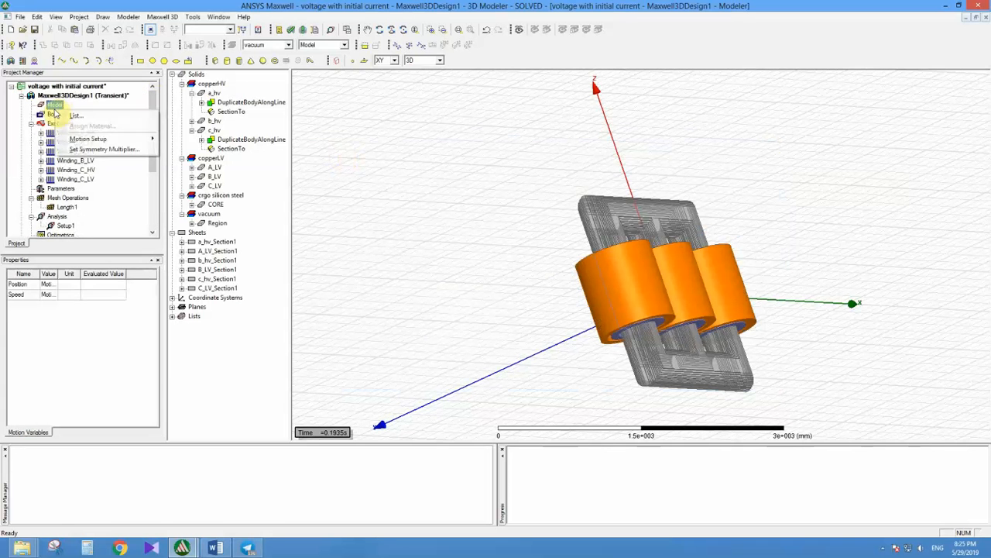
left_click(85, 150)
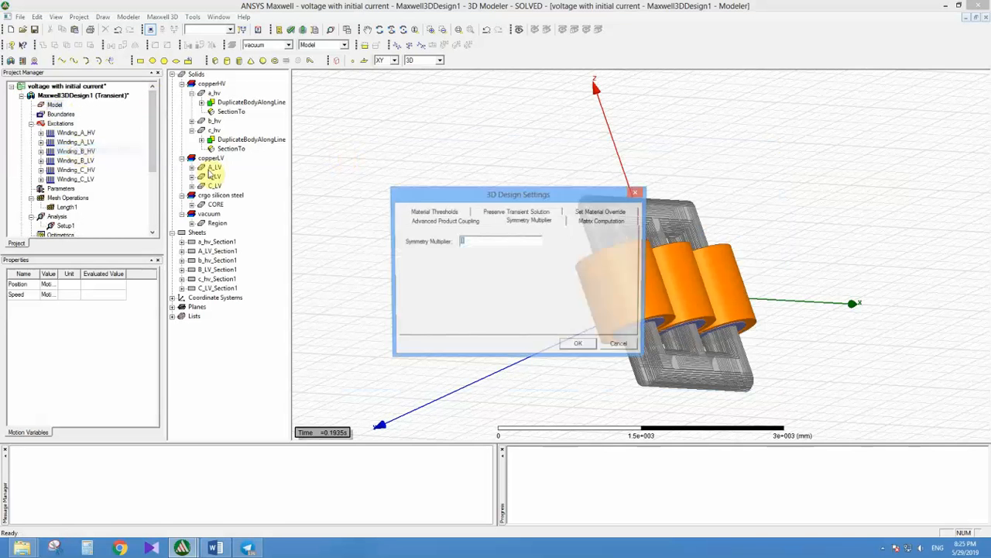
left_click(605, 222)
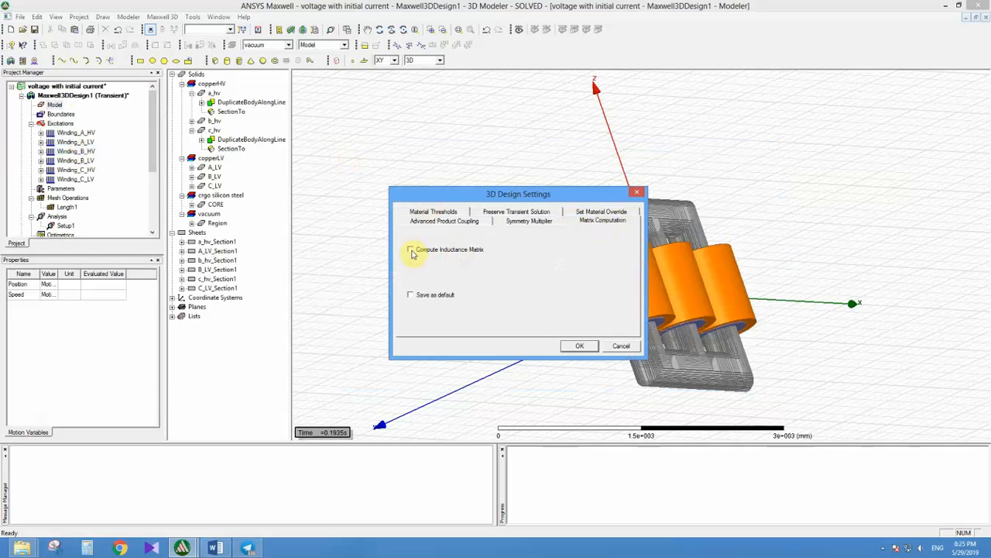
left_click(580, 347)
Step: Create a rectangular transient report of FluxLinkage for Winding_A_HV, Winding_B_HV and Winding_C_HV against time
left_click_drag(149, 152, 147, 206)
right_click(56, 143)
mouse_move(116, 163)
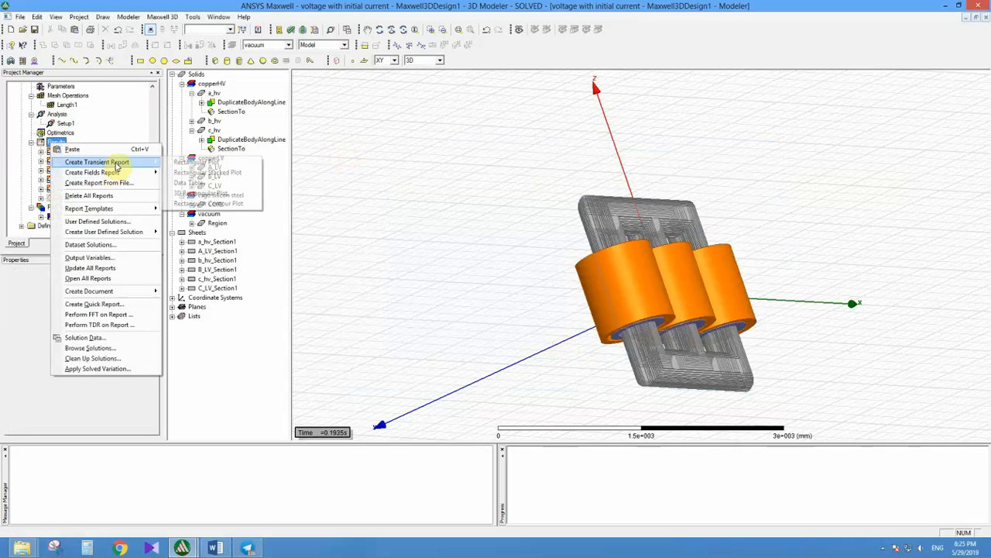
left_click(193, 162)
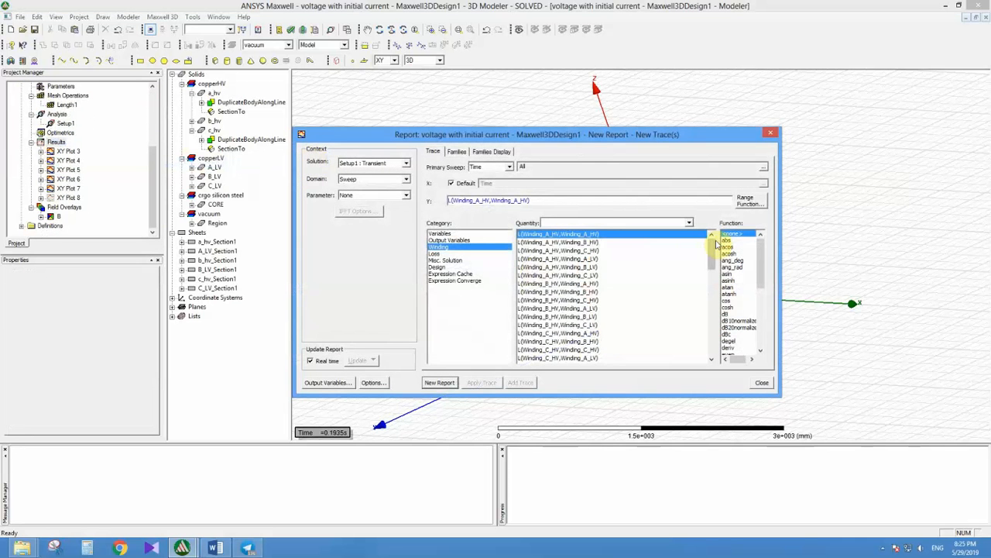
left_click_drag(714, 249, 704, 308)
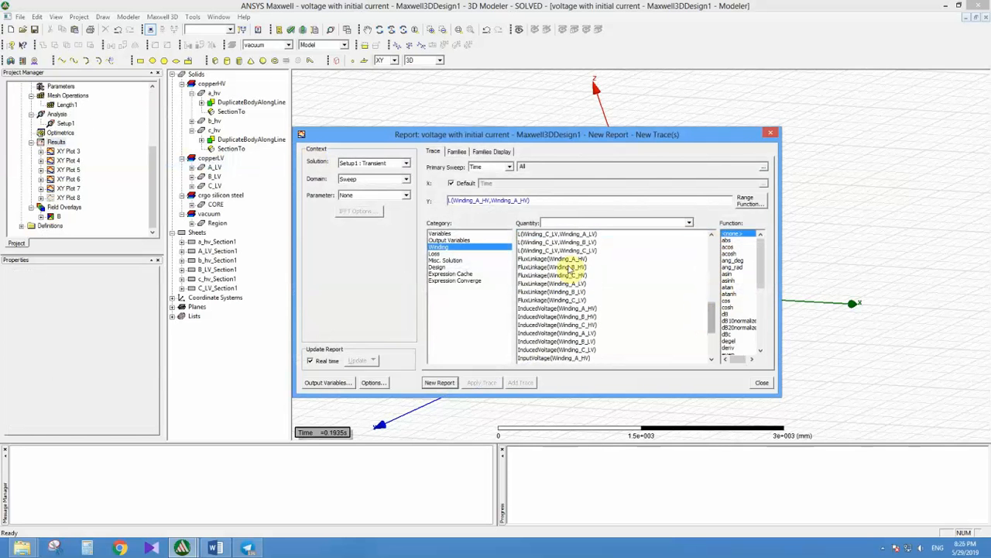
left_click(562, 260)
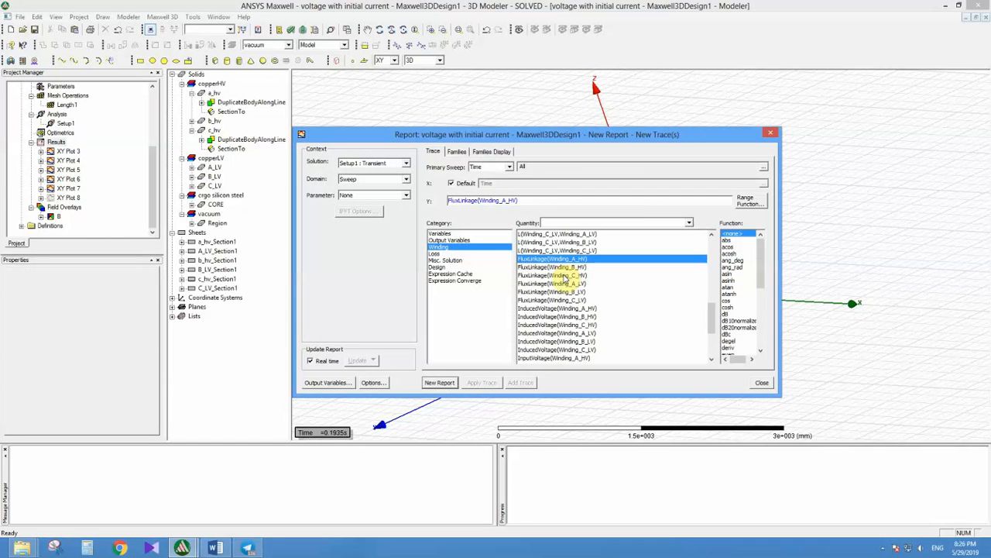
left_click(569, 267, "ctrl")
left_click(570, 275, "ctrl")
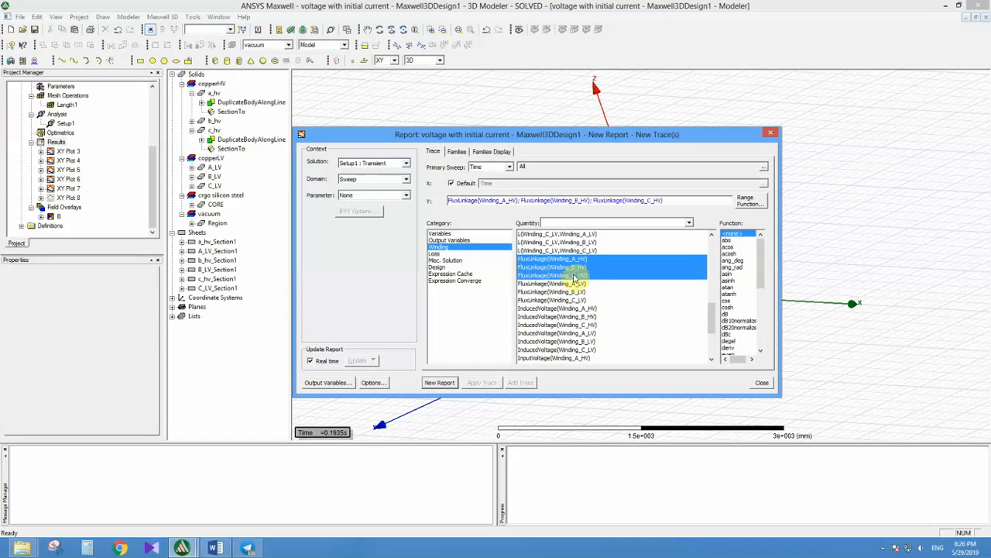
left_click(440, 383)
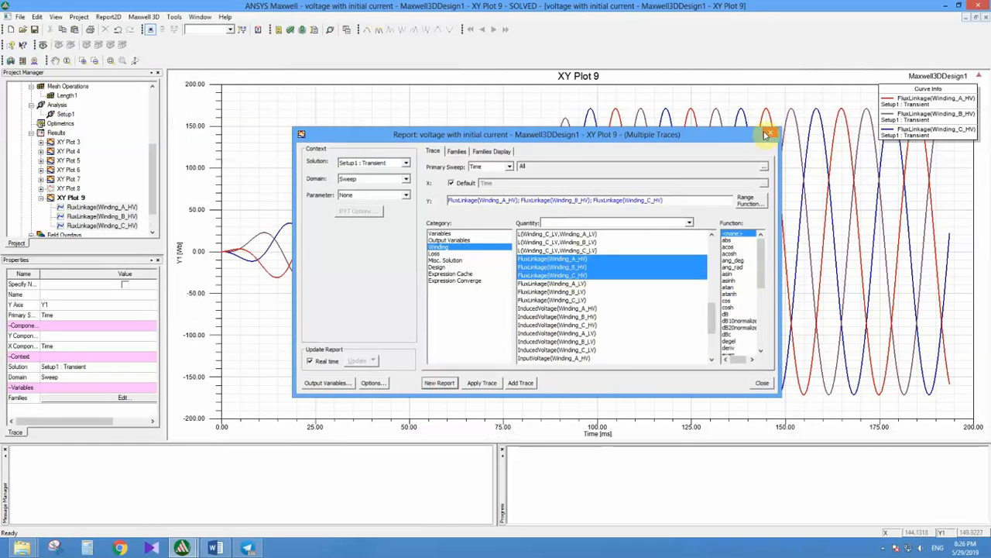
left_click(771, 133)
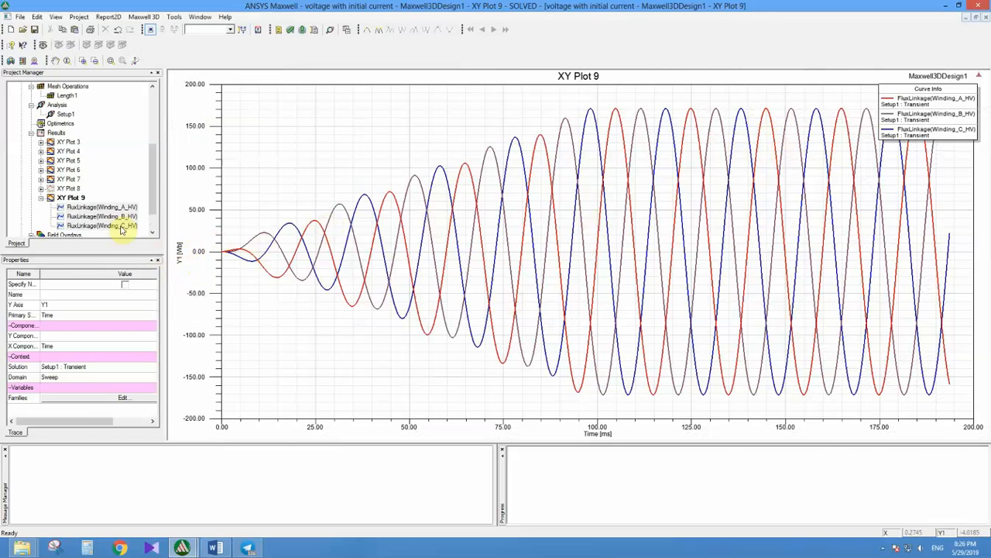
Step: Examine the winding current and Loss quantities offered for a new rectangular transient report and close it without plotting
right_click(54, 136)
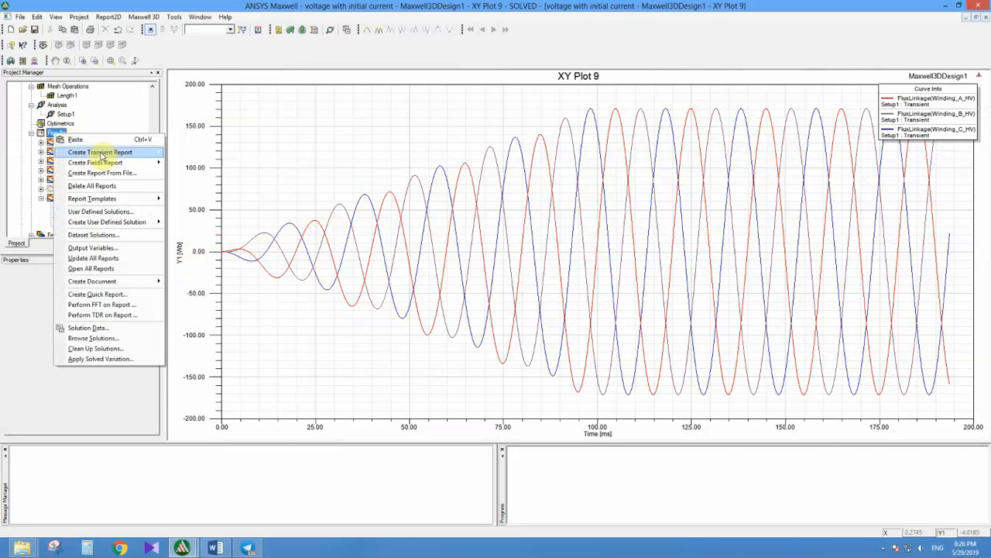
mouse_move(100, 152)
left_click(199, 153)
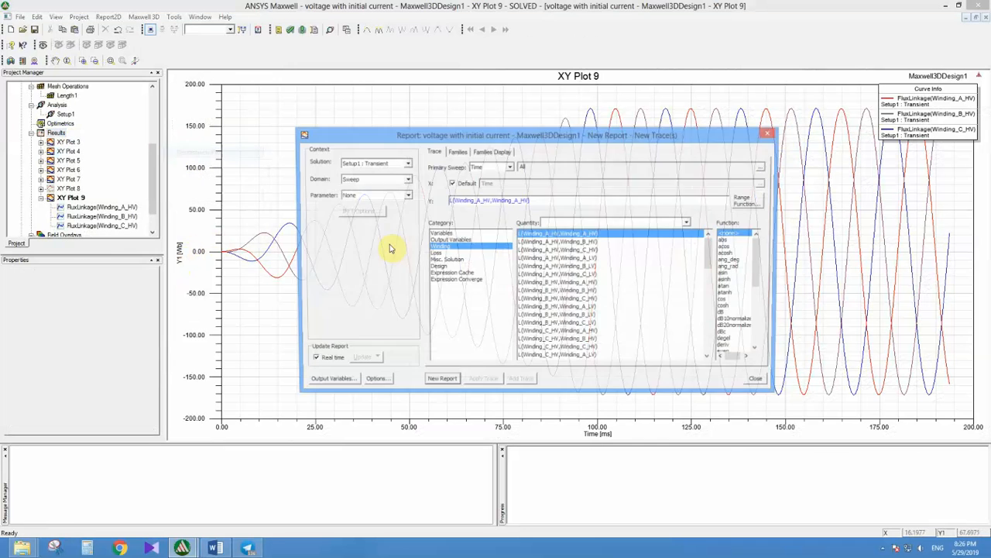
left_click_drag(711, 252, 711, 332)
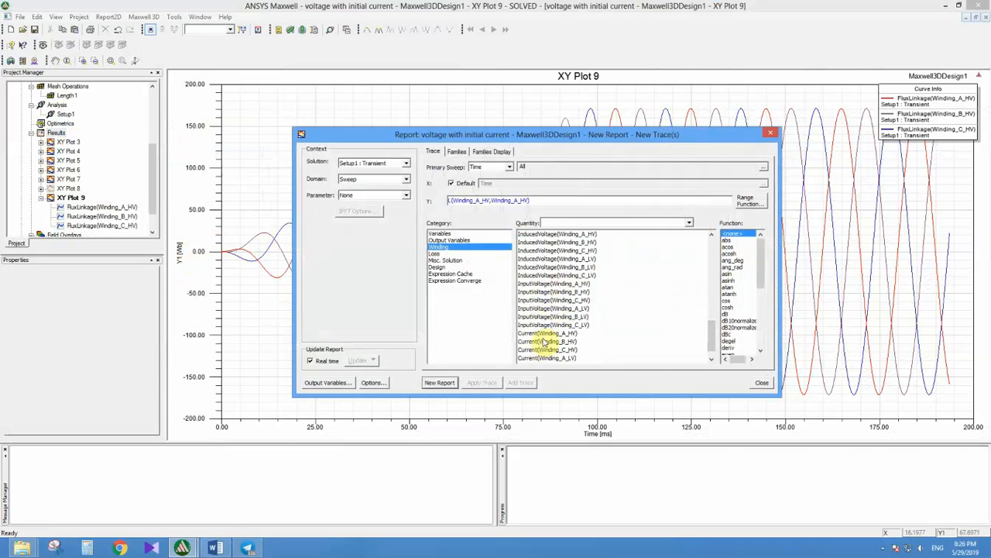
left_click(546, 334)
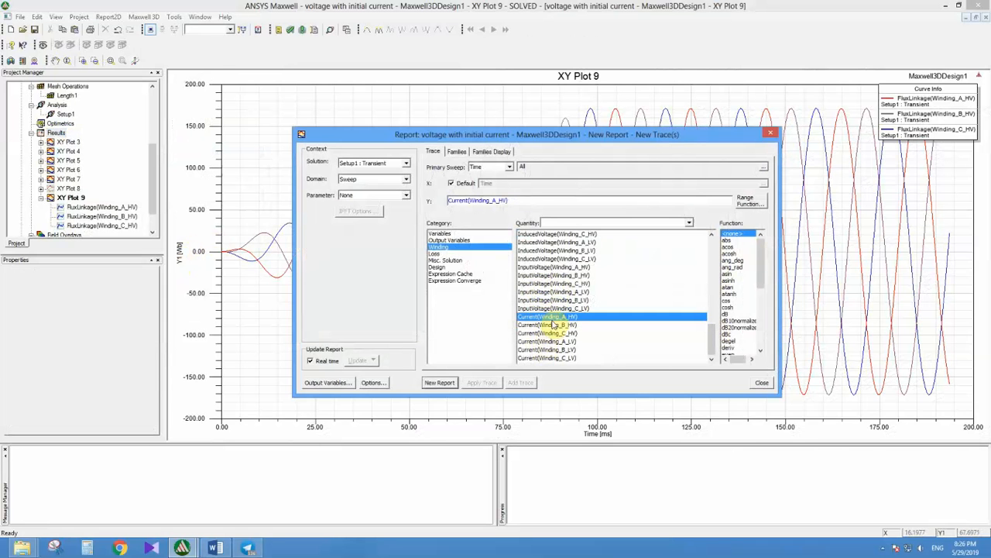
left_click(435, 254)
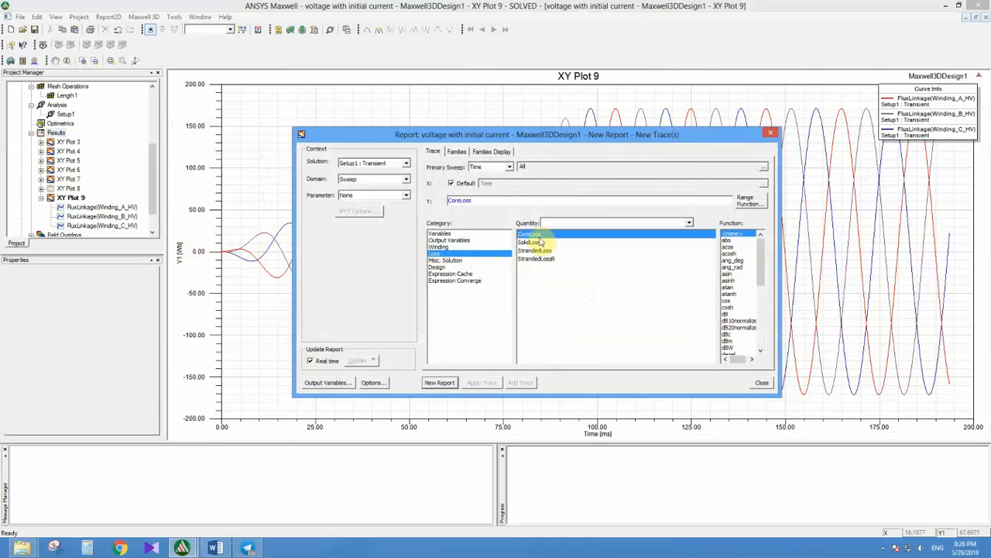
left_click(770, 132)
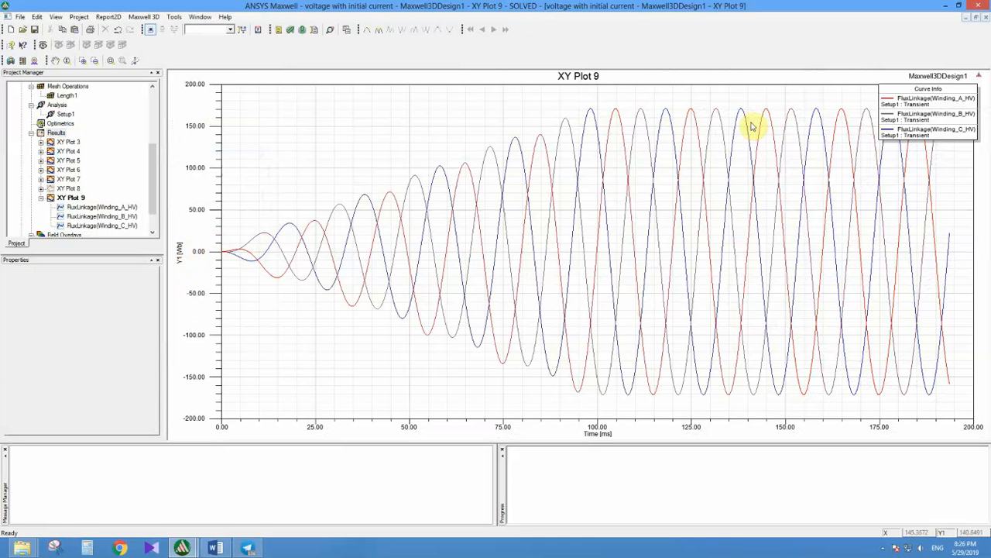
Step: Return to the 3D model and check that the Set Core Loss settings have core loss enabled for CORE, then accept them
left_click_drag(155, 160, 154, 112)
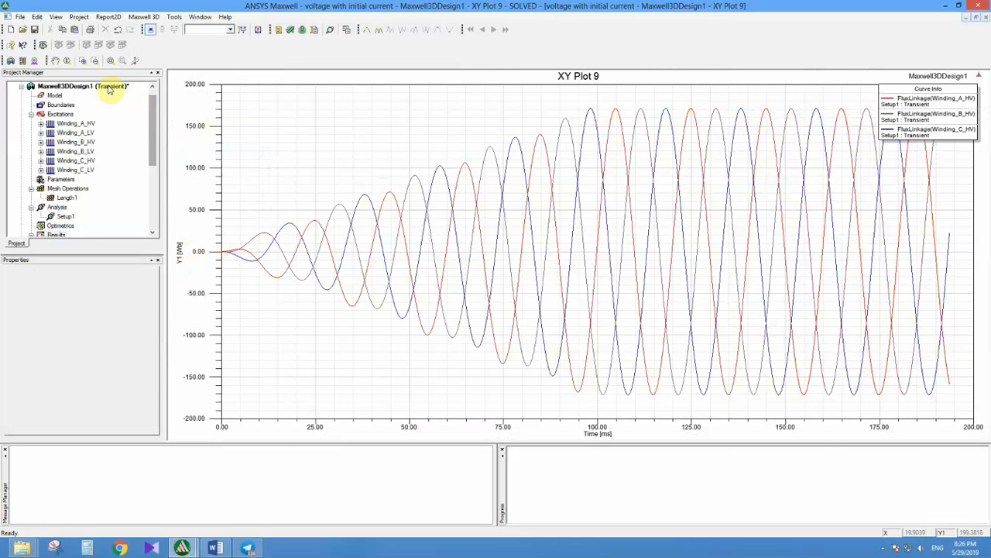
double_click(109, 87)
right_click(517, 199)
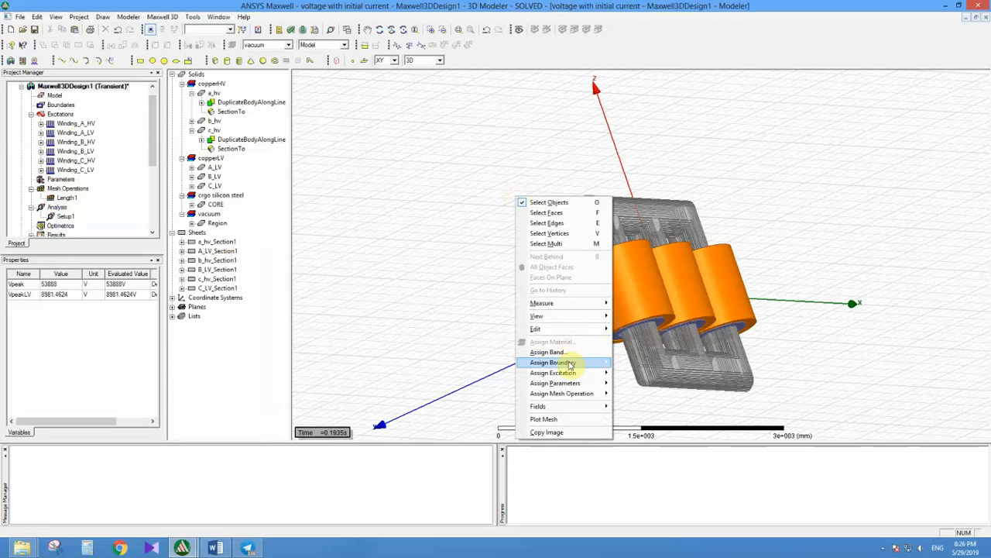
mouse_move(572, 383)
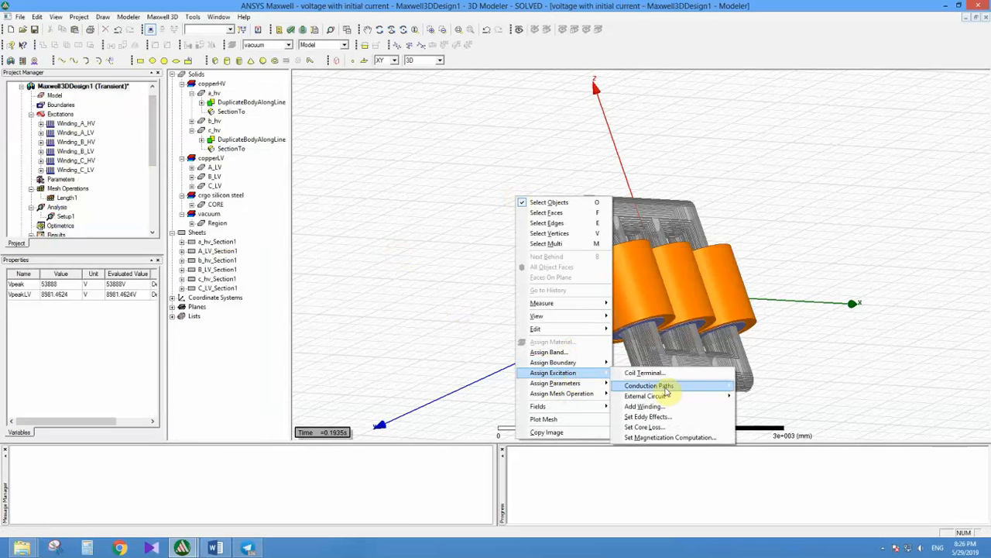
left_click(647, 428)
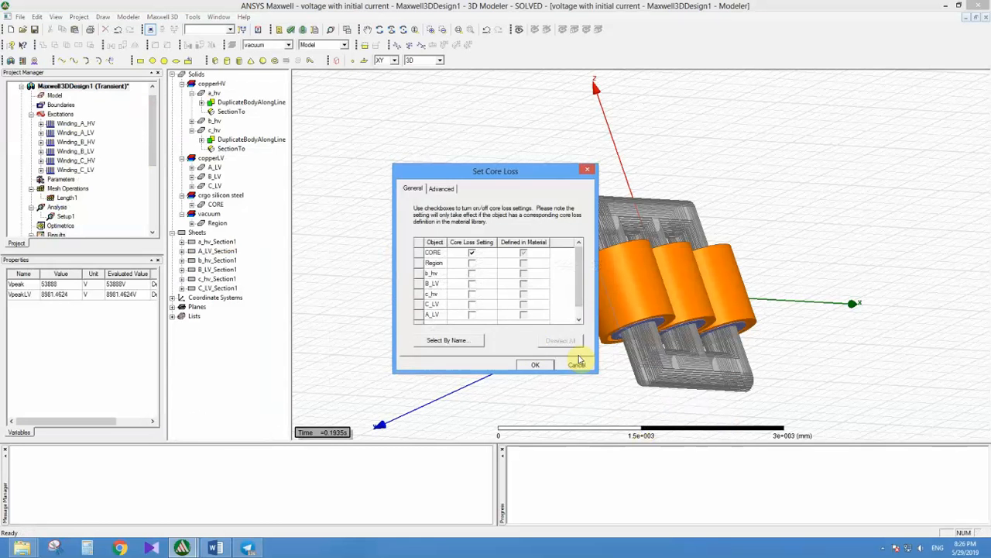
left_click(472, 253)
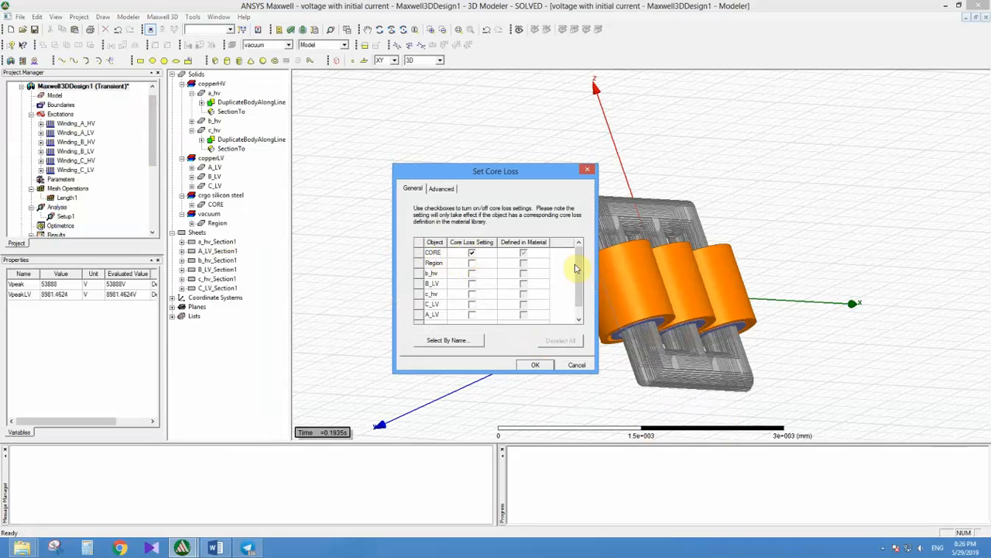
left_click_drag(577, 266, 583, 259)
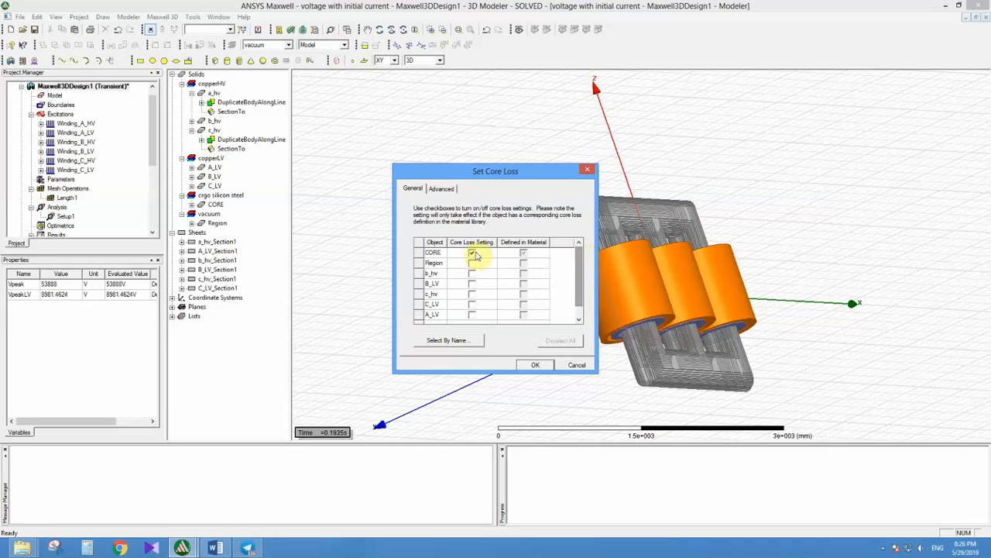
left_click(536, 365)
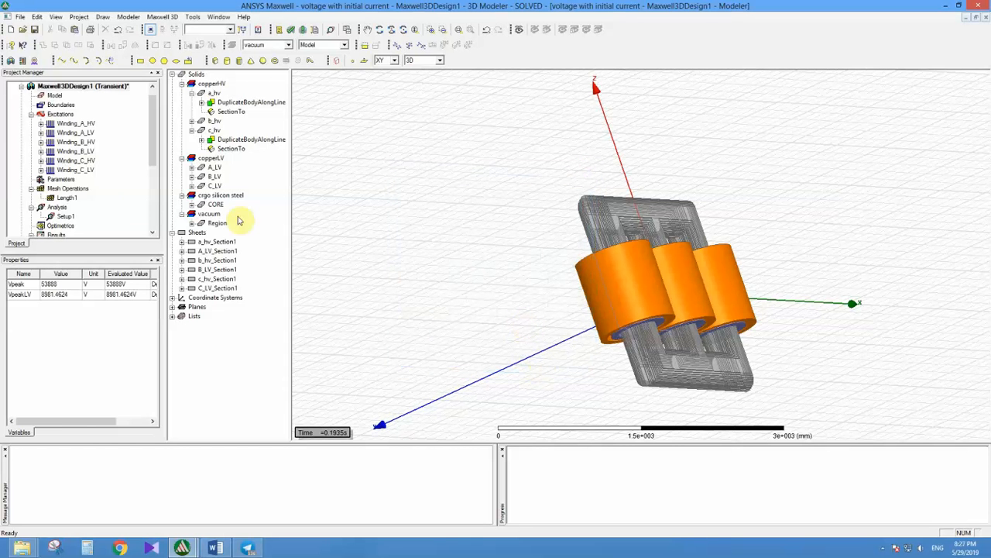
Step: Starting from the Winding_B_HV flux linkage trace, create a new report plotting CoreLoss against time
left_click_drag(155, 150, 154, 200)
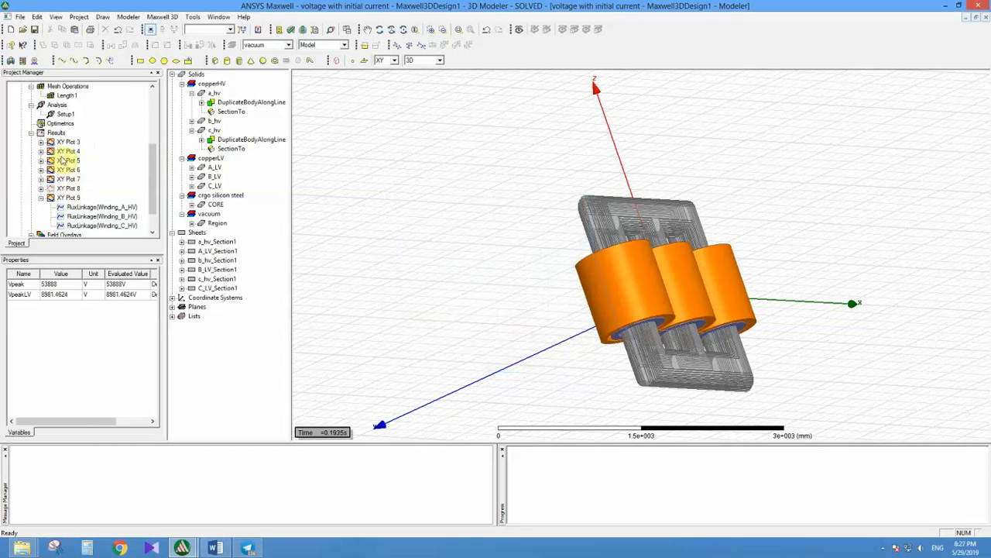
double_click(85, 216)
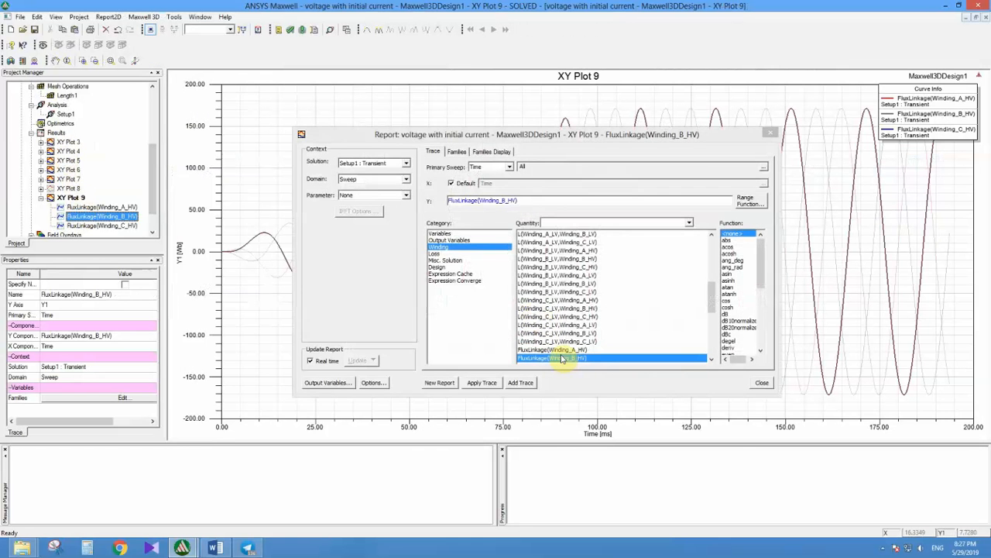
left_click(438, 253)
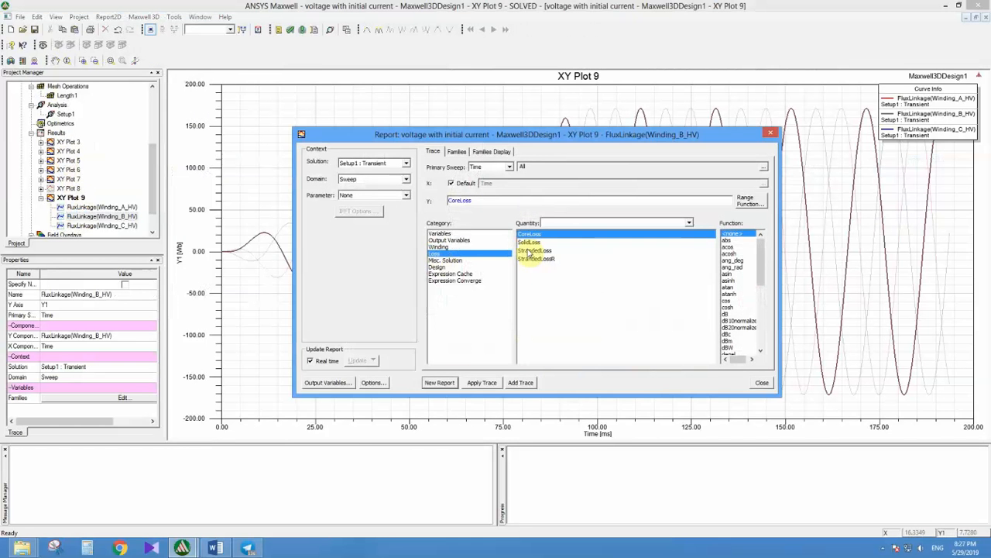
left_click(439, 383)
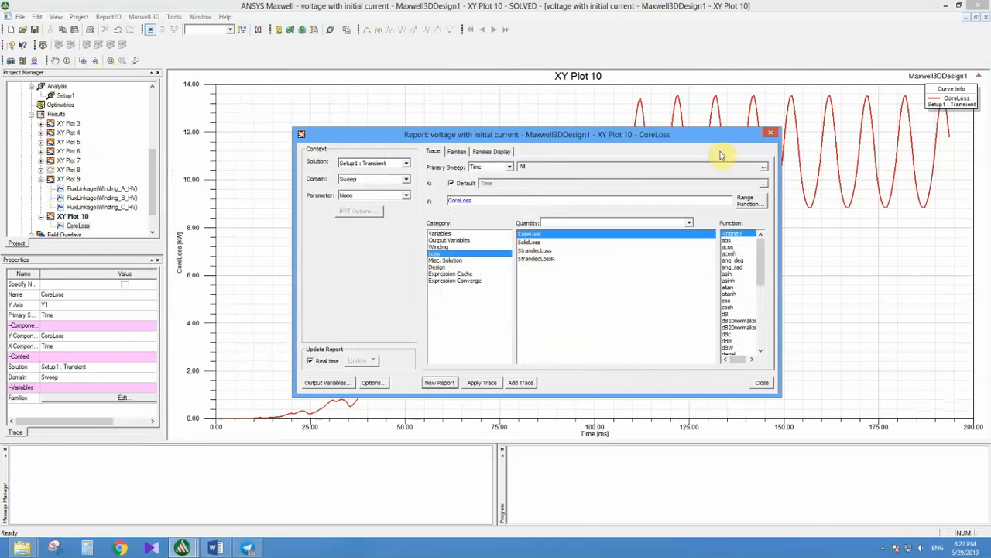
left_click_drag(722, 142, 672, 171)
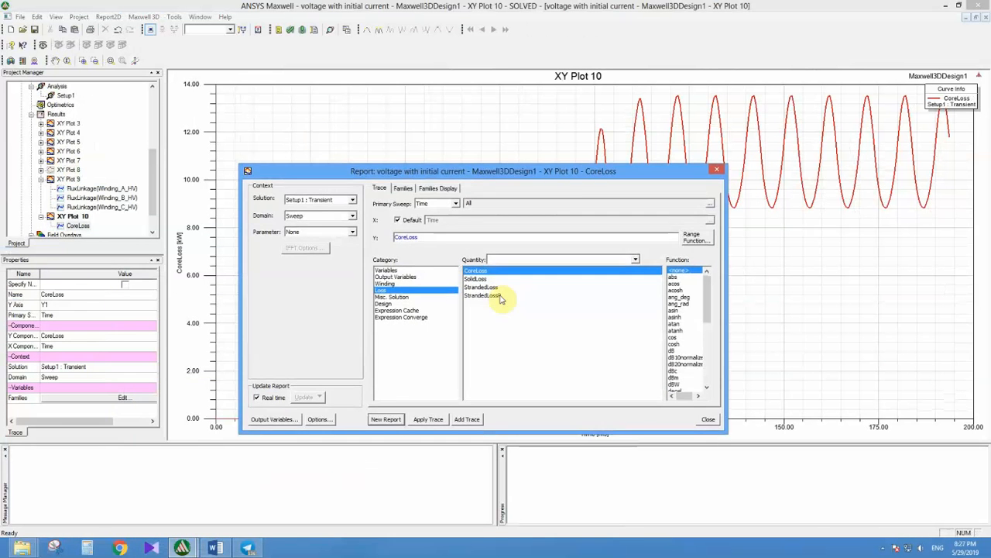
Step: Create two new reports plotting SolidLoss and StrandedLoss against time, and close the report settings
left_click(476, 280)
left_click(386, 419)
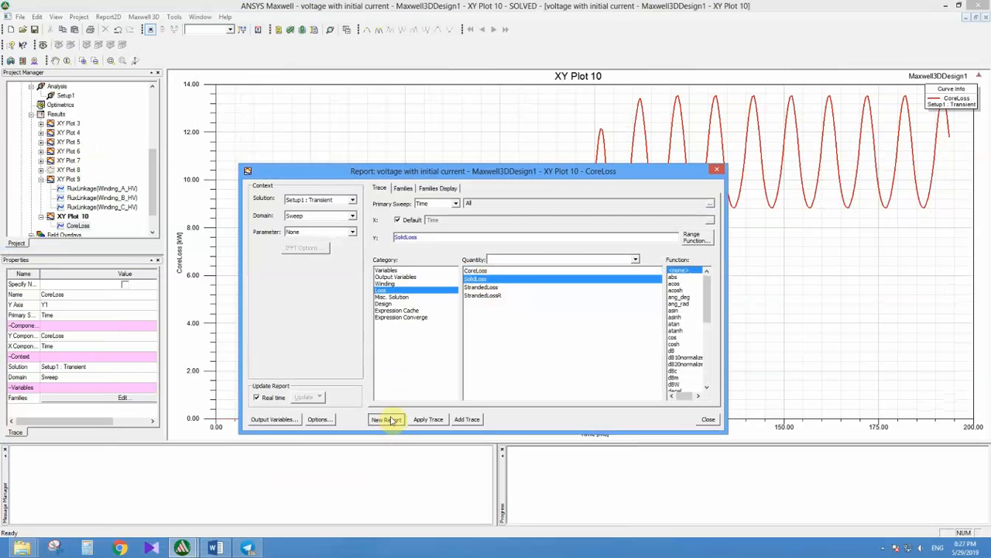
left_click_drag(674, 171, 750, 210)
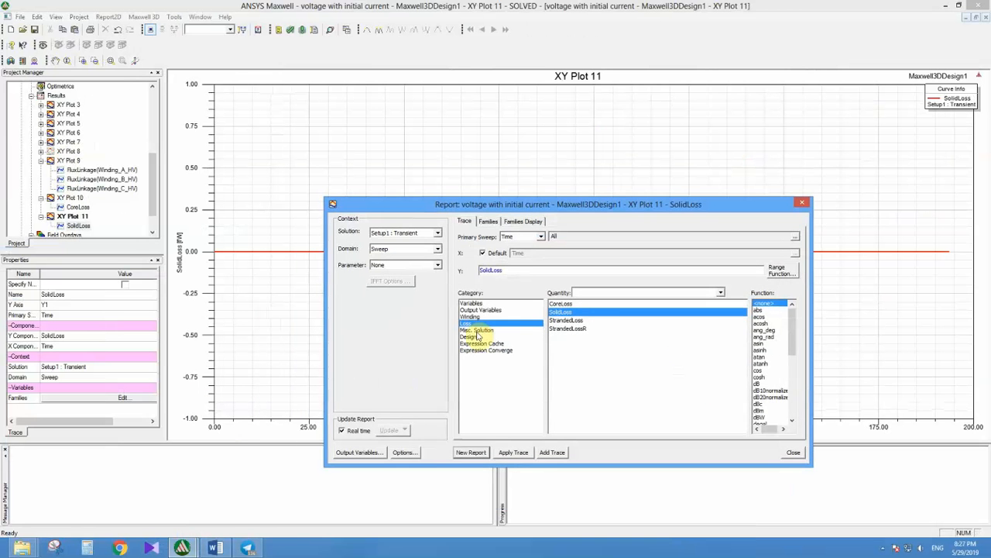
left_click(577, 321)
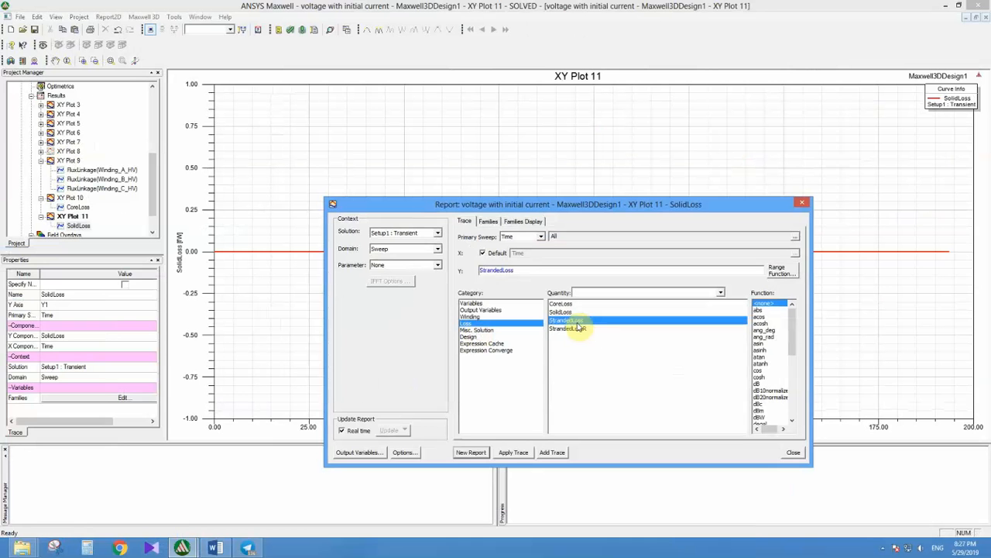
left_click(471, 453)
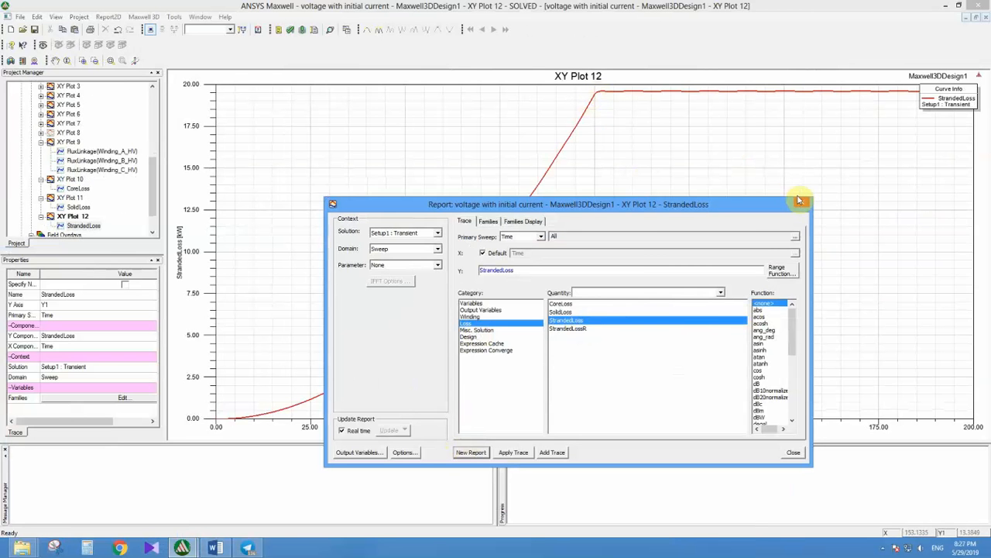
left_click(579, 331)
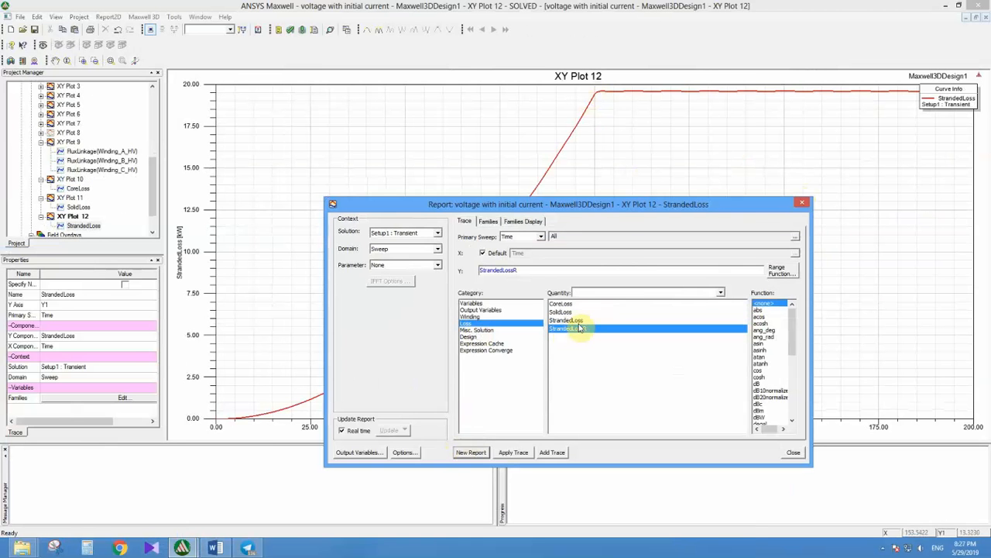
left_click(803, 203)
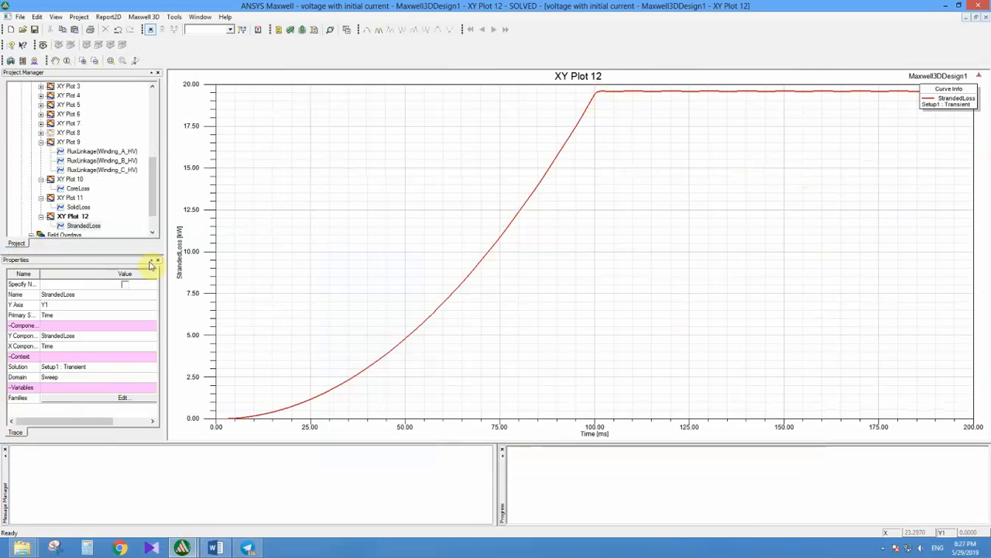
Step: Check the resistance defined for the Winding_A_LV excitation and close its settings without changes
left_click_drag(153, 188, 166, 127)
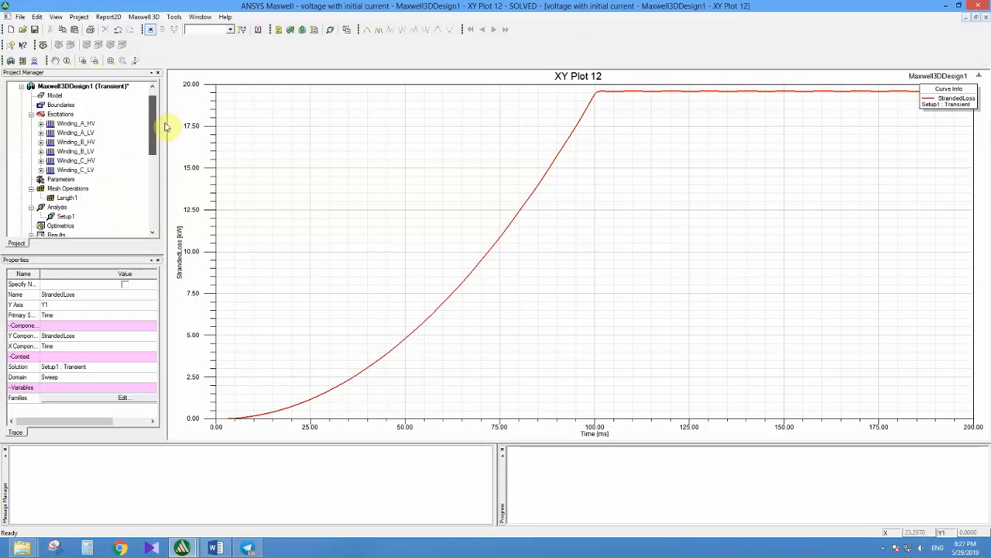
double_click(70, 134)
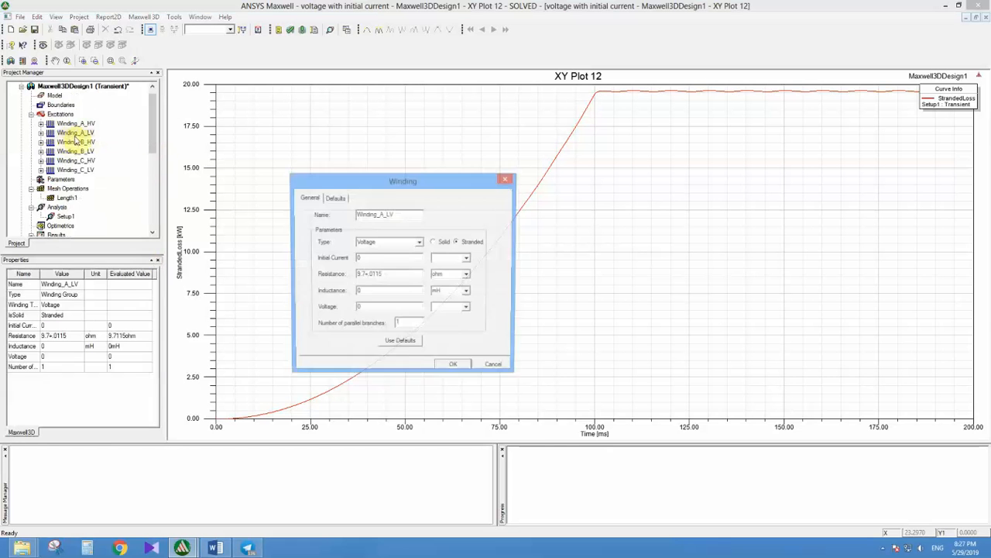
double_click(378, 273)
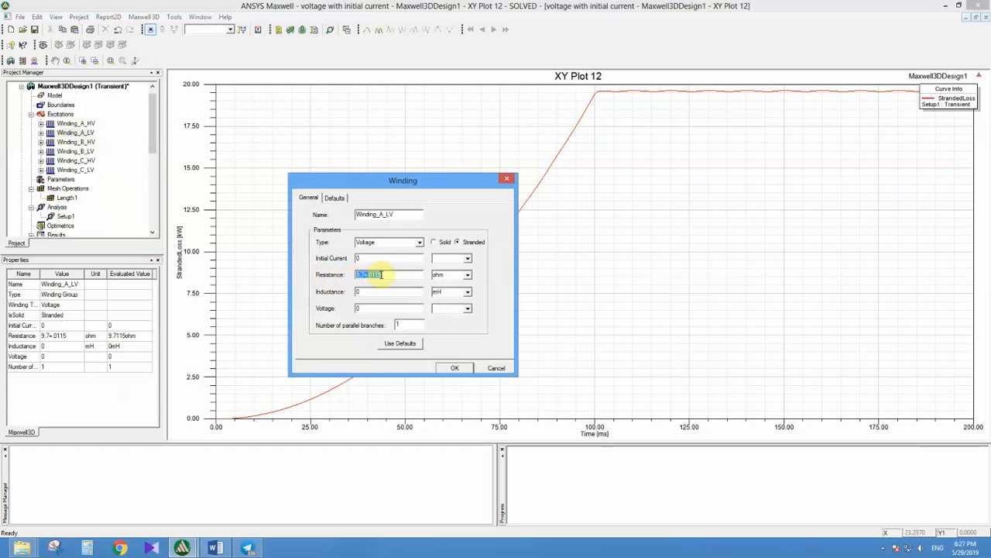
left_click(506, 180)
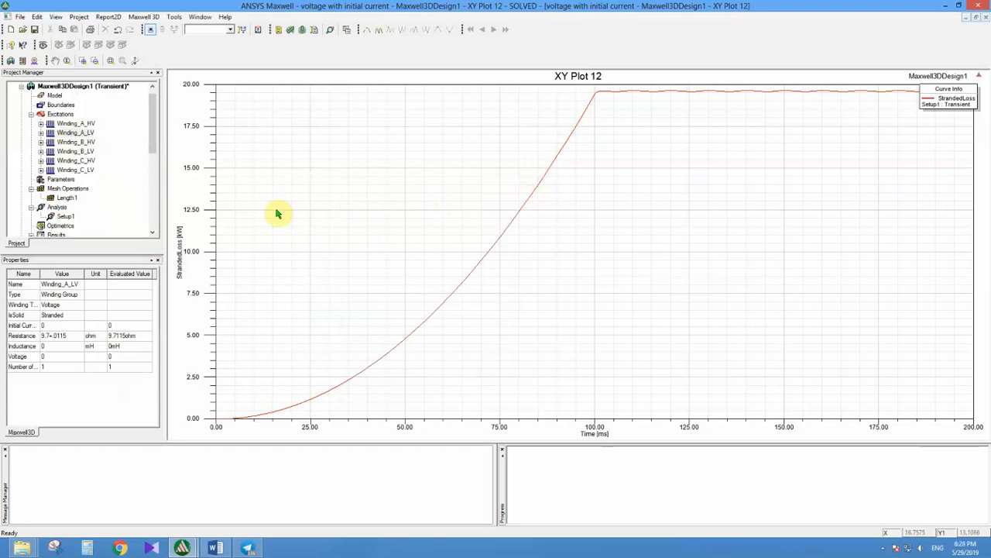
Step: Starting from the Winding_B_HV flux linkage trace, create a new report plotting StrandedLossR against time
left_click_drag(152, 143, 154, 199)
left_click(119, 180)
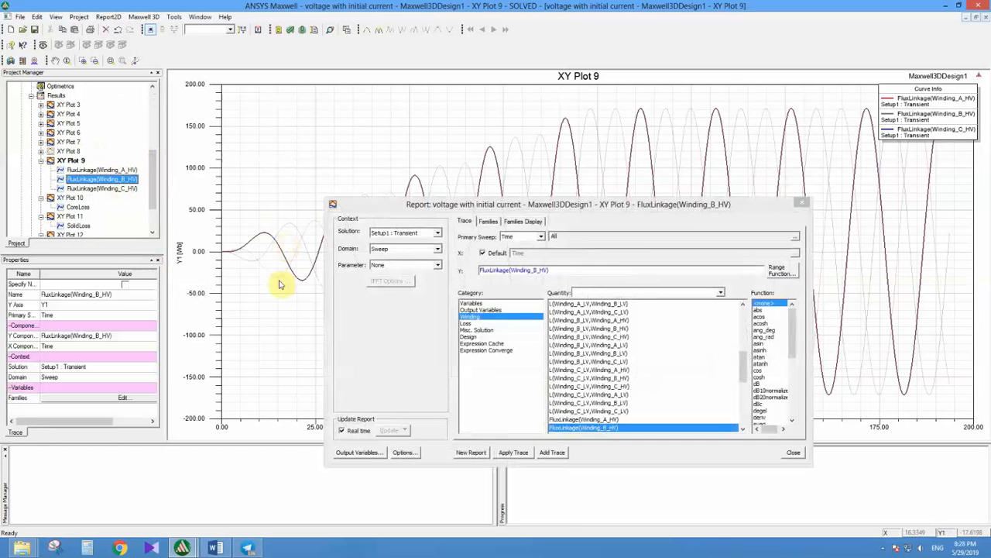
left_click(473, 323)
left_click(574, 329)
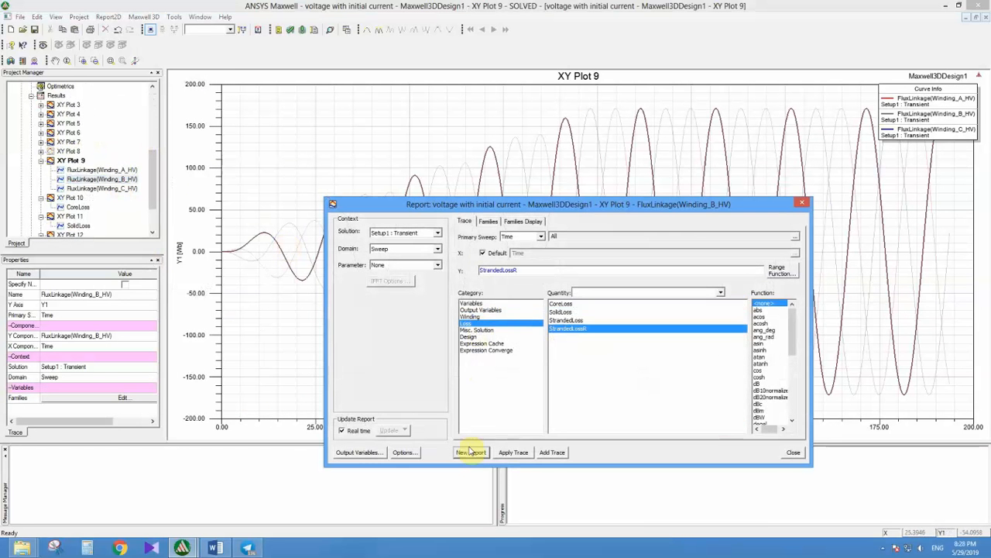
left_click(471, 451)
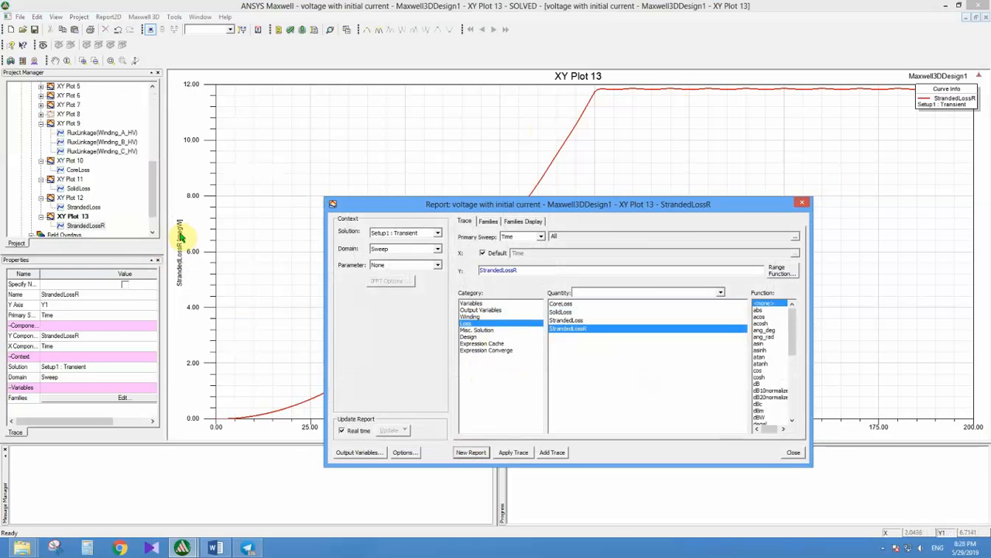
left_click(803, 202)
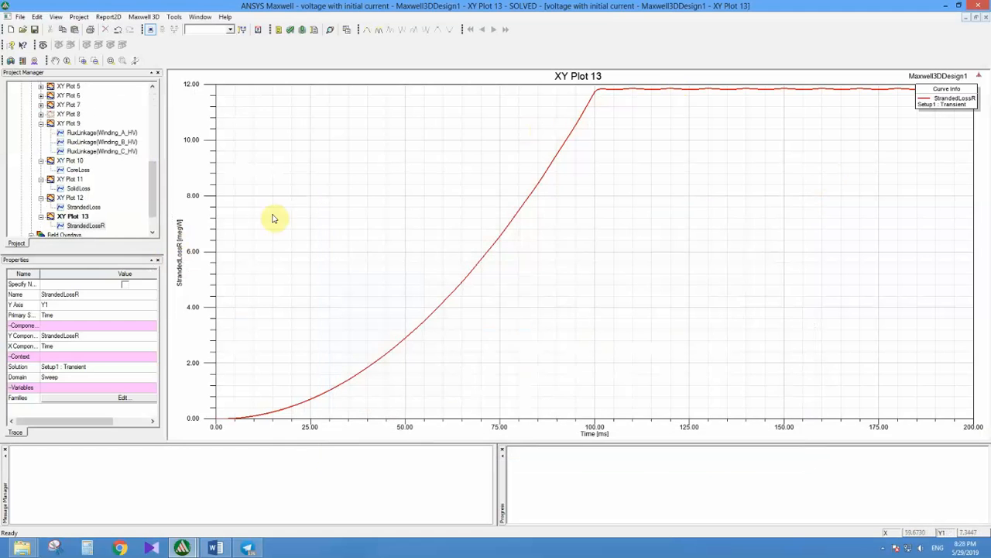
Step: Examine the Misc. Solution, Design, Expression Converge and Loss quantities available for the StrandedLossR trace and close without plotting
right_click(86, 227)
double_click(76, 226)
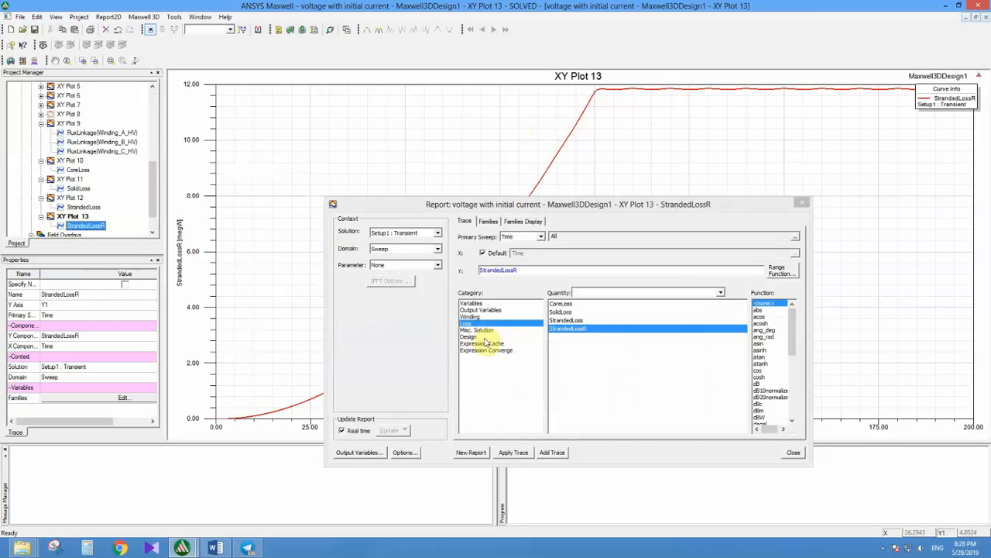
left_click(480, 330)
left_click(486, 343)
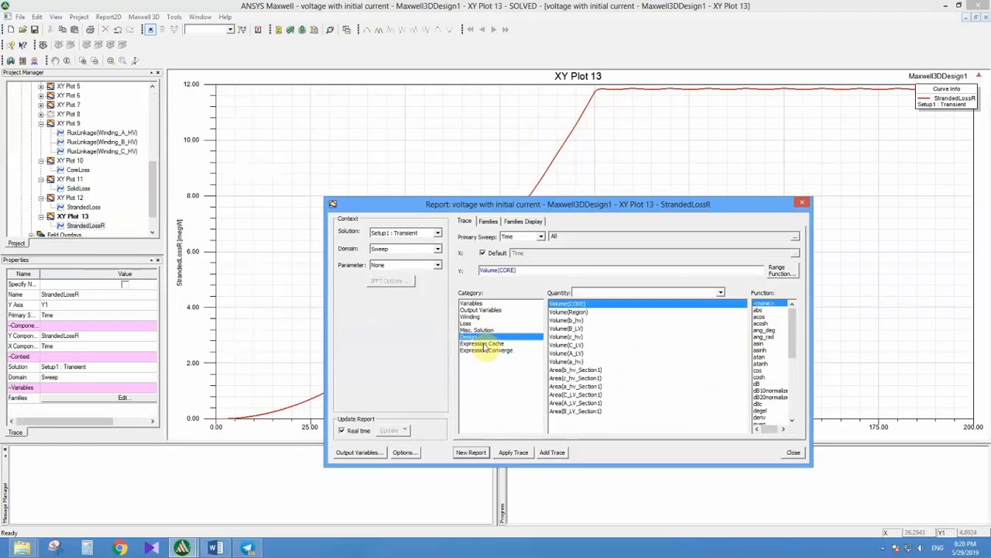
left_click(484, 351)
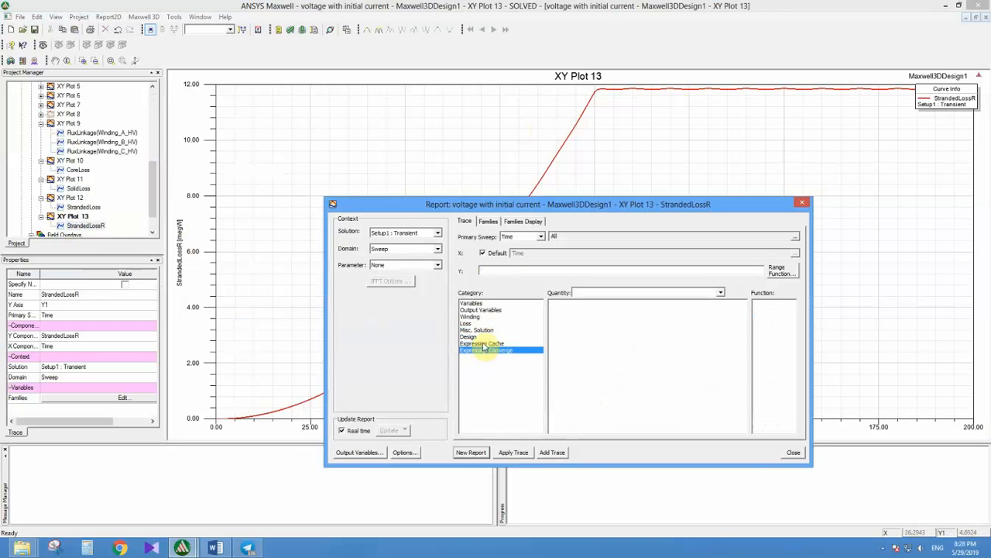
left_click(486, 331)
key("Up")
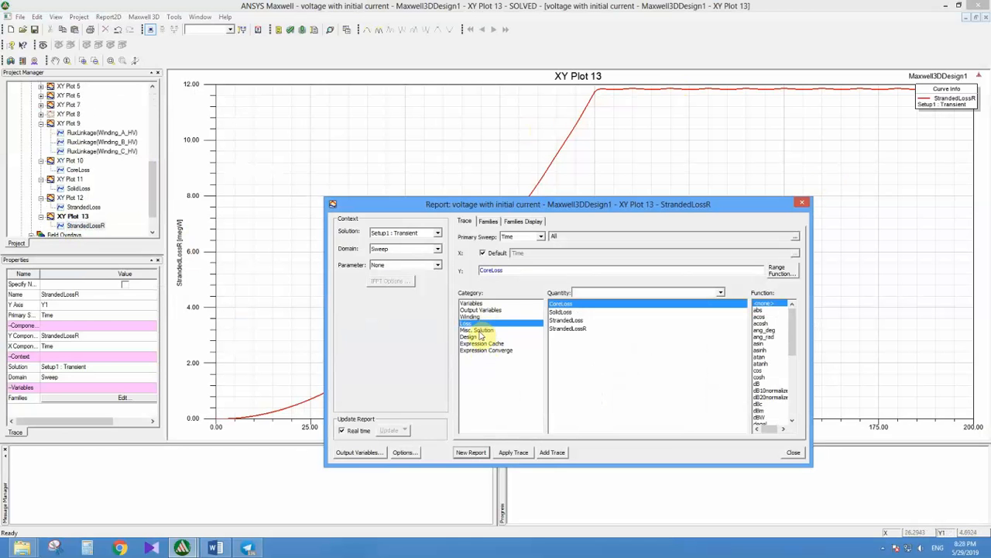
left_click(803, 203)
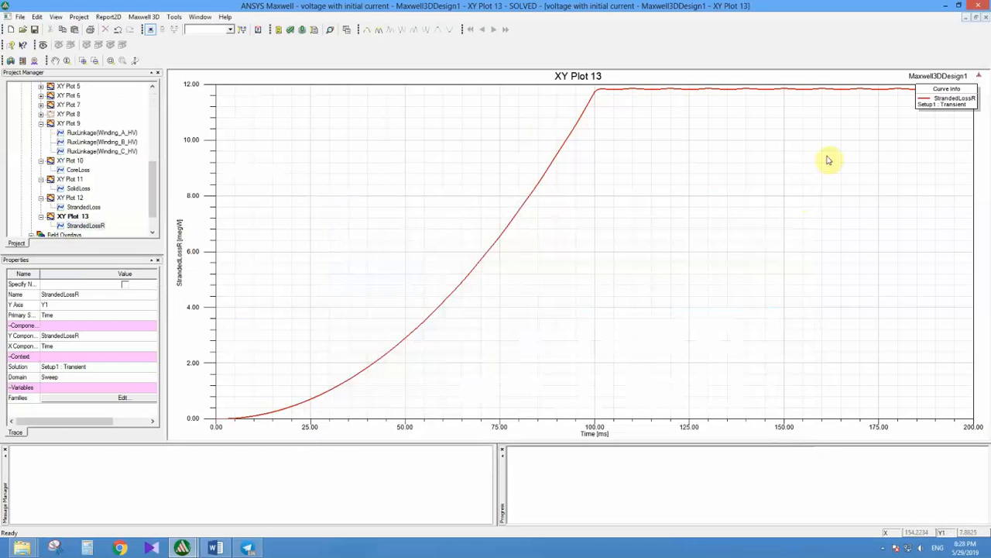
Step: Close the StrandedLossR plot window and return to the 3D model of Maxwell3DDesign1
left_click(986, 17)
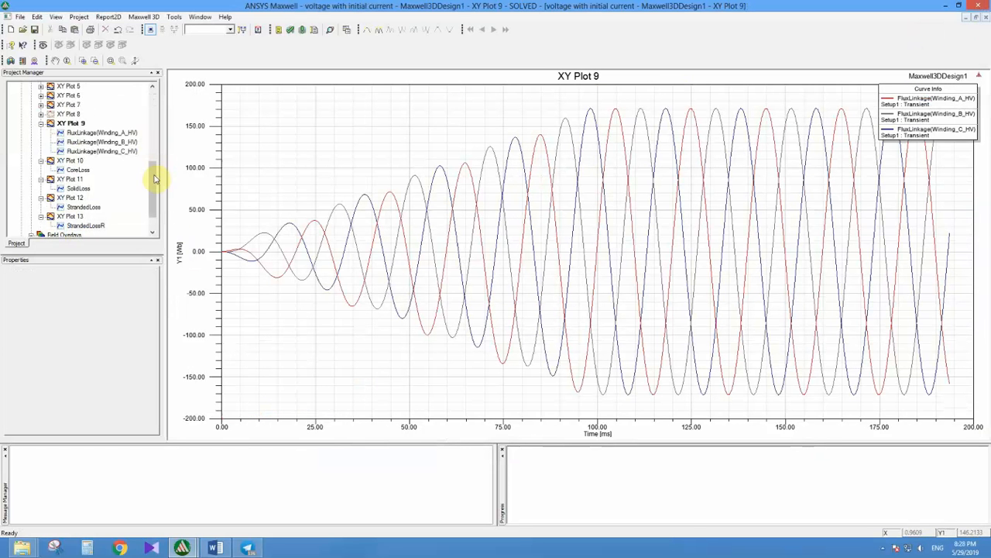
left_click_drag(154, 178, 120, 107)
double_click(123, 96)
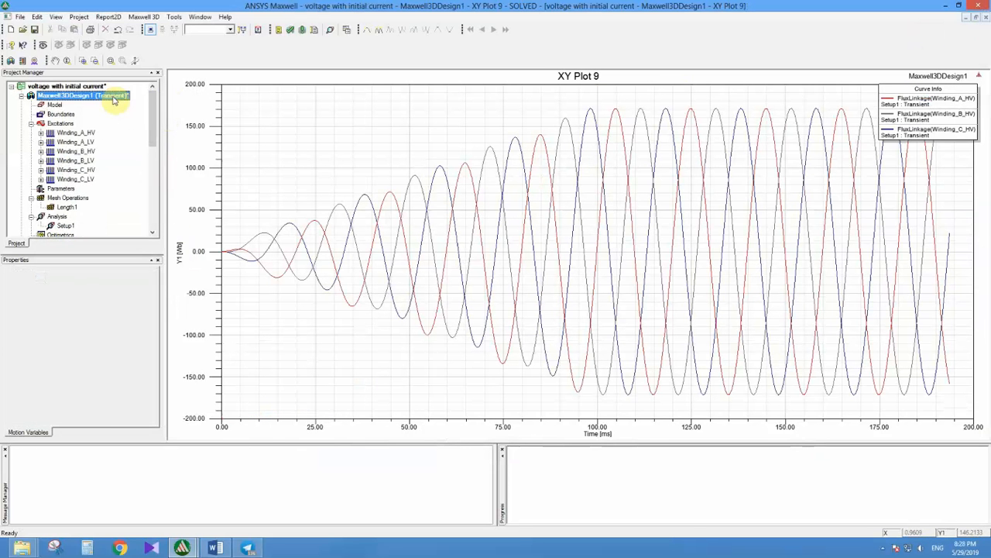
left_click(391, 205)
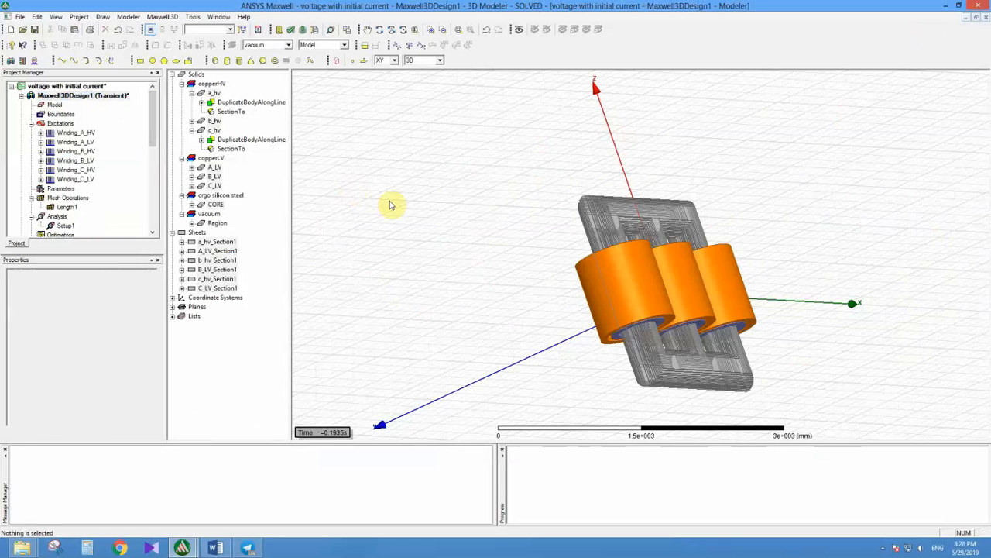
Step: Select all objects of the transformer model and create a B_Vector field plot on them
key("ctrl+a")
mouse_move(474, 231)
left_mouse_down("alt")
mouse_move(452, 261)
mouse_move(466, 246)
left_mouse_up("alt")
right_click(467, 246)
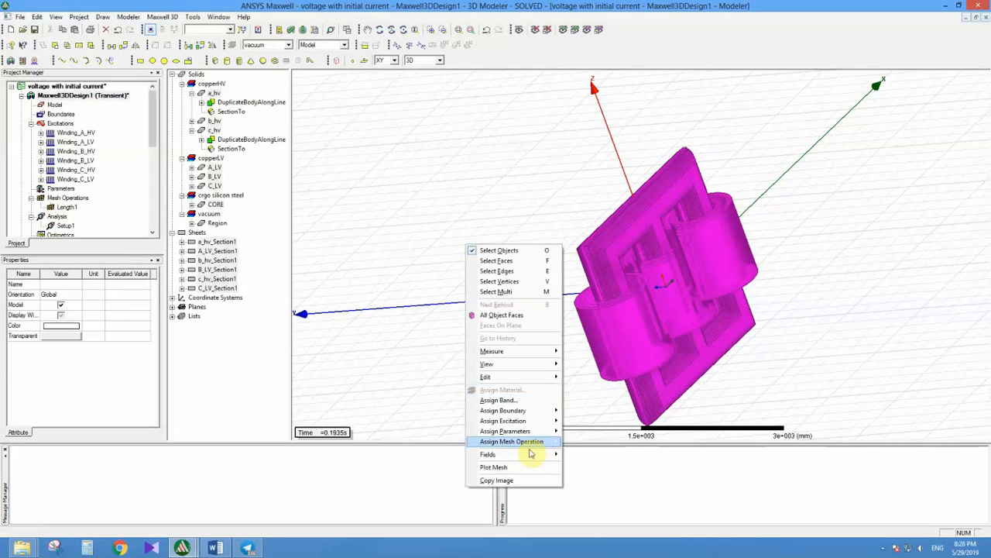
mouse_move(531, 457)
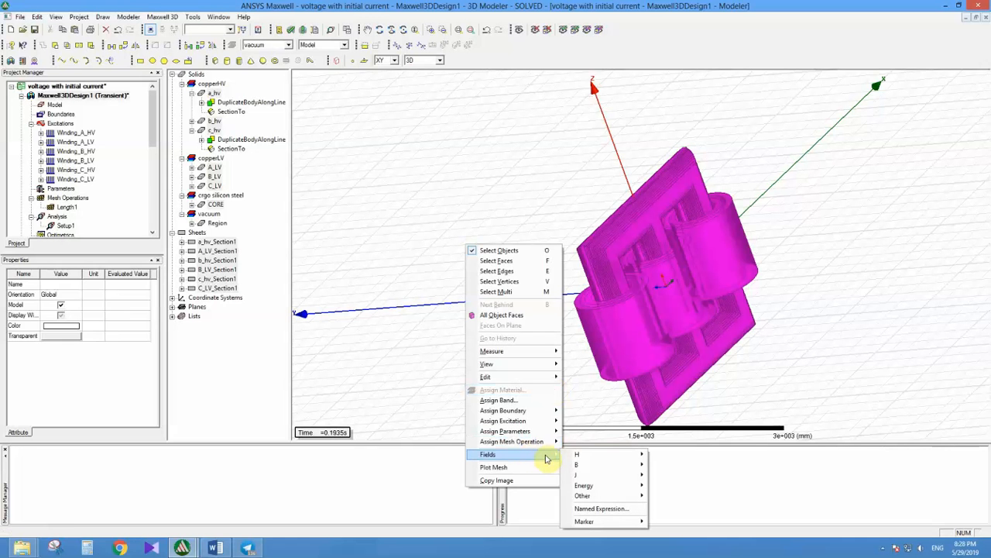
mouse_move(587, 465)
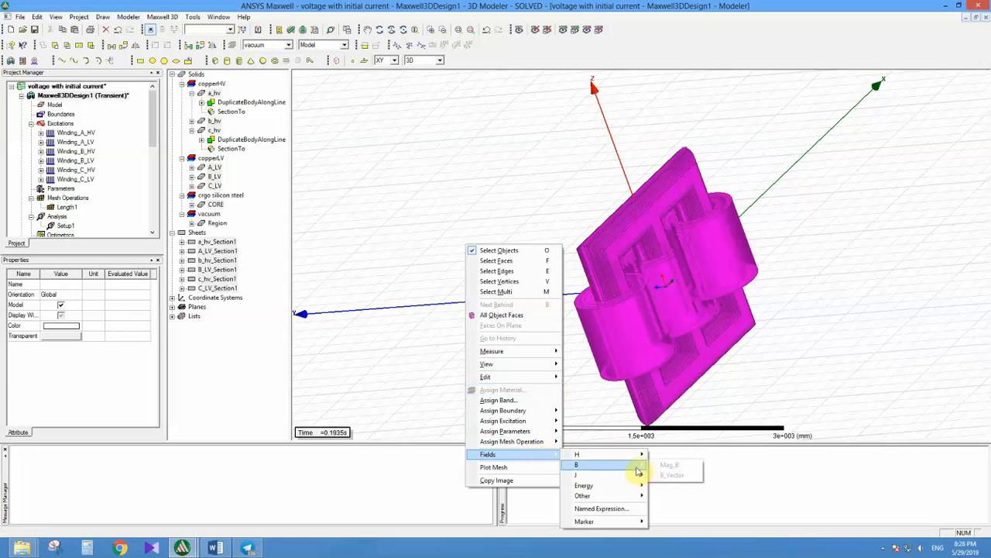
left_click(669, 474)
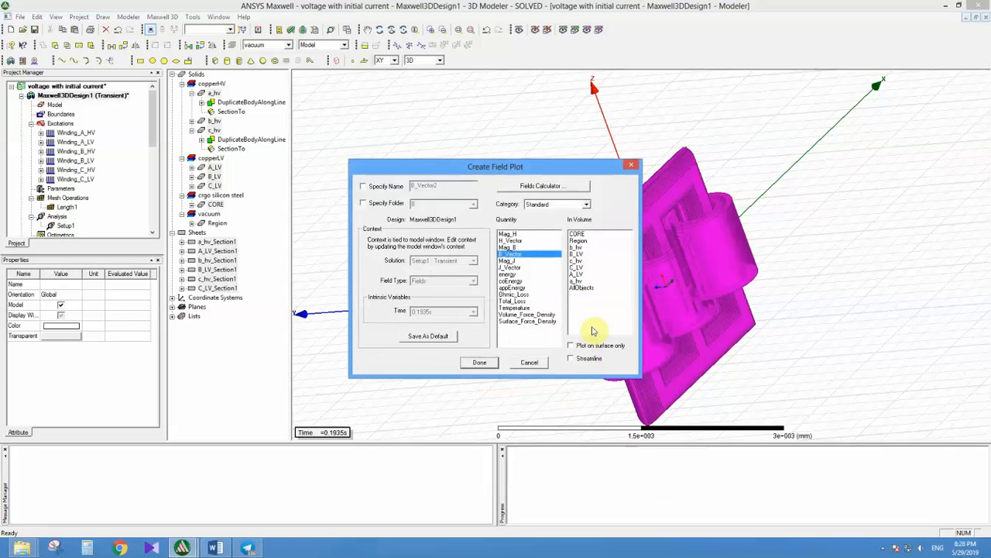
left_click(479, 363)
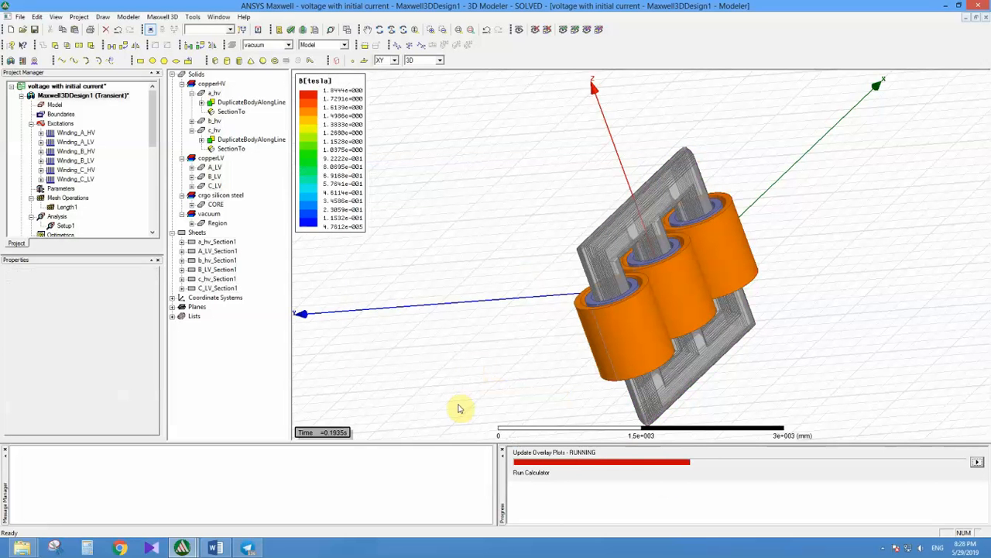
Step: Check the solution times offered for the field view, keep 0.1935s, and inspect the flux density vectors in the core
double_click(336, 432)
left_click(540, 233)
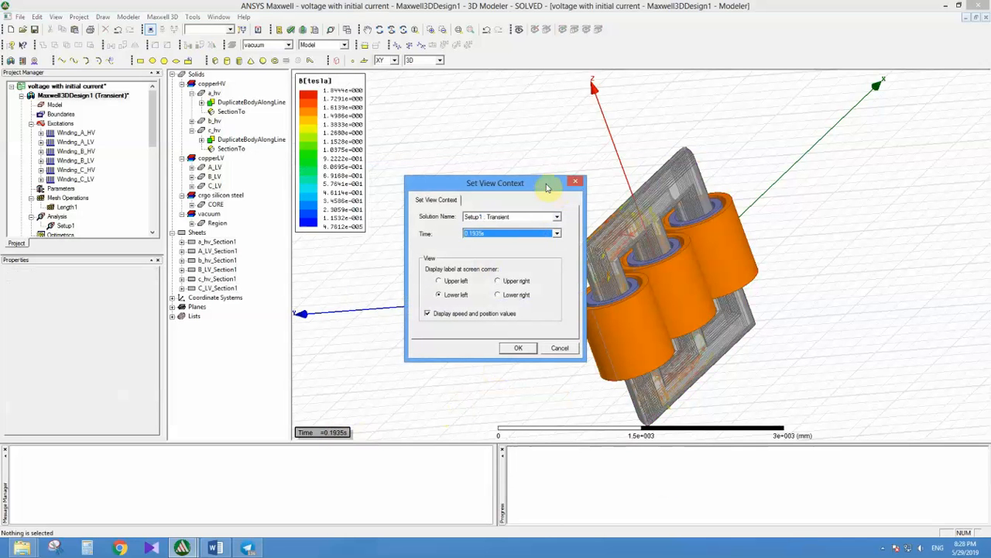
left_click_drag(547, 184, 543, 166)
left_click(508, 216)
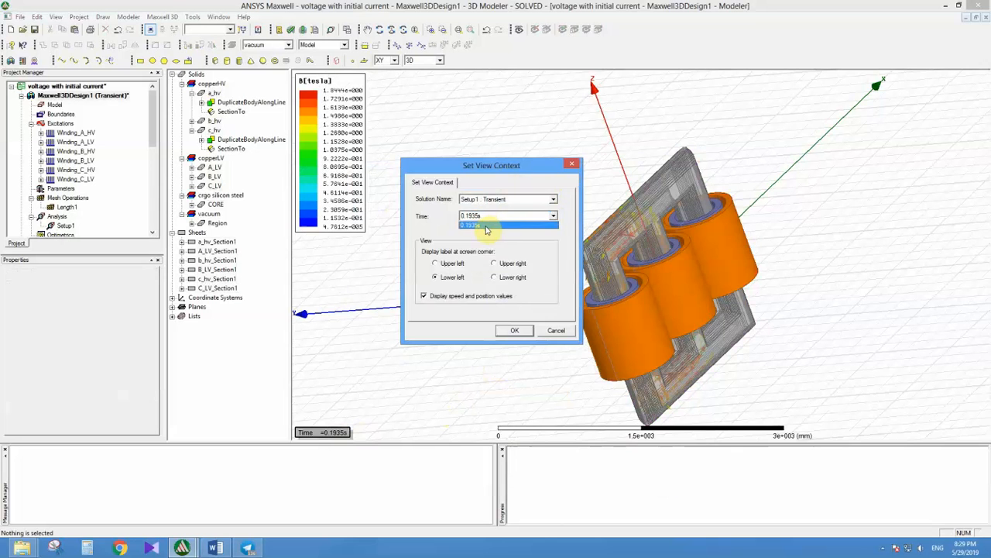
left_click(487, 225)
left_click(514, 330)
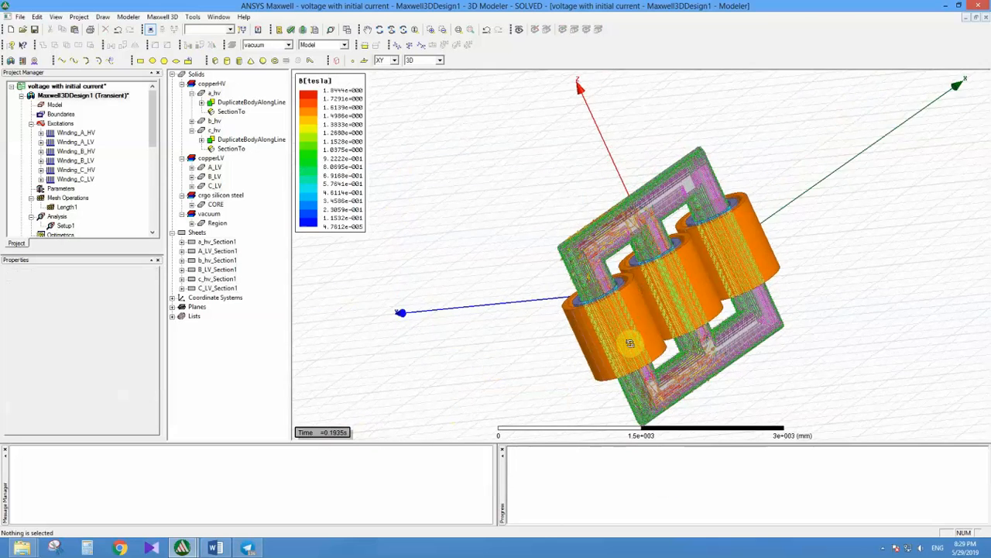
left_click_drag(629, 343, 563, 250, "alt")
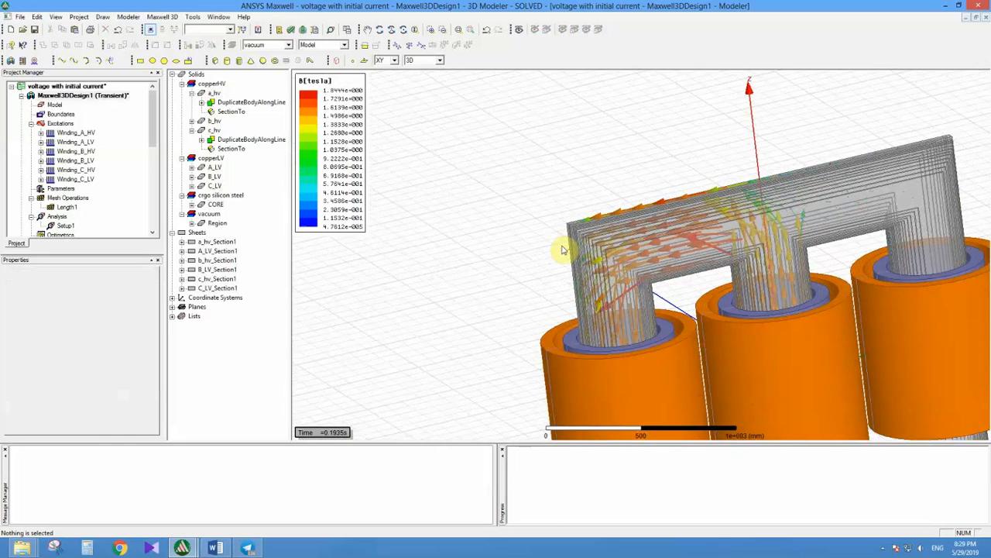
scroll(563, 250, "down", 5)
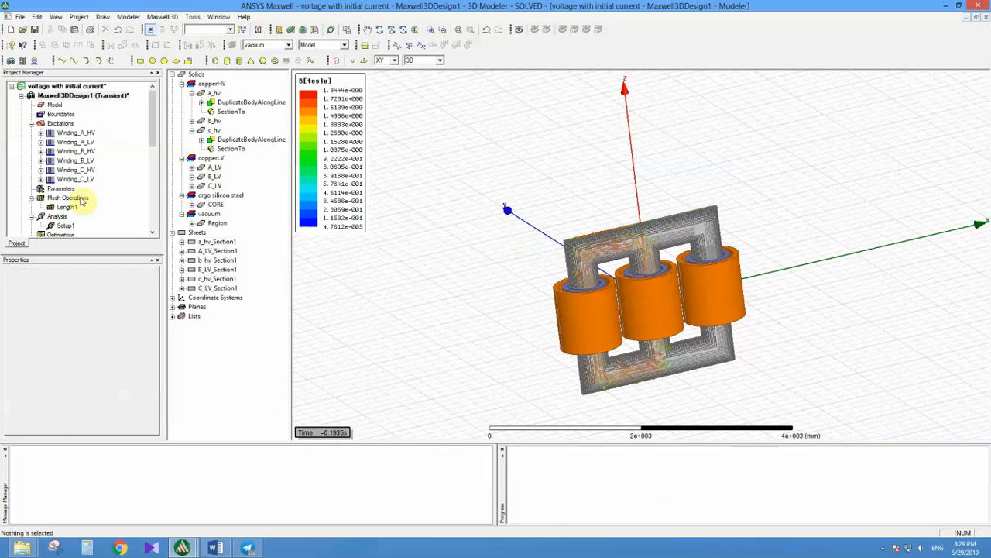
Step: Open the solve settings of Setup1 and review the times at which fields are saved
double_click(63, 225)
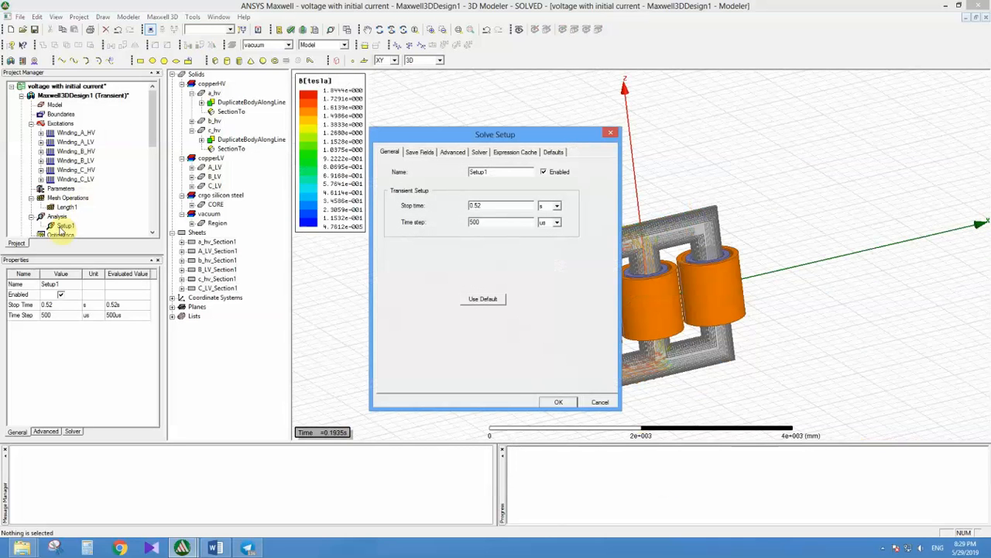
left_click(420, 153)
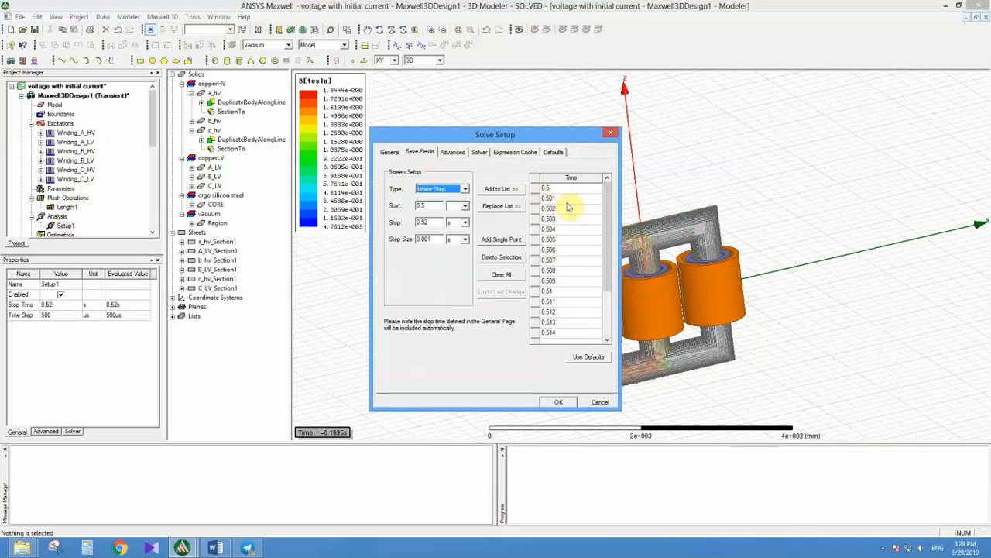
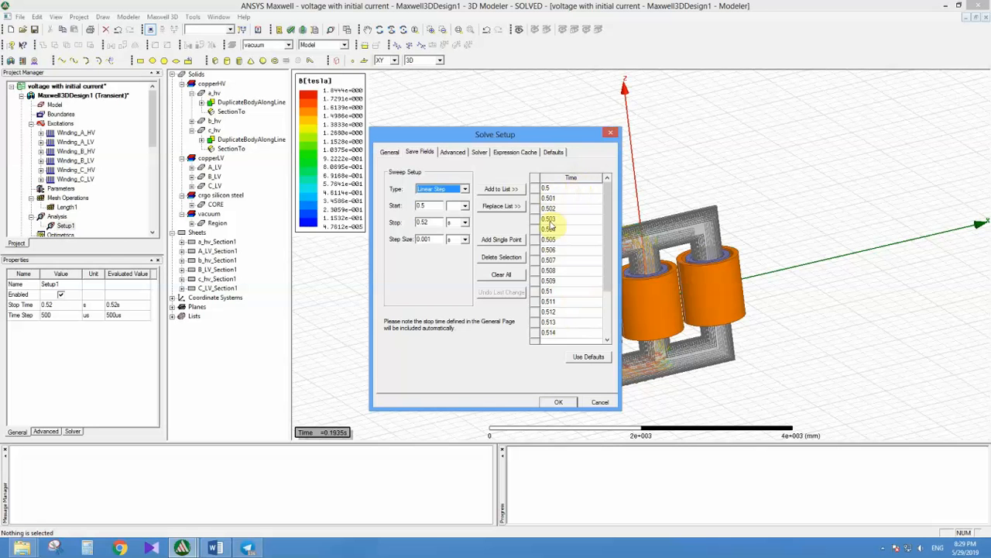
Step: Try replacing the field-save times with a linear step sweep from 0.1 to 0.12 s, and discard the setup changes
double_click(420, 206)
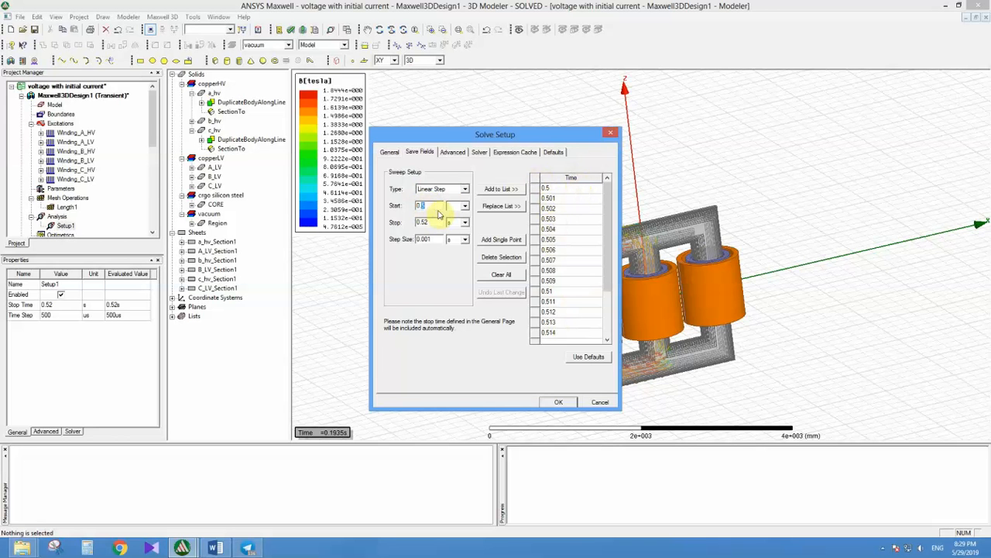
double_click(422, 222)
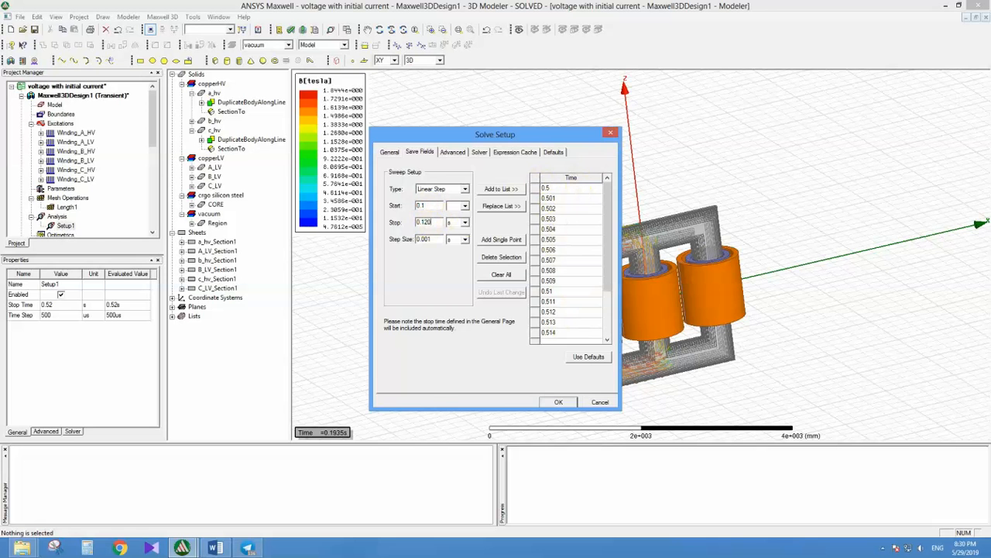
left_click(502, 206)
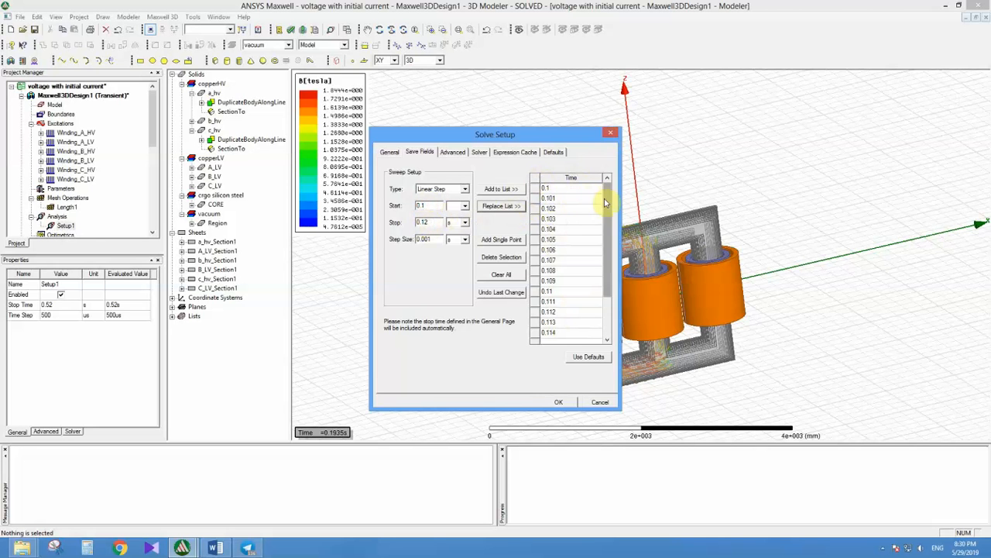
mouse_move(607, 225)
left_mouse_down()
mouse_move(604, 260)
mouse_move(606, 236)
left_mouse_up()
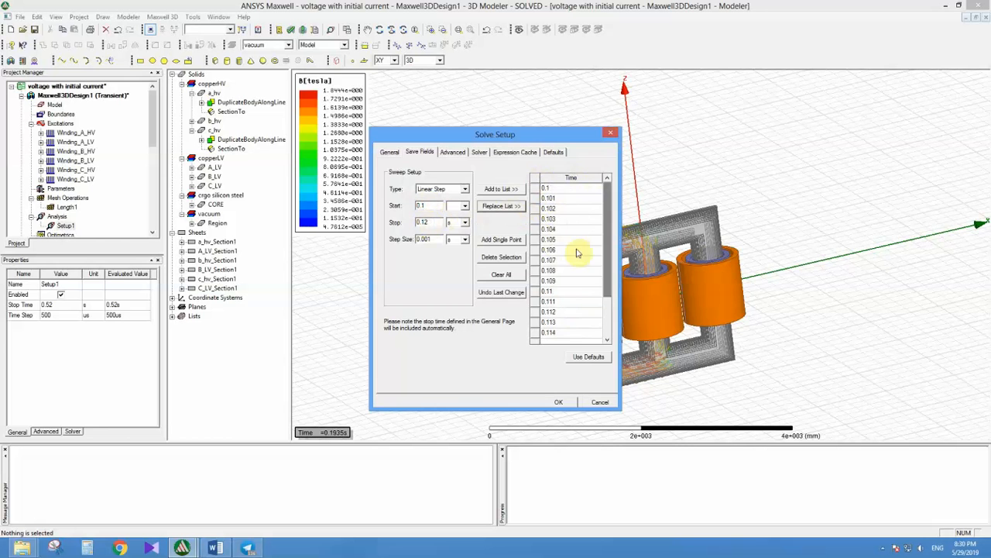
left_click(611, 132)
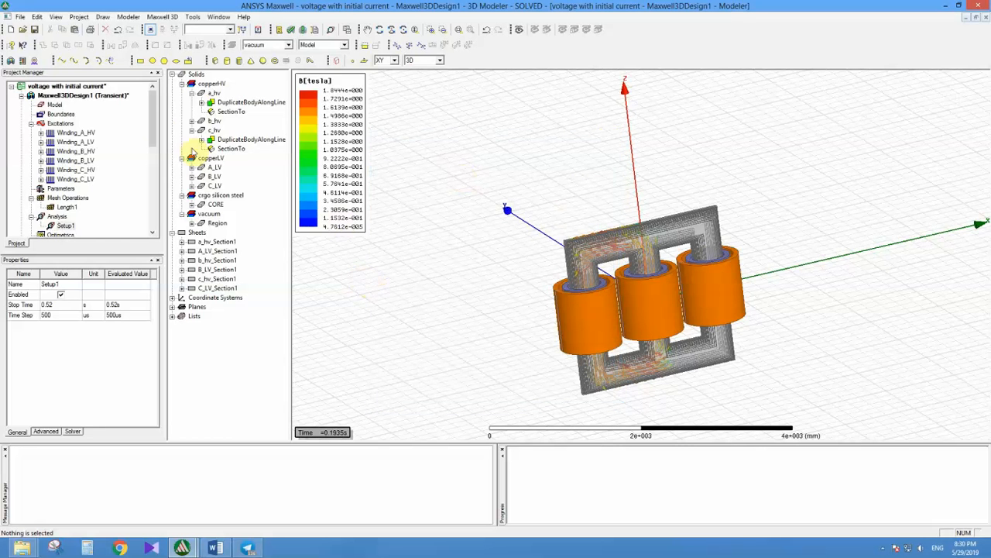
Step: Expand the B field overlays and examine the flux density vectors in the upper part of the transformer core
left_click_drag(155, 127, 143, 211)
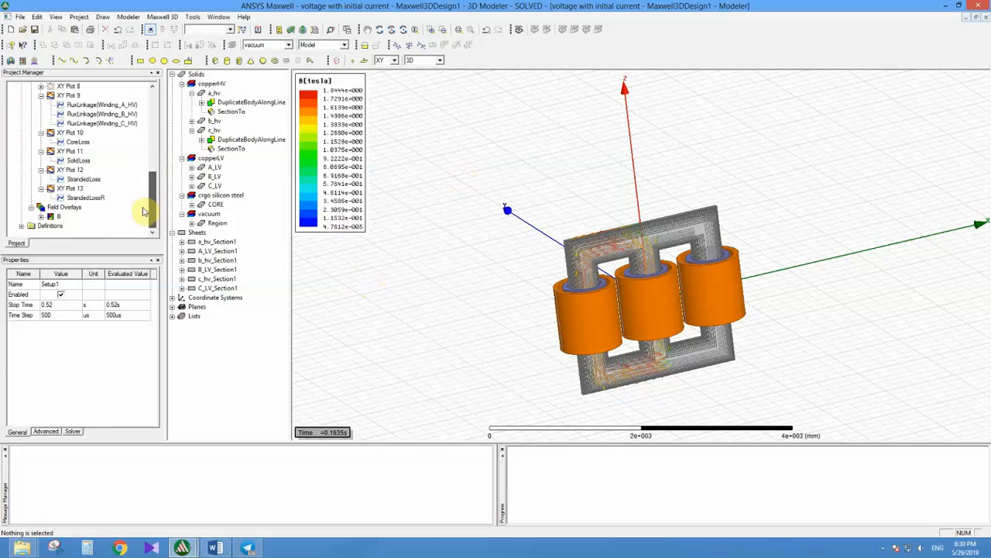
left_click(58, 216)
left_click(41, 217)
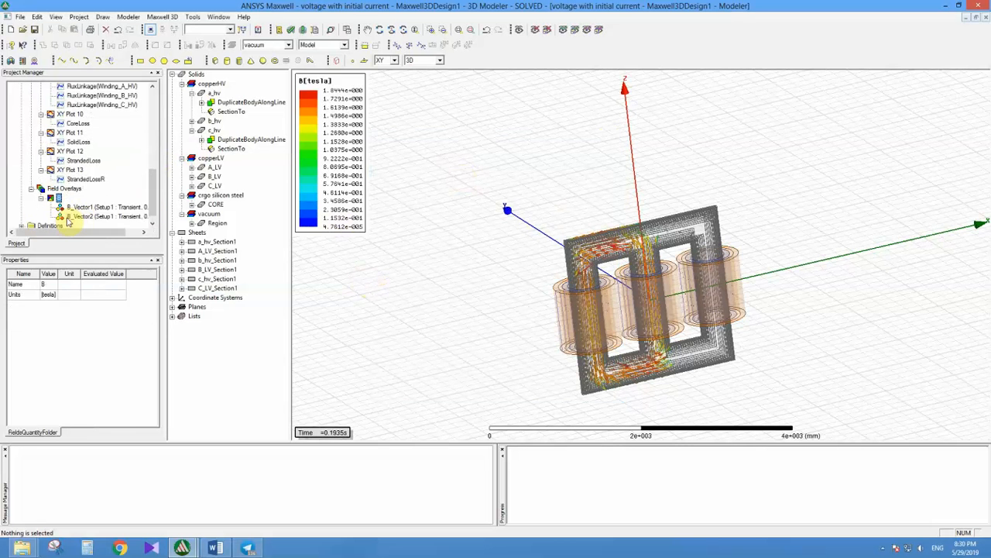
left_click(68, 217)
left_click(520, 310)
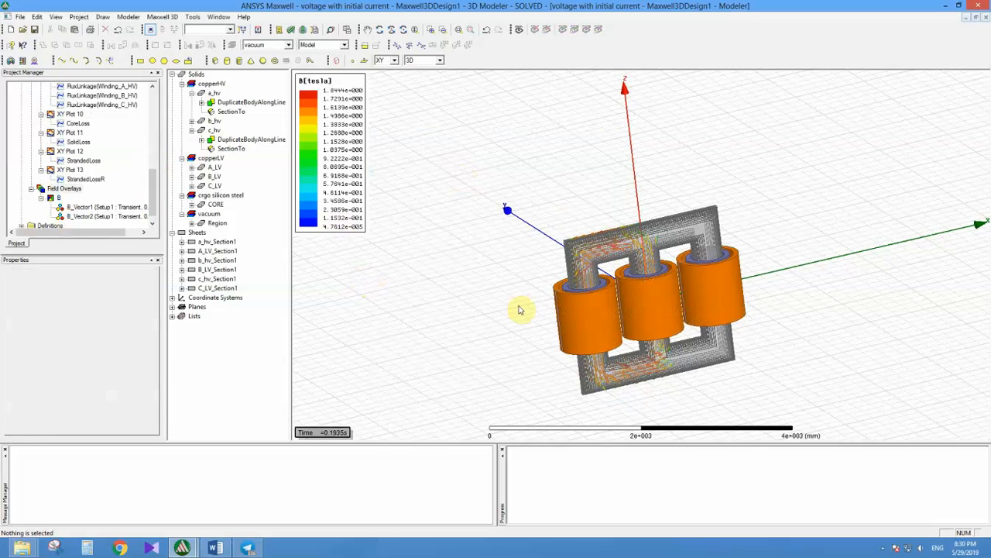
left_click_drag(520, 310, 581, 262, "alt")
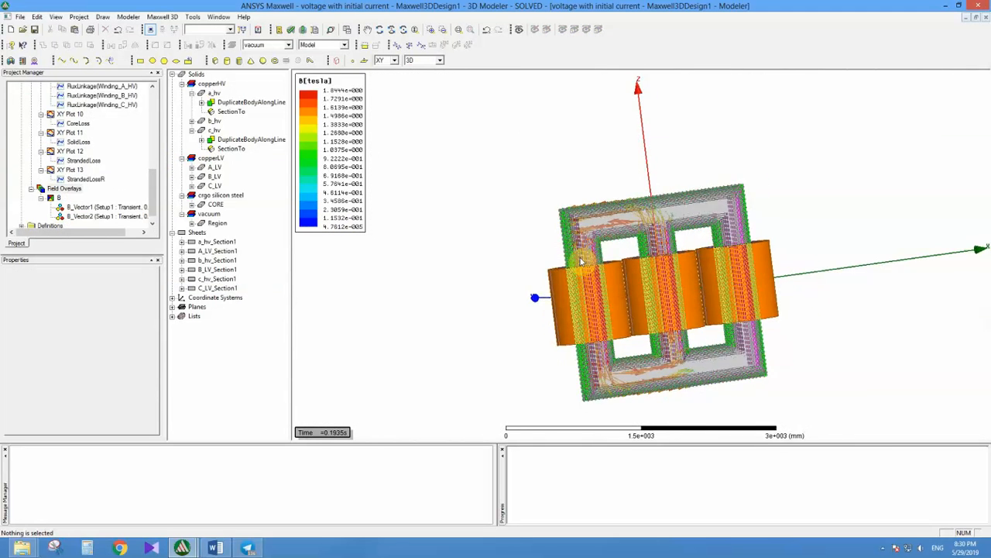
scroll(588, 257, "up", 6)
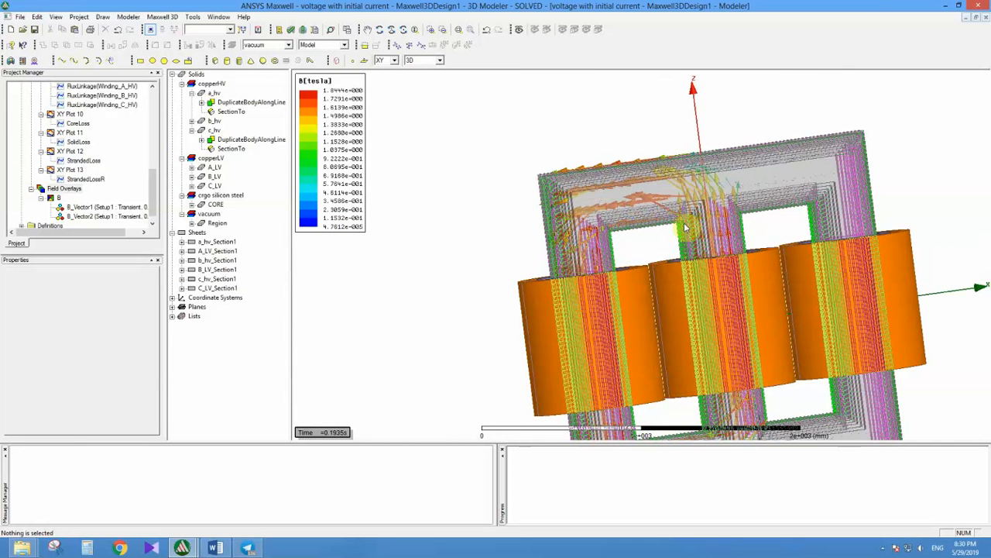
Step: Switch to the final project folder in File Explorer and check the combined size of all its files and folders
left_click(945, 6)
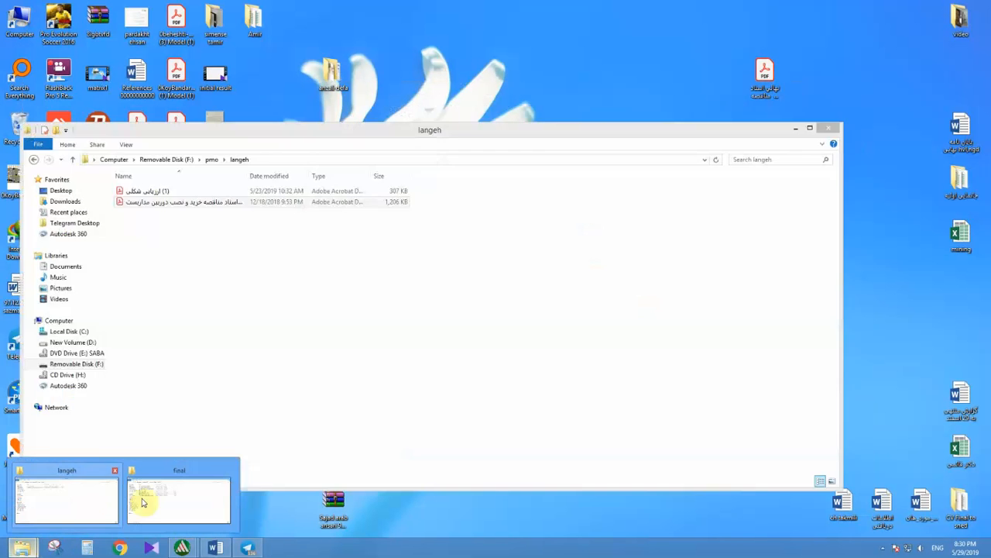
left_click(155, 504)
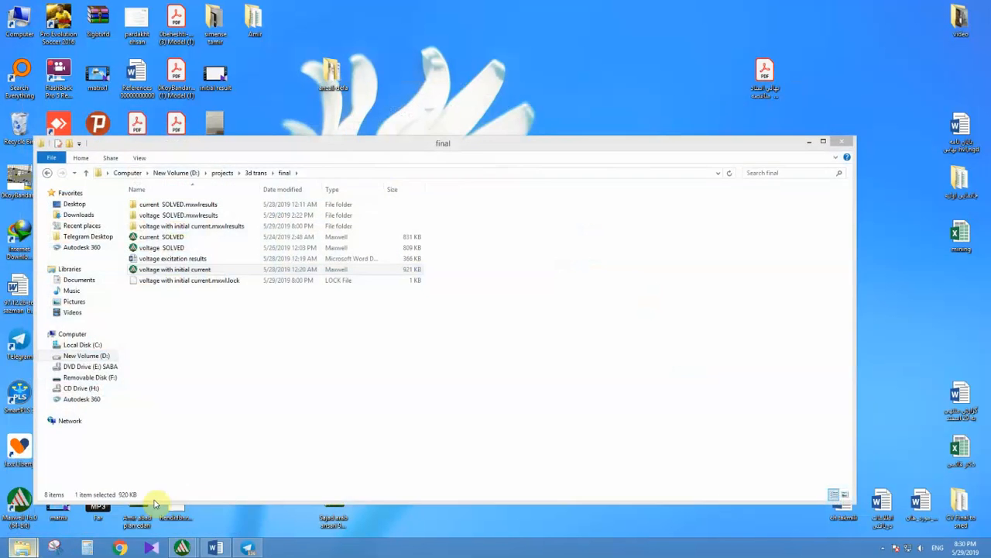
left_click(245, 363)
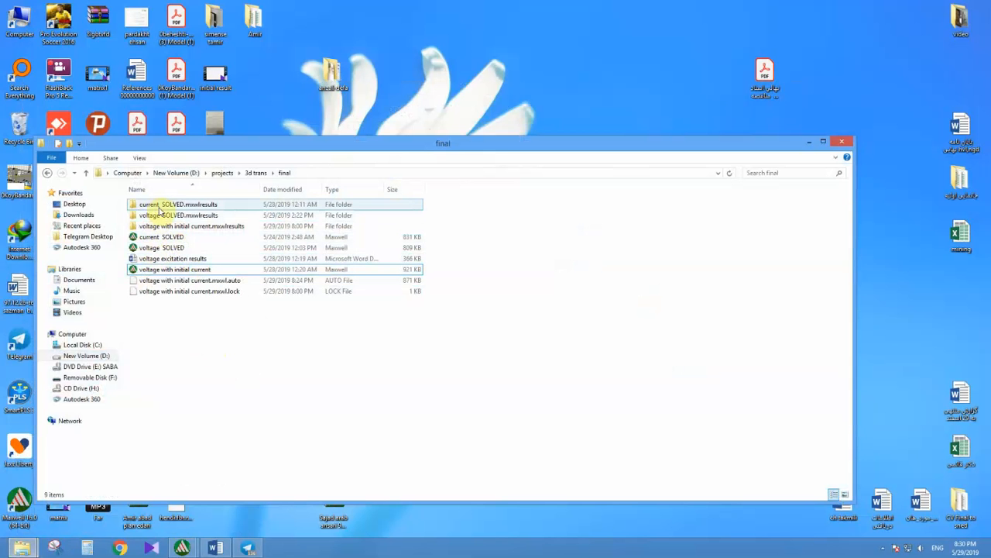
left_click_drag(487, 207, 184, 357)
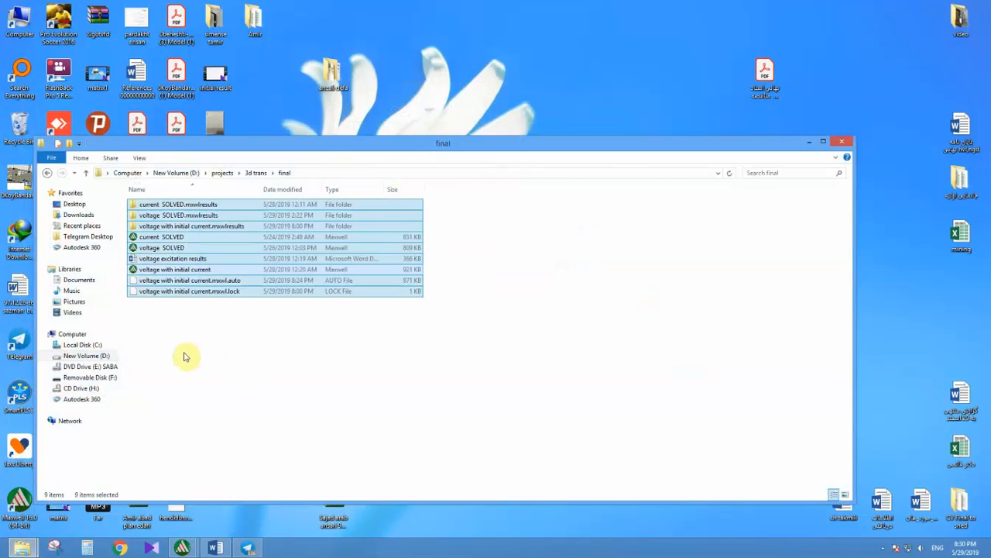
key("alt")
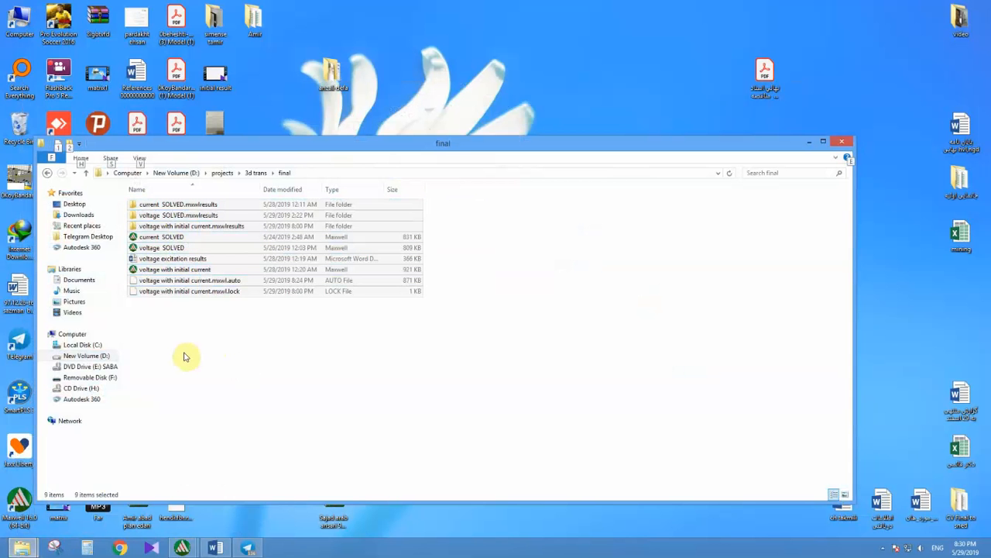
left_click_drag(351, 340, 111, 183)
key("alt+Return")
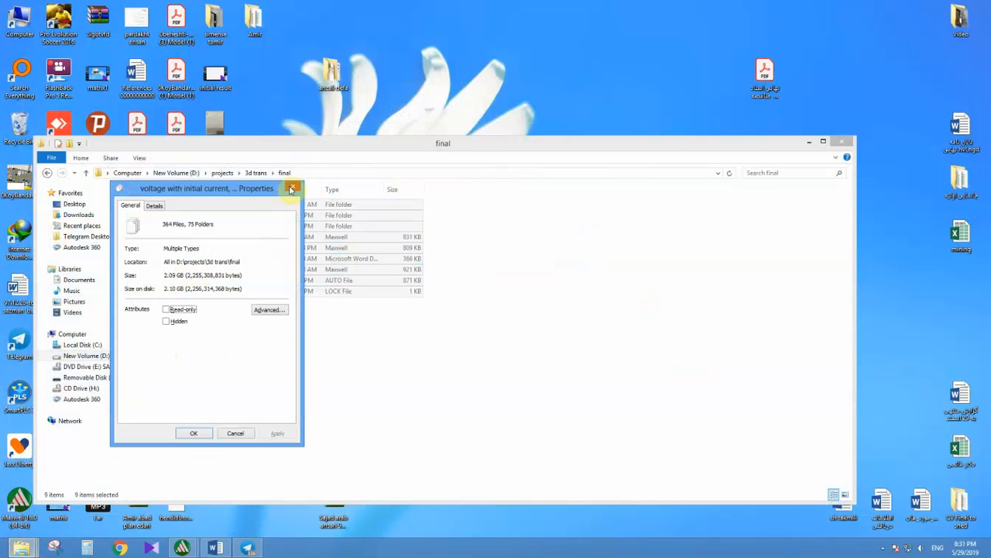
left_click(293, 187)
Step: Check the size of the "voltage with initial current.mxwlresults" folder in its properties
left_click(184, 291)
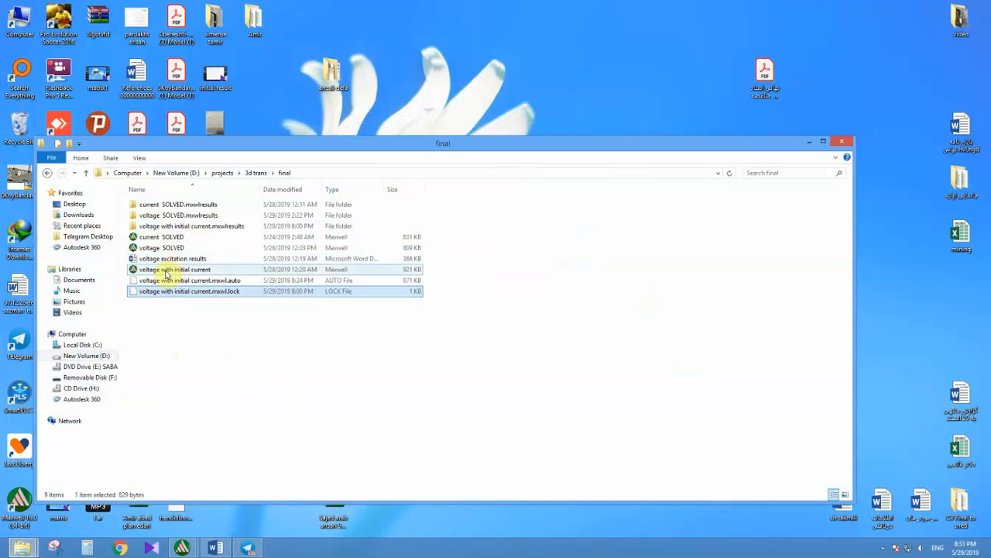
right_click(194, 228)
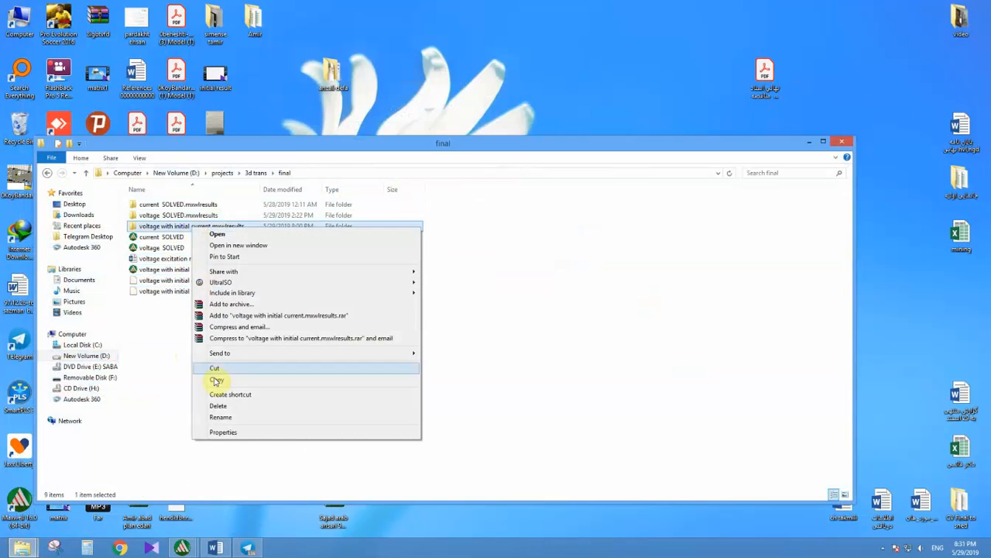
left_click(219, 432)
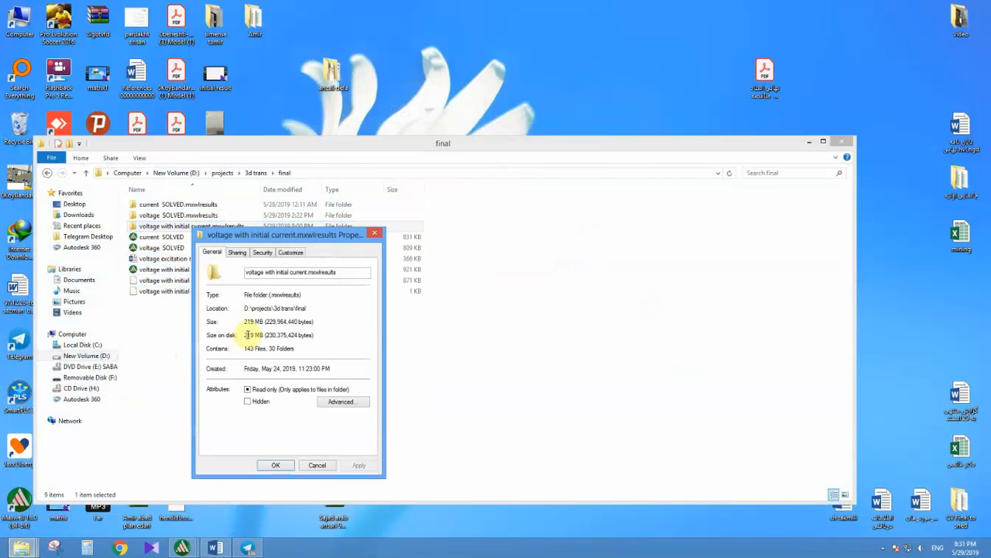
left_click(375, 234)
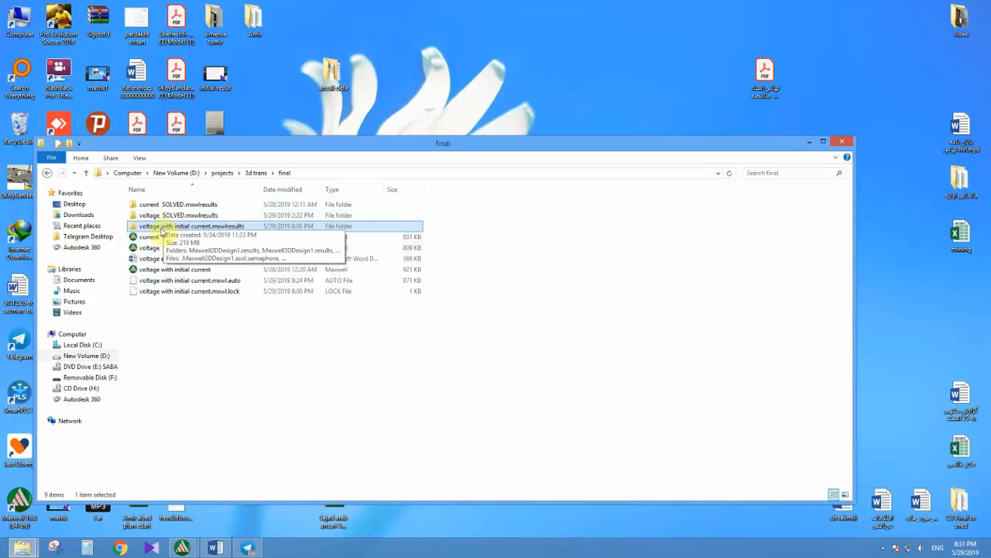
left_click(882, 547)
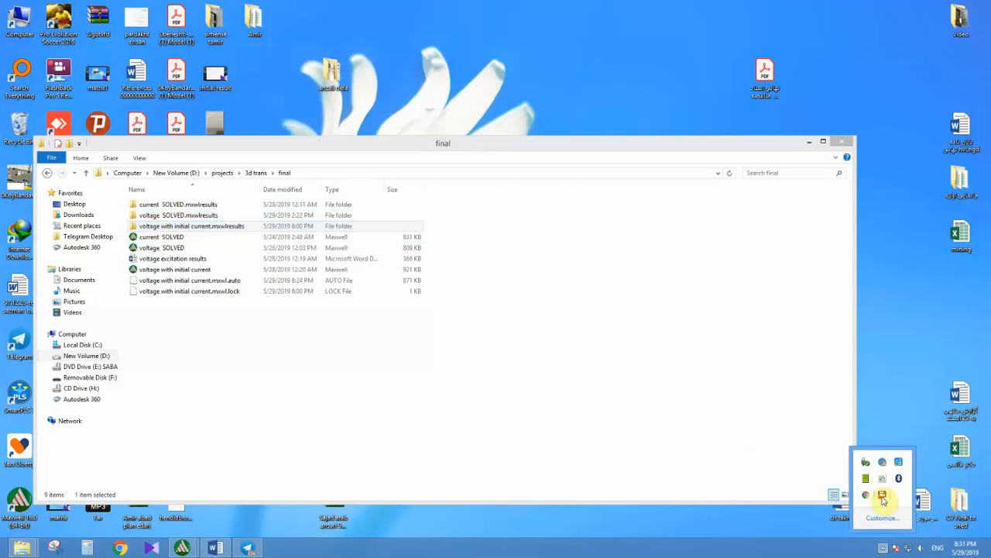
left_click(882, 495)
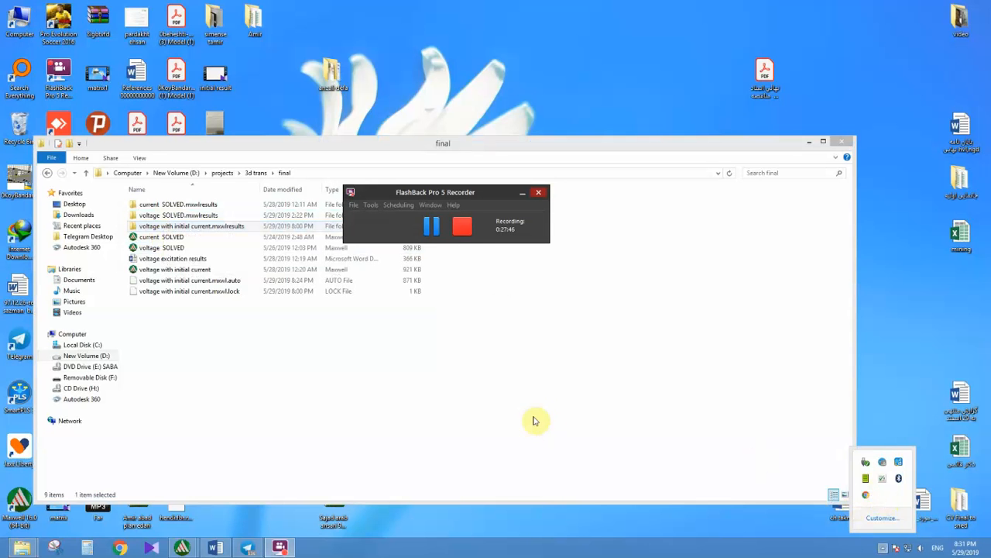